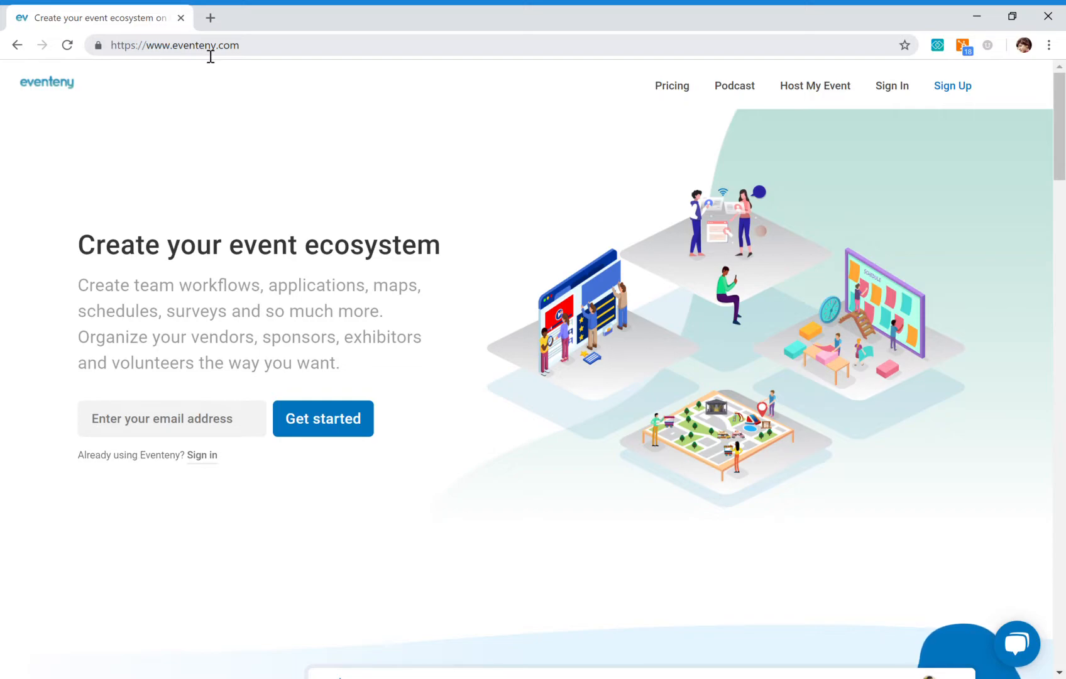
Sign in to the account with the saved credentials and open the list of your own events.
{"action": "left_click", "coordinate": [885, 100]}
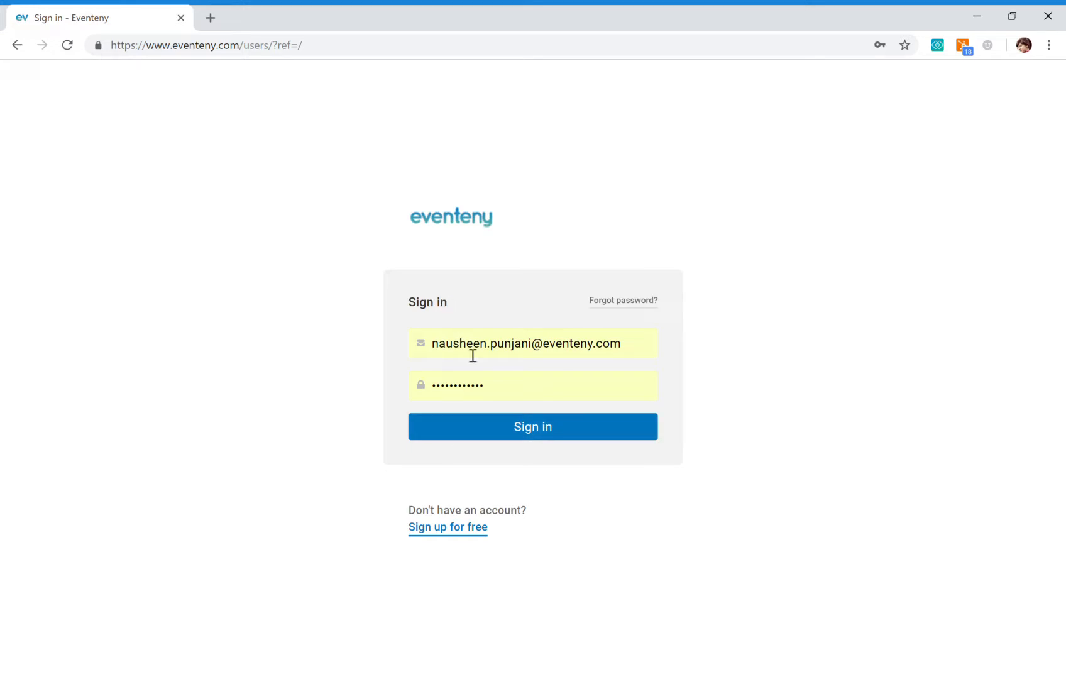
{"action": "left_click", "coordinate": [466, 436]}
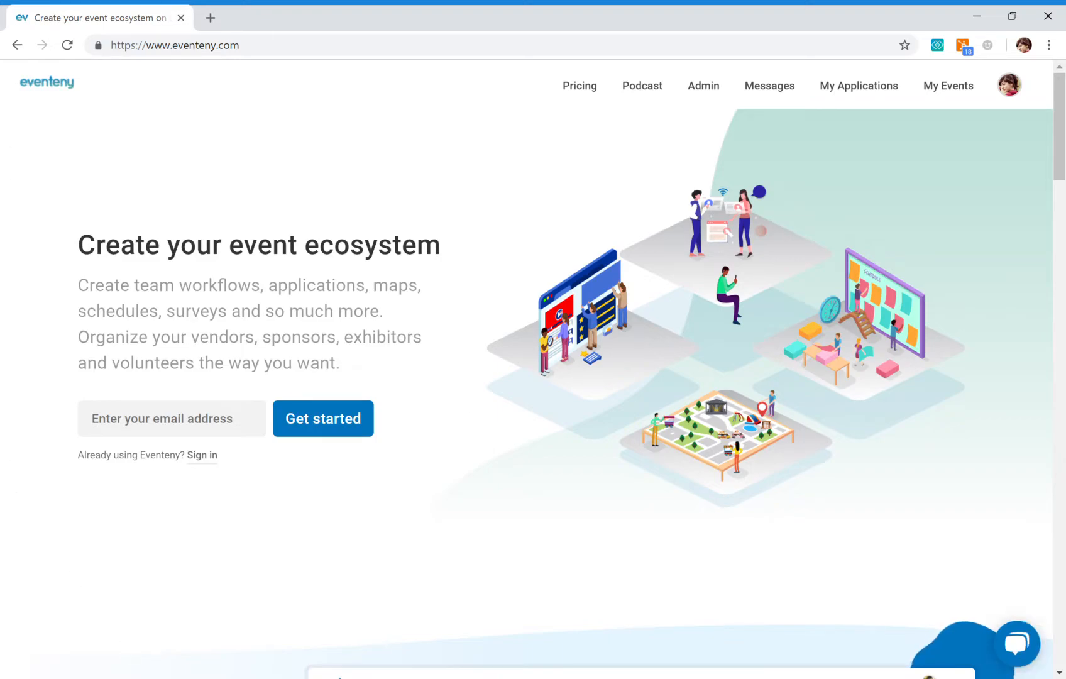
{"action": "left_click", "coordinate": [950, 101]}
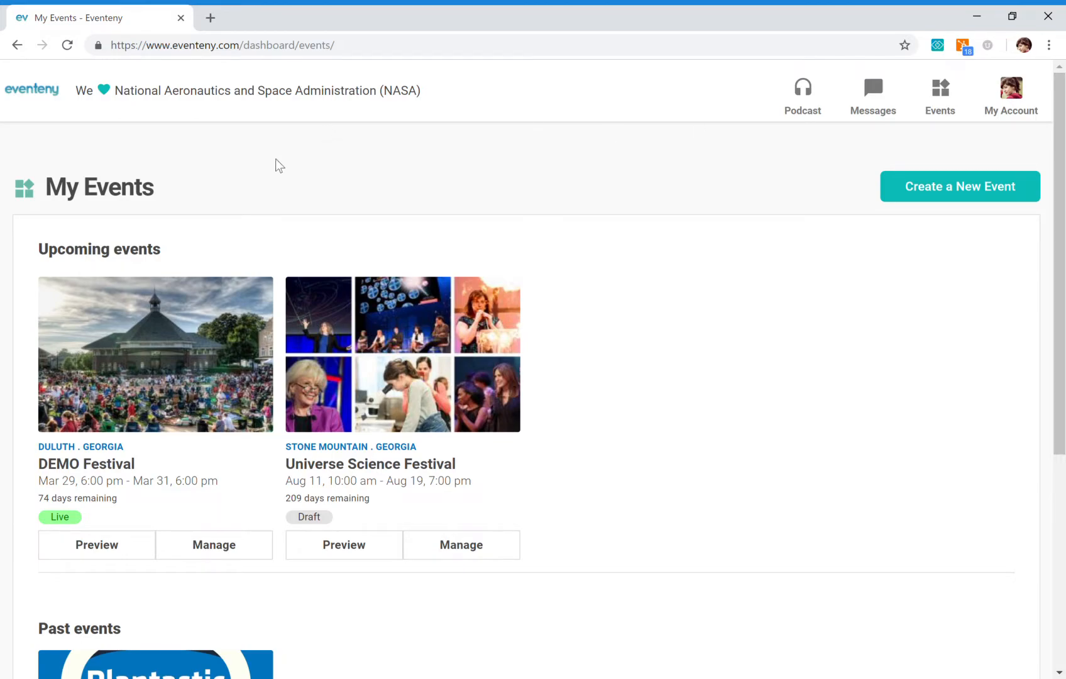
Look over the upcoming and past events, and open the Universe Science Festival for management.
{"action": "scroll", "coordinate": [3, 388], "scroll_direction": "down", "scroll_amount": 1}
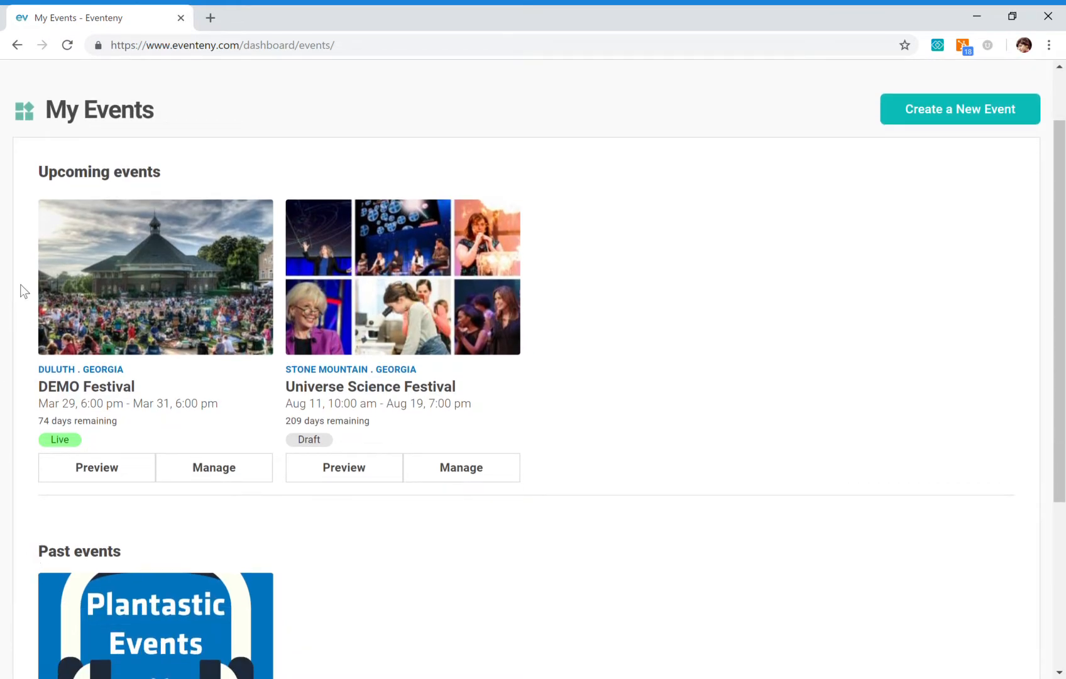
{"action": "scroll", "coordinate": [105, 184], "scroll_direction": "up", "scroll_amount": 1}
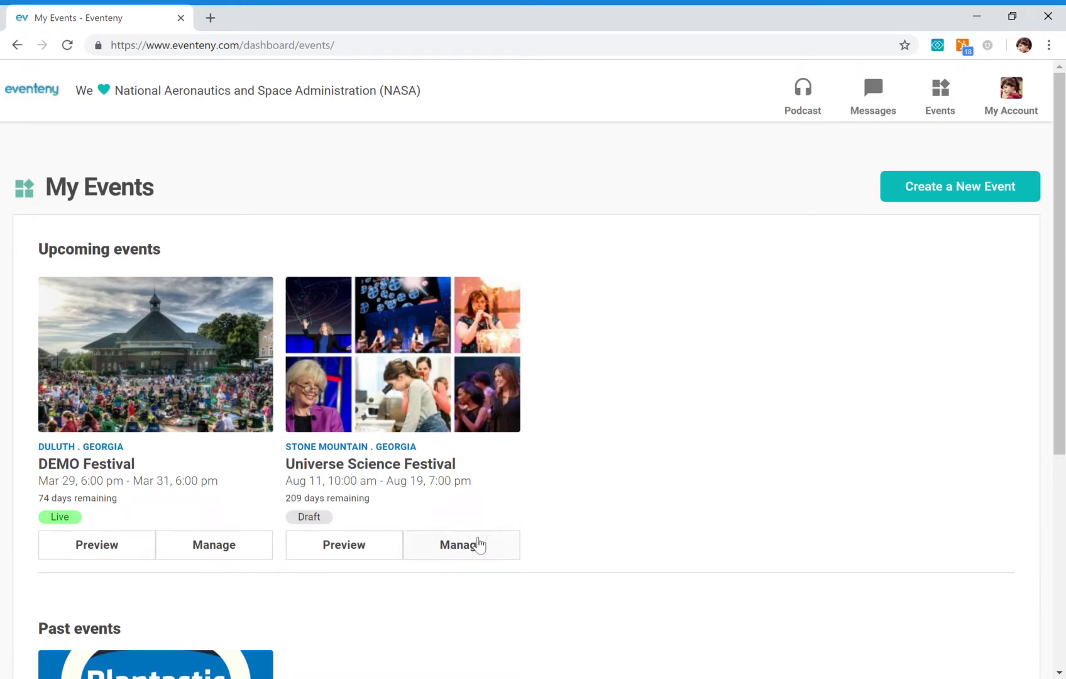
{"action": "left_click", "coordinate": [478, 545]}
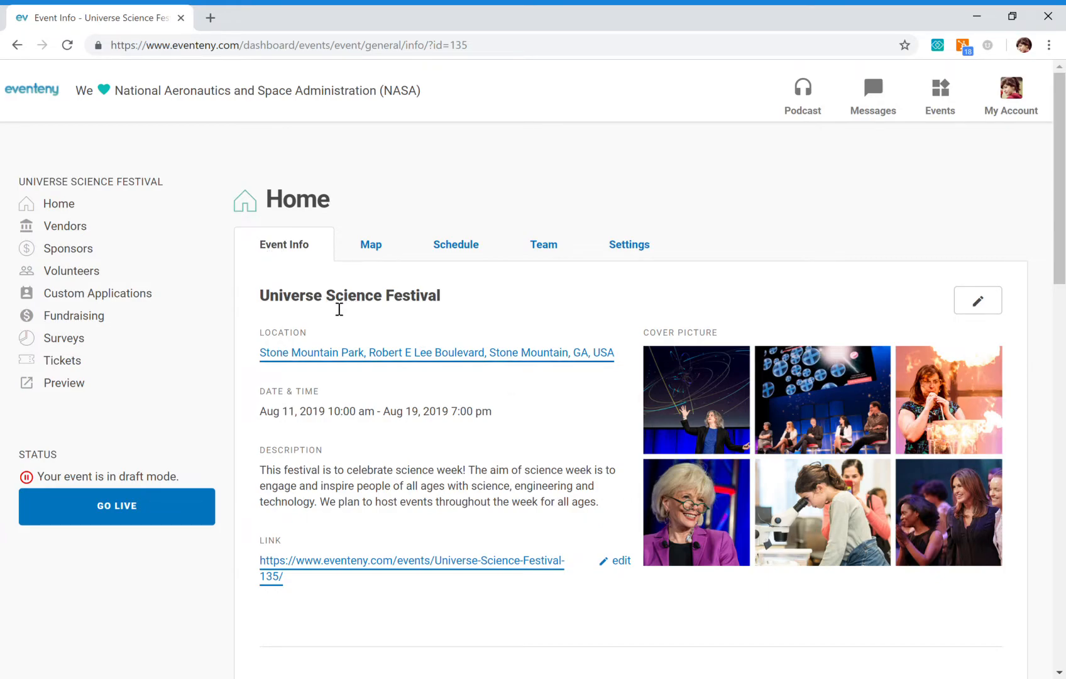
Open the Universe Science Festival's event info for editing and check the event name field.
{"action": "left_click", "coordinate": [1002, 305]}
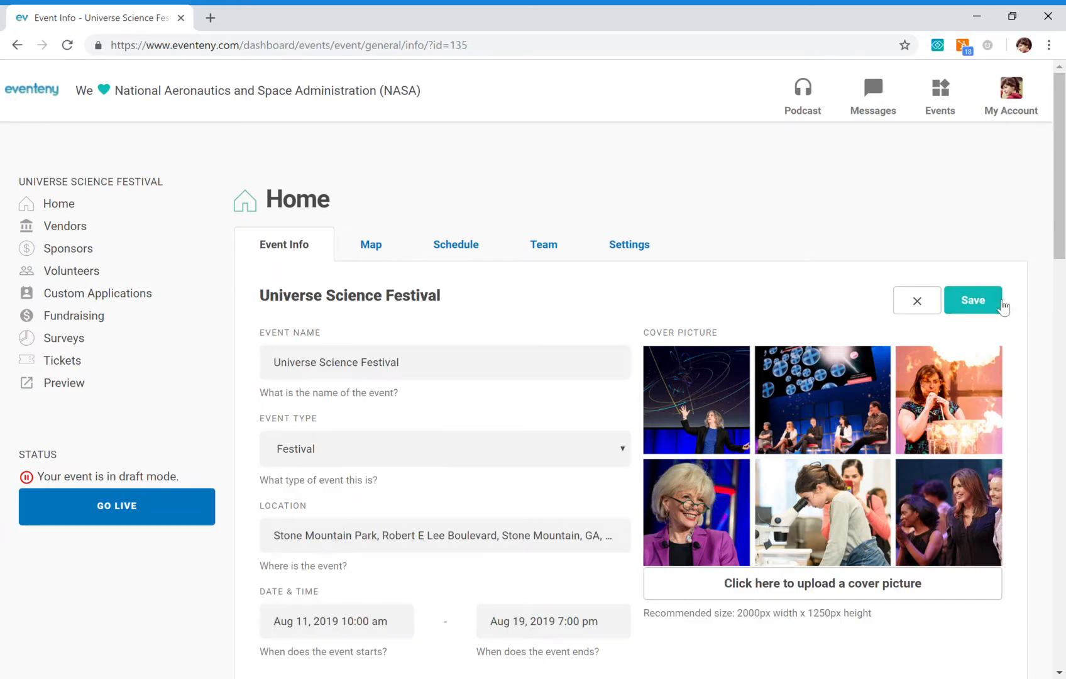
{"action": "scroll", "coordinate": [534, 277], "scroll_direction": "down", "scroll_amount": 1}
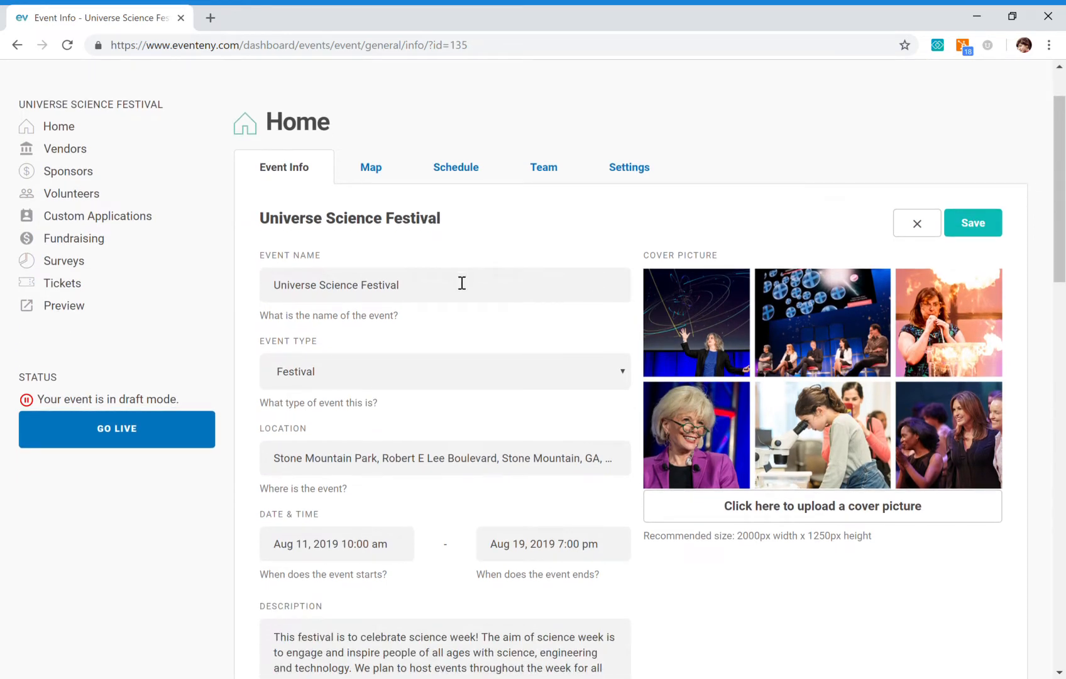
{"action": "left_click_drag", "start_coordinate": [462, 278], "coordinate": [245, 277]}
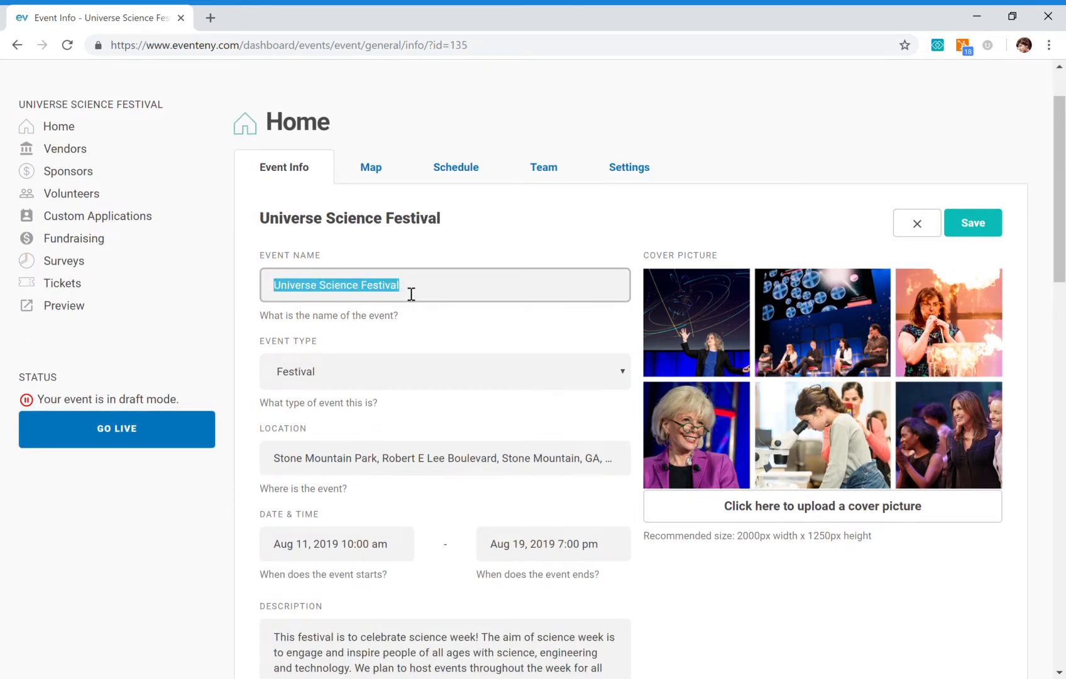
{"action": "left_click", "coordinate": [412, 294]}
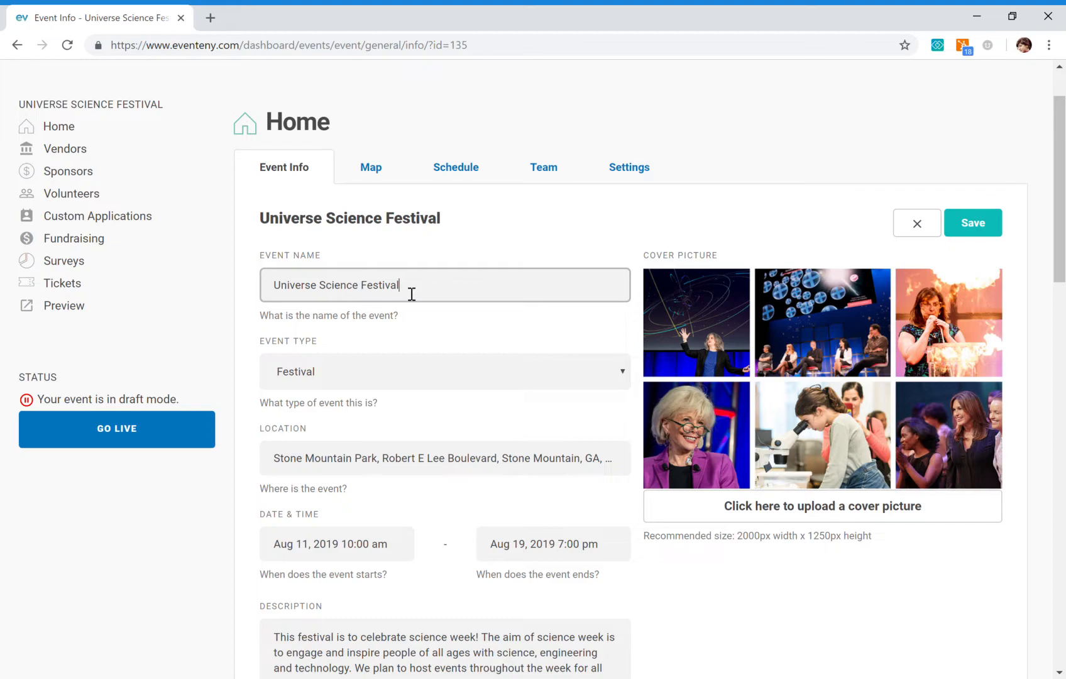
{"action": "key", "text": "Tab"}
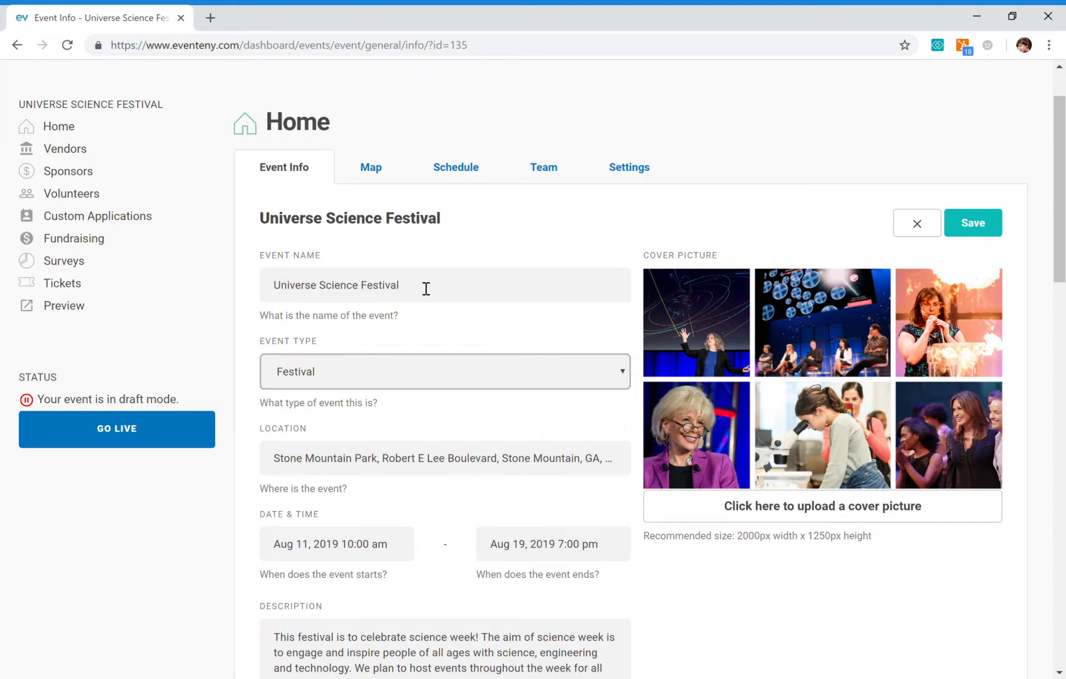
Review the event type, location, dates, description and cover picture fields, and save the event info.
{"action": "scroll", "coordinate": [426, 287], "scroll_direction": "down", "scroll_amount": 1}
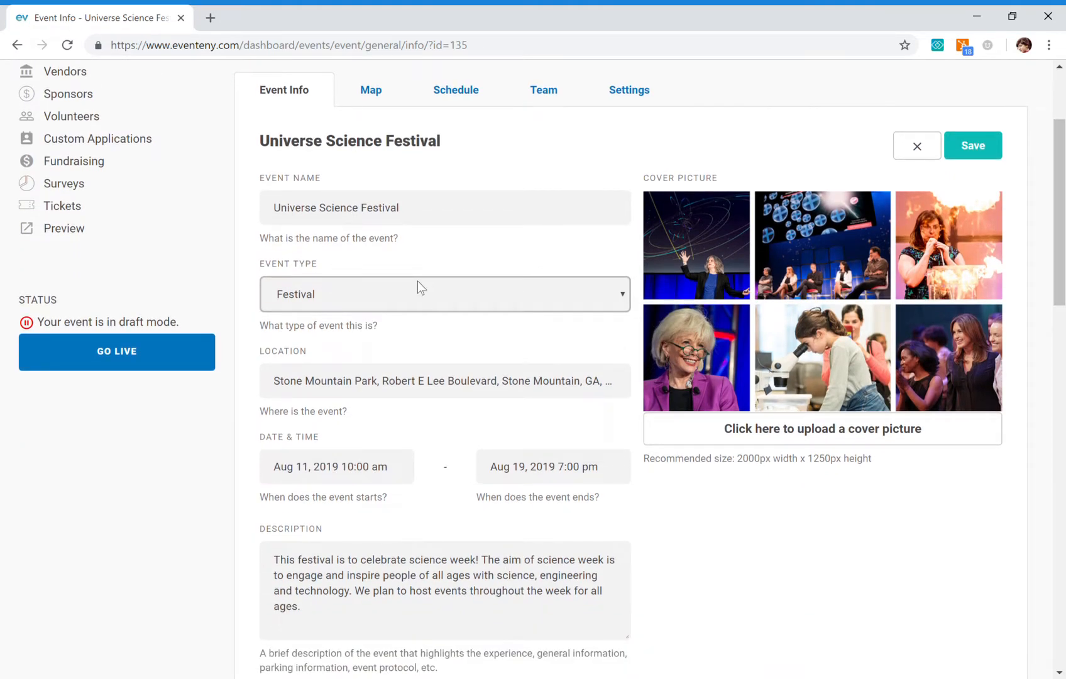
{"action": "scroll", "coordinate": [416, 281], "scroll_direction": "down", "scroll_amount": 1}
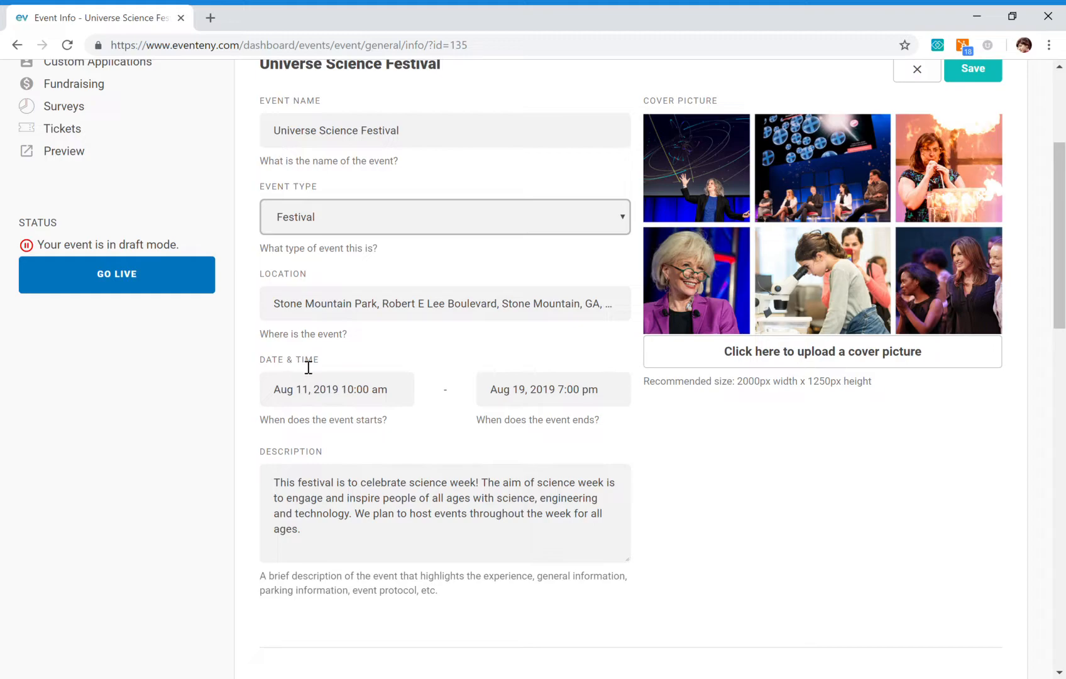
{"action": "scroll", "coordinate": [525, 404], "scroll_direction": "down", "scroll_amount": 1}
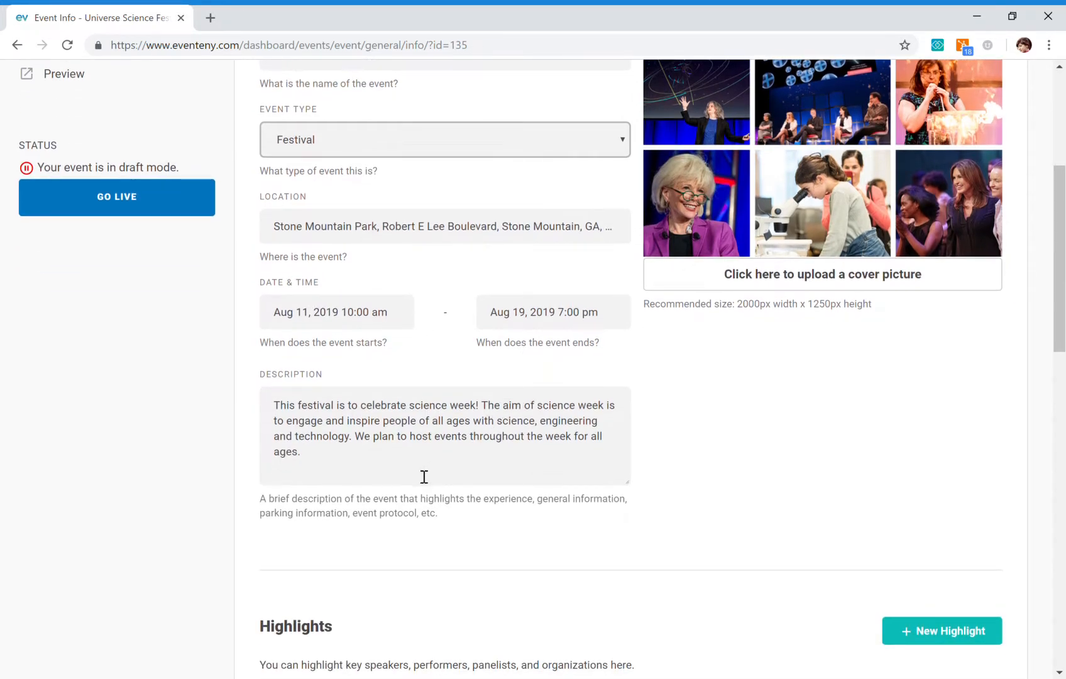
{"action": "scroll", "coordinate": [418, 473], "scroll_direction": "down", "scroll_amount": 2}
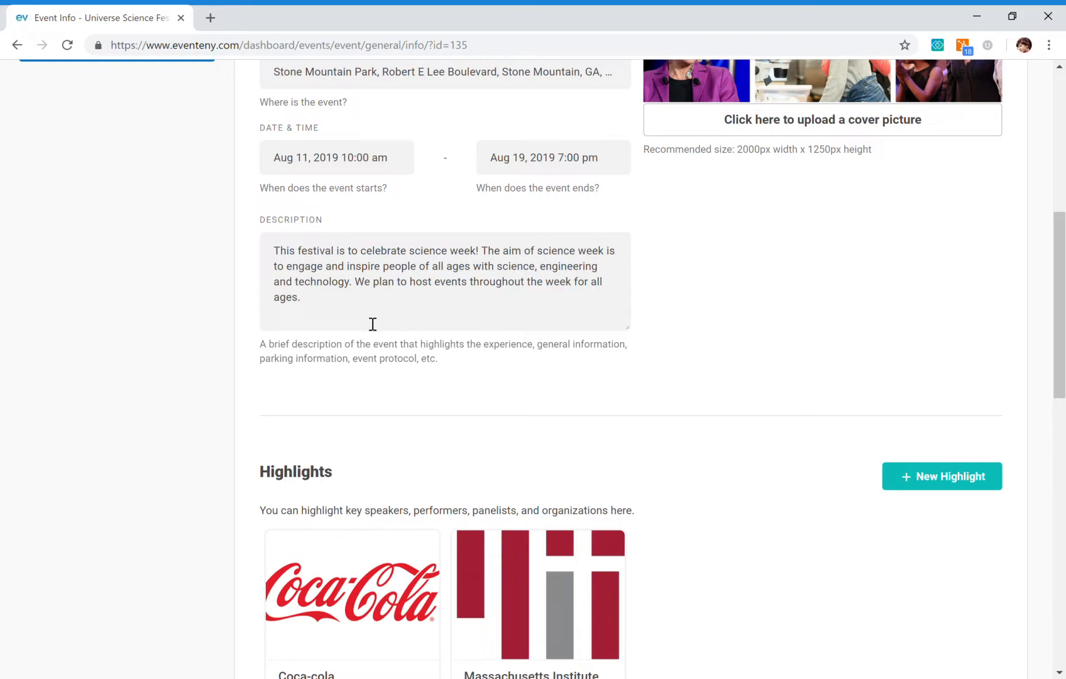
{"action": "scroll", "coordinate": [359, 330], "scroll_direction": "up", "scroll_amount": 2}
{"action": "scroll", "coordinate": [353, 321], "scroll_direction": "up", "scroll_amount": 1}
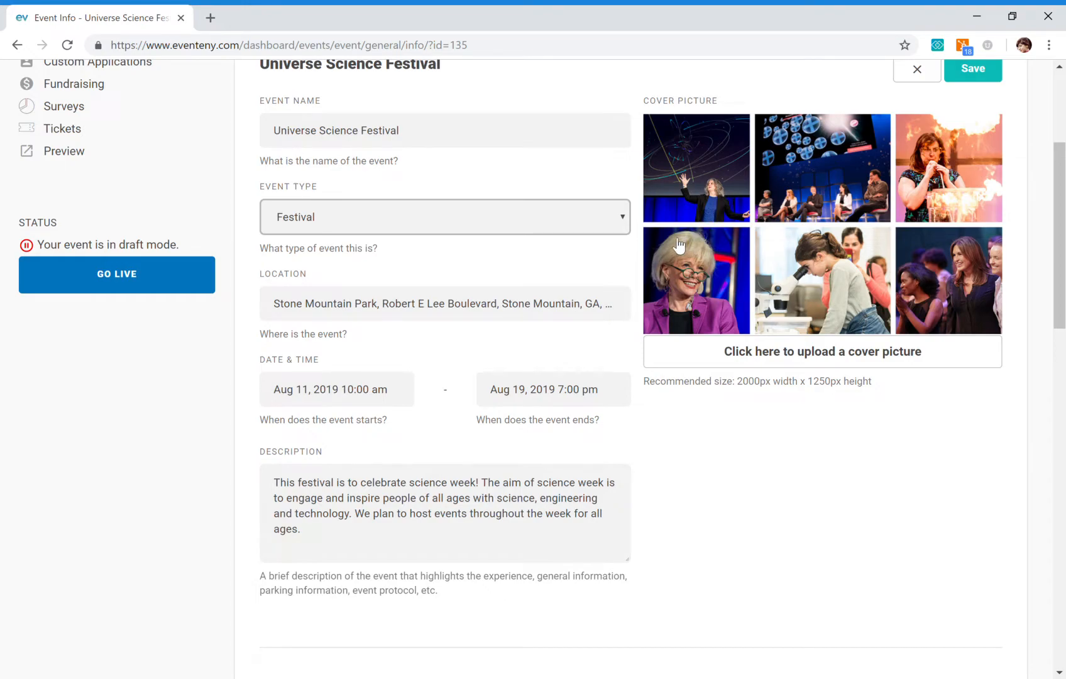
{"action": "scroll", "coordinate": [355, 393], "scroll_direction": "down", "scroll_amount": 1}
{"action": "scroll", "coordinate": [372, 406], "scroll_direction": "down", "scroll_amount": 1}
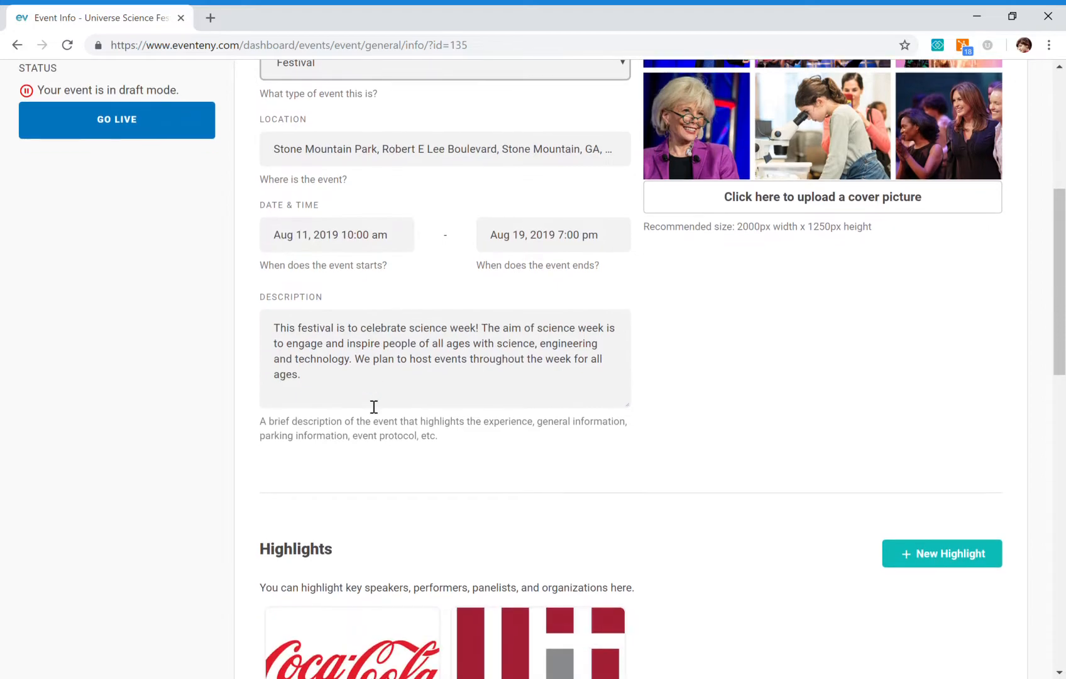
{"action": "scroll", "coordinate": [374, 407], "scroll_direction": "up", "scroll_amount": 1}
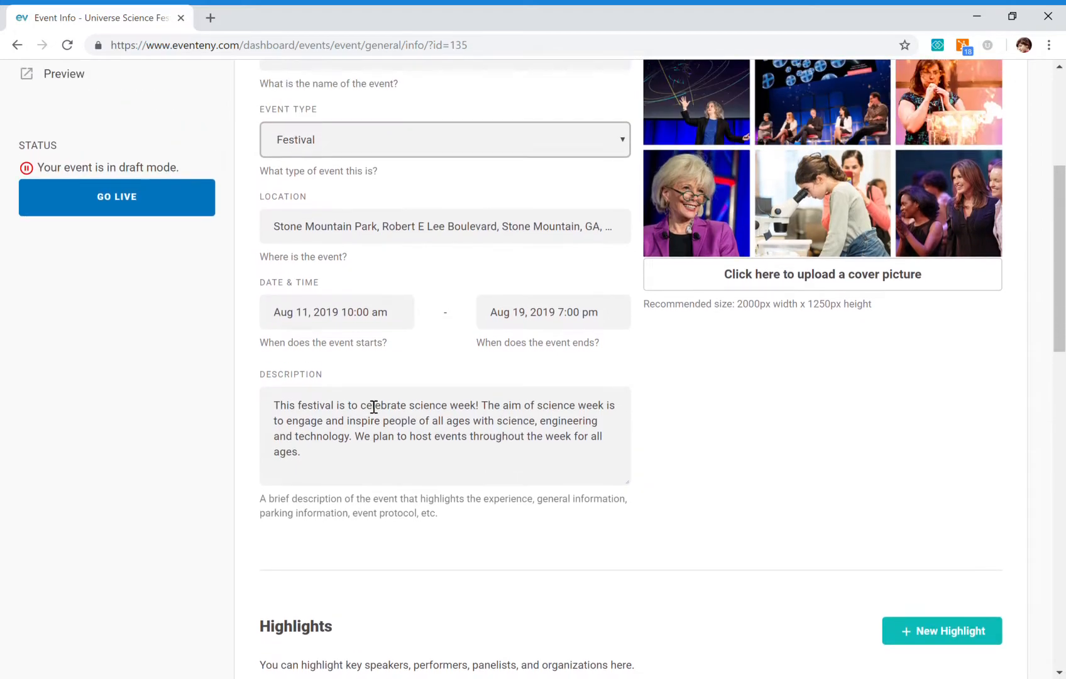
{"action": "scroll", "coordinate": [373, 406], "scroll_direction": "up", "scroll_amount": 2}
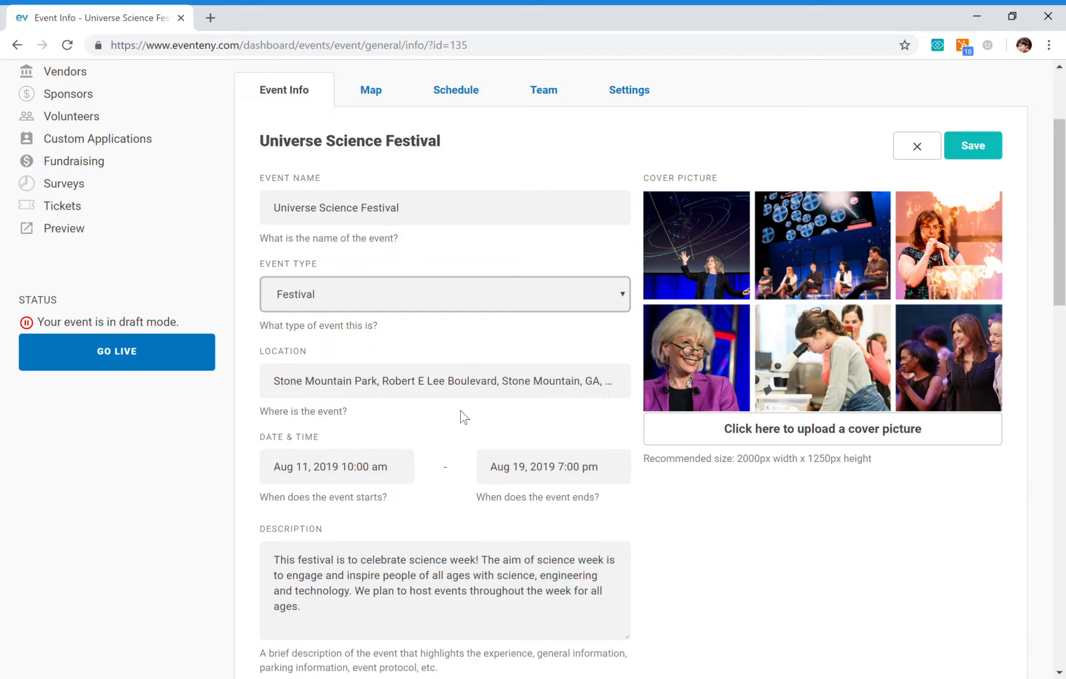
{"action": "scroll", "coordinate": [469, 482], "scroll_direction": "down", "scroll_amount": 2}
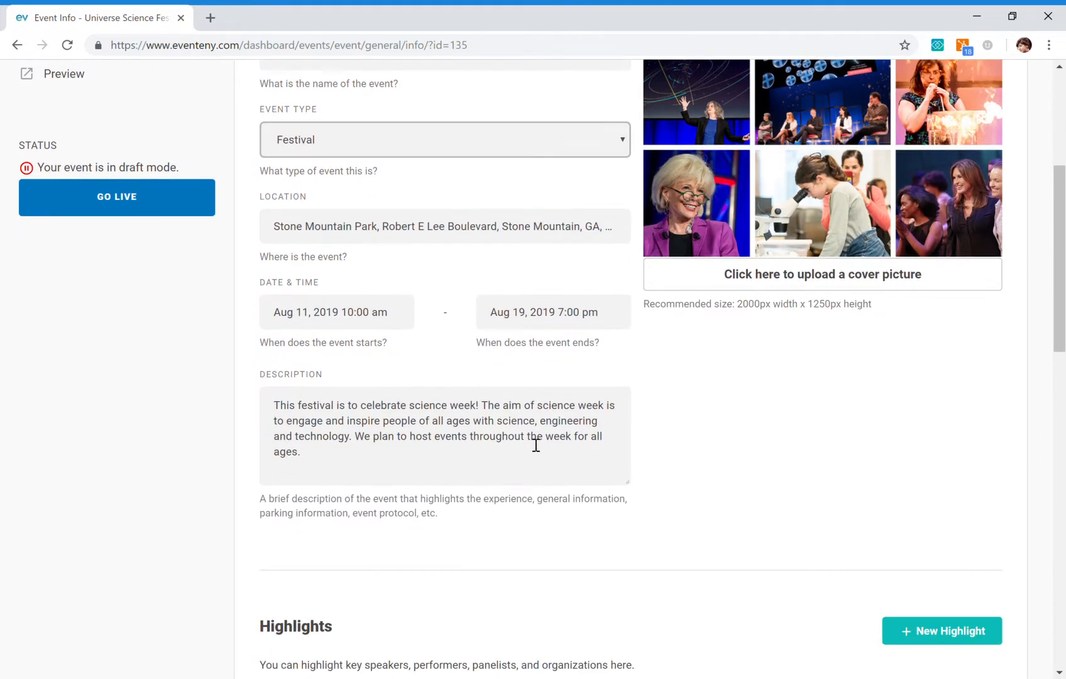
{"action": "scroll", "coordinate": [547, 435], "scroll_direction": "up", "scroll_amount": 1}
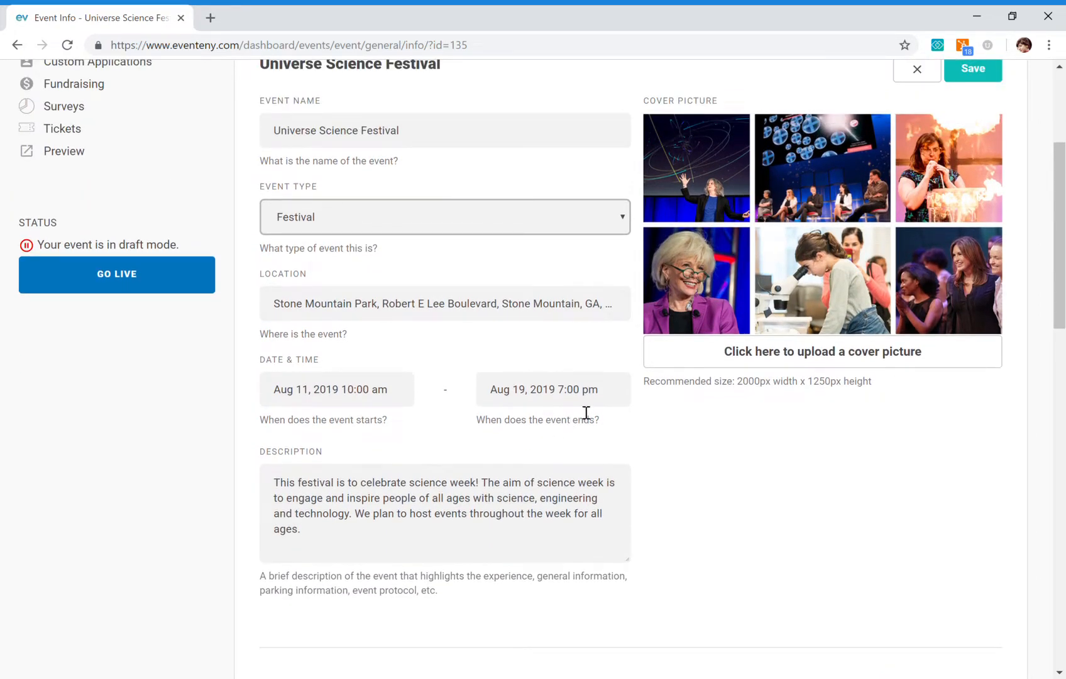
{"action": "scroll", "coordinate": [585, 412], "scroll_direction": "up", "scroll_amount": 1}
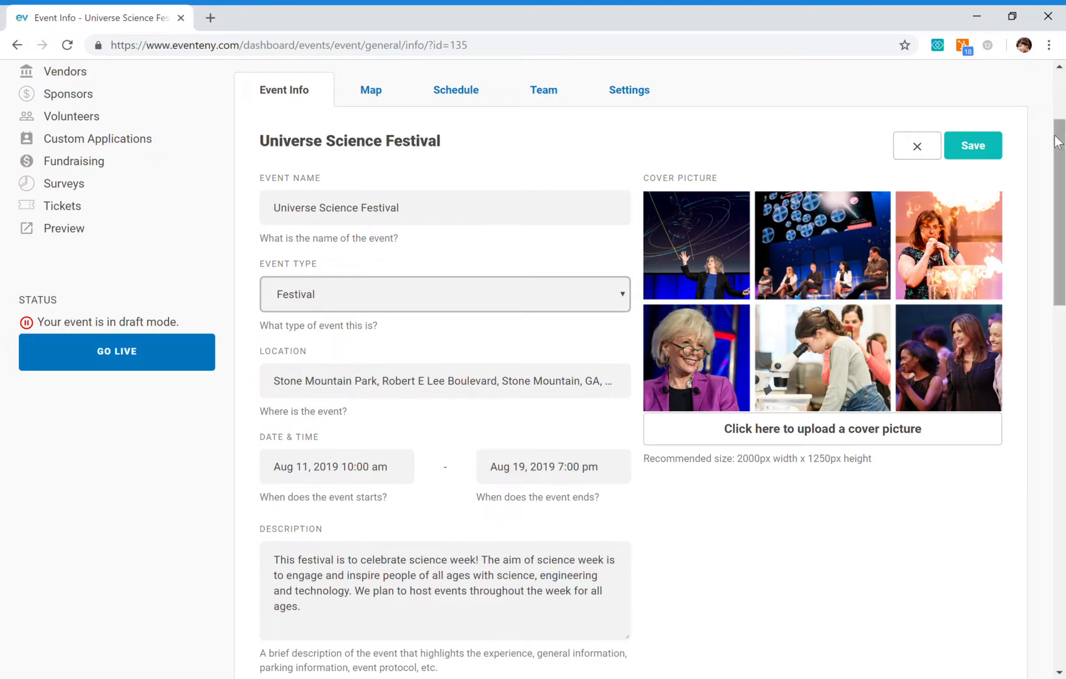
{"action": "left_click", "coordinate": [1000, 151]}
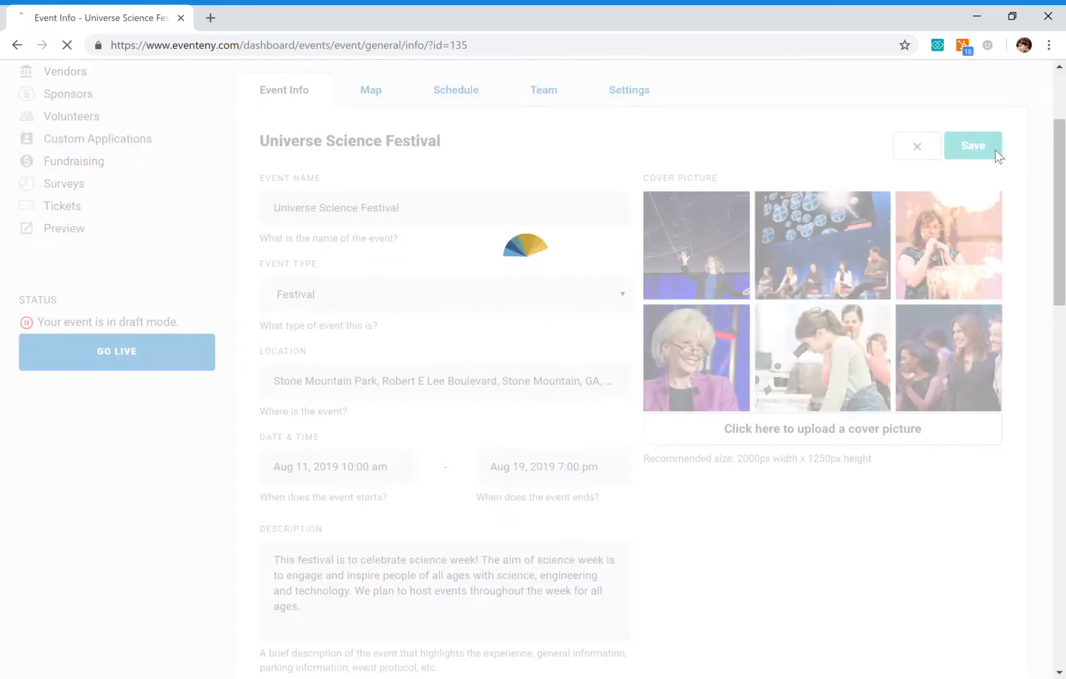
Look over the event's highlights and open the Coca-cola highlight for editing.
{"action": "scroll", "coordinate": [763, 259], "scroll_direction": "down", "scroll_amount": 3}
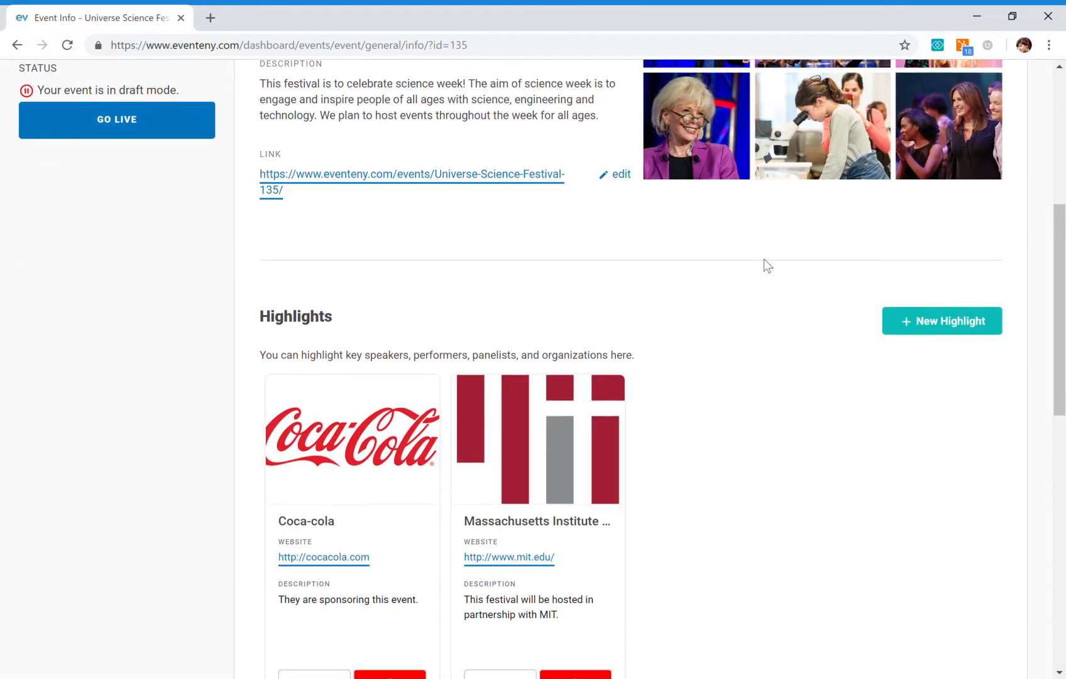
{"action": "scroll", "coordinate": [238, 542], "scroll_direction": "down", "scroll_amount": 1}
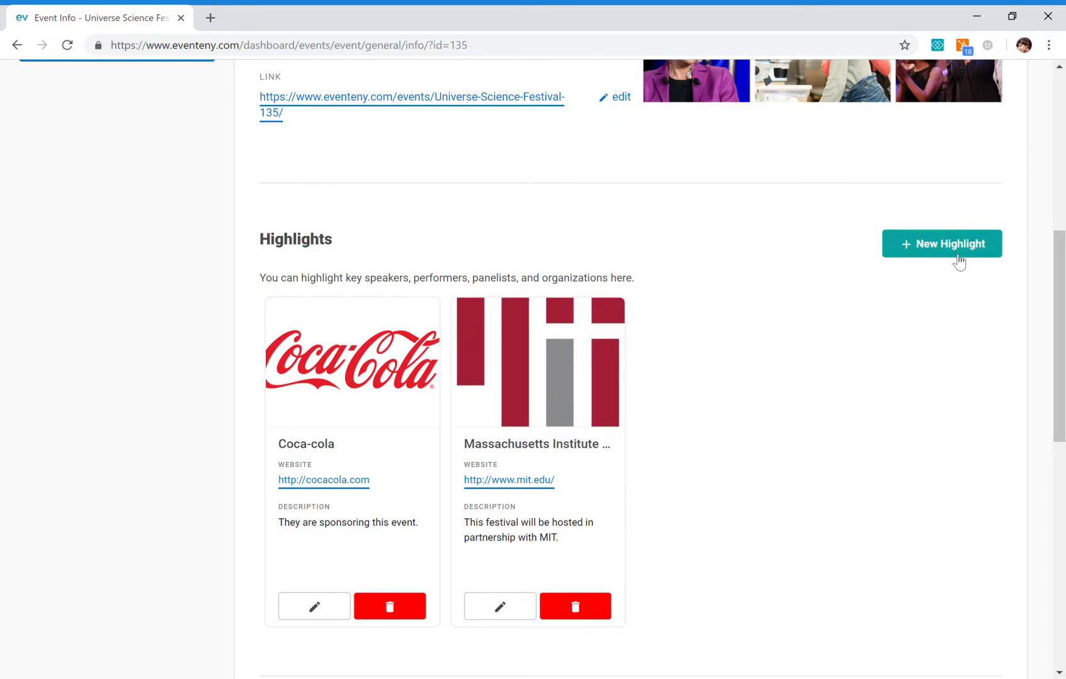
{"action": "scroll", "coordinate": [838, 330], "scroll_direction": "down", "scroll_amount": 1}
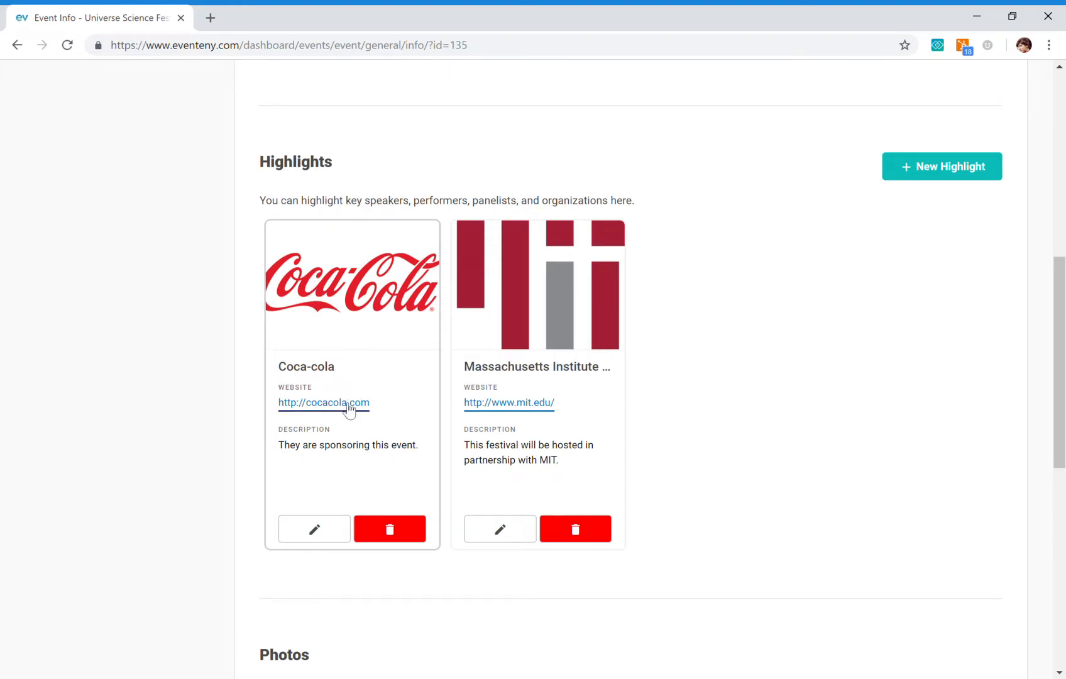
{"action": "left_click", "coordinate": [315, 532]}
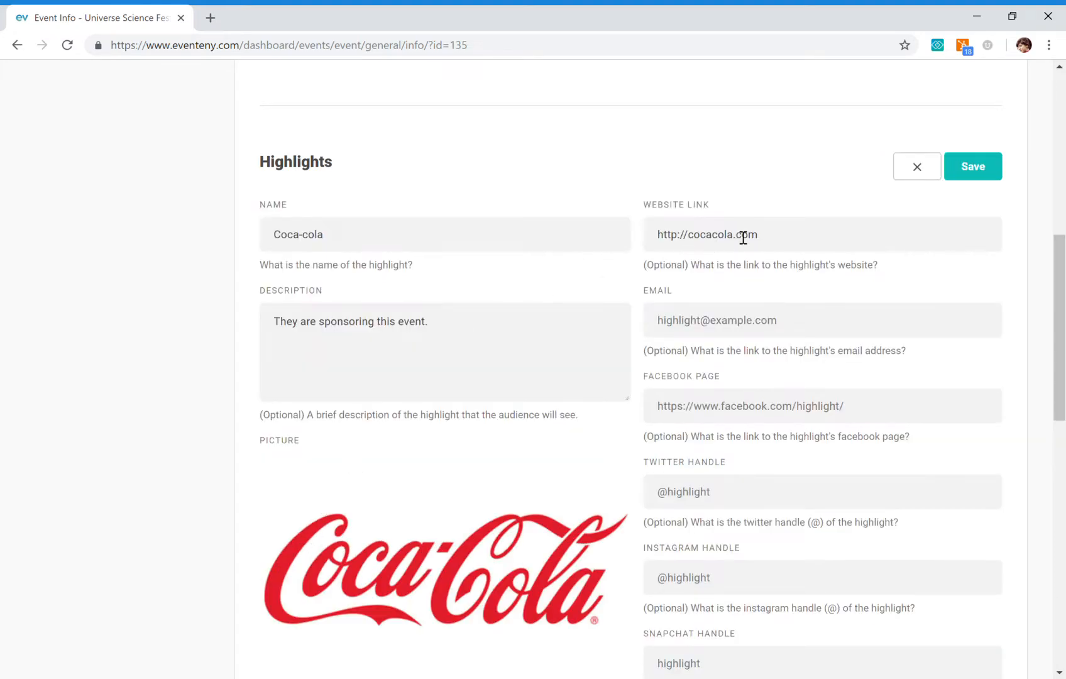
Examine the Coca-cola highlight's name, description, social media and picture upload fields.
{"action": "left_click", "coordinate": [514, 239]}
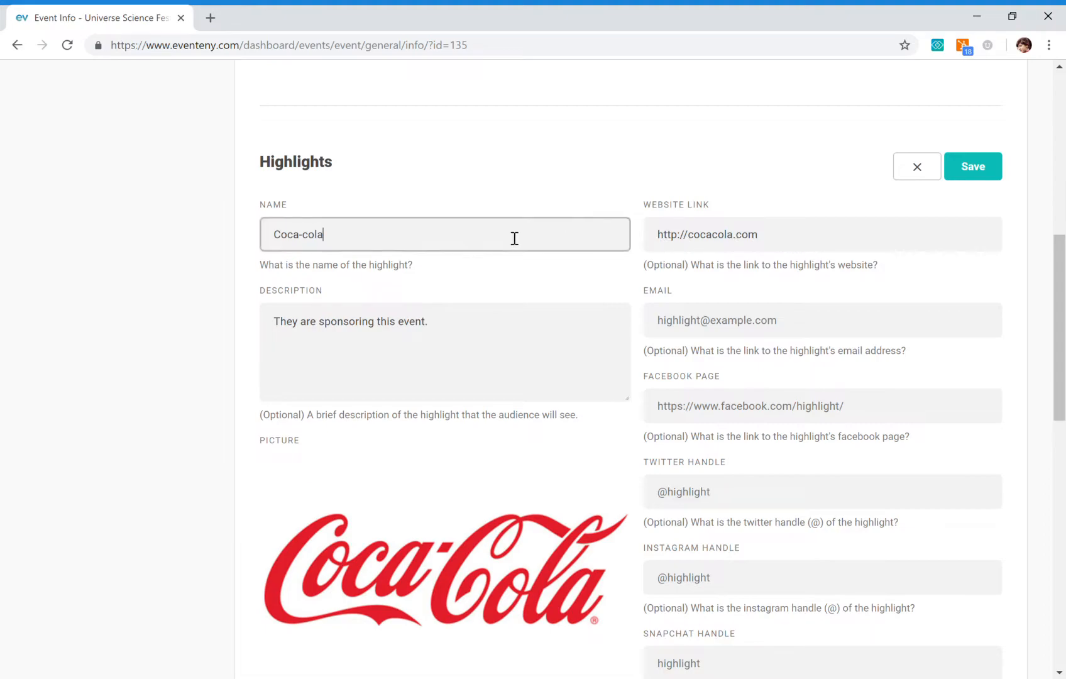
{"action": "left_click", "coordinate": [460, 347]}
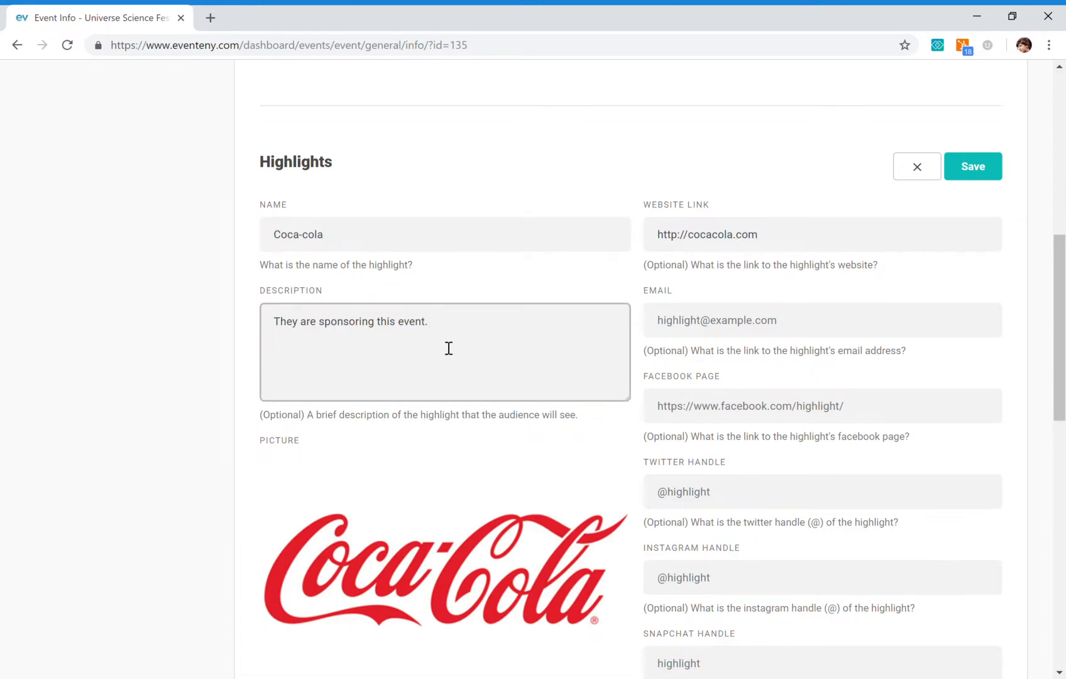
{"action": "scroll", "coordinate": [503, 339], "scroll_direction": "down", "scroll_amount": 1}
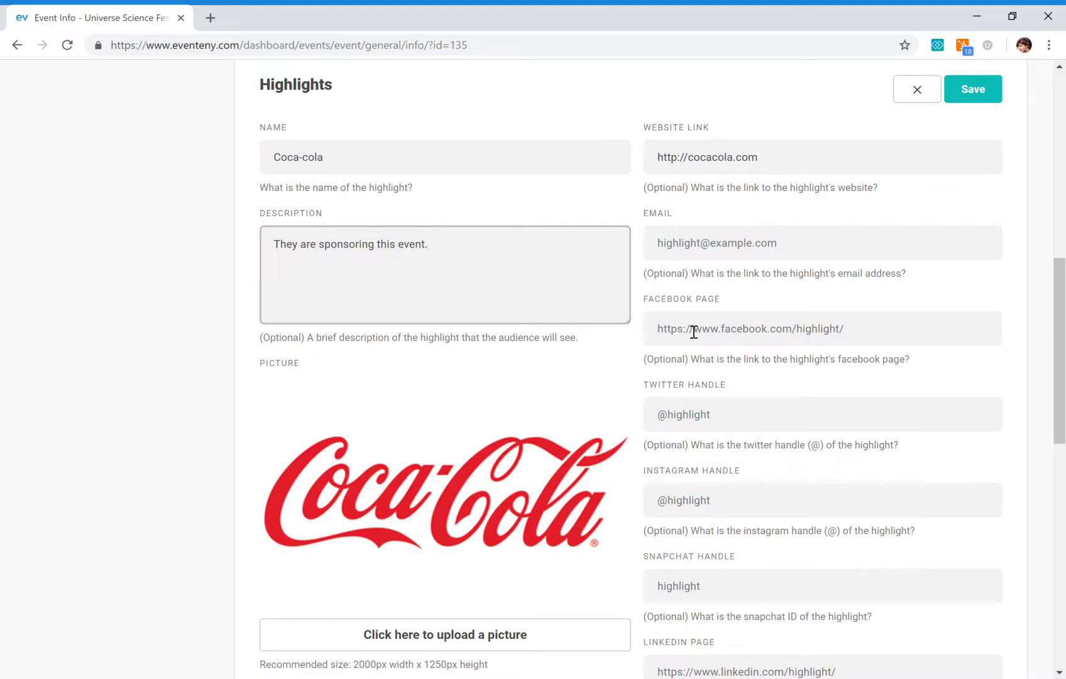
{"action": "scroll", "coordinate": [660, 315], "scroll_direction": "down", "scroll_amount": 1}
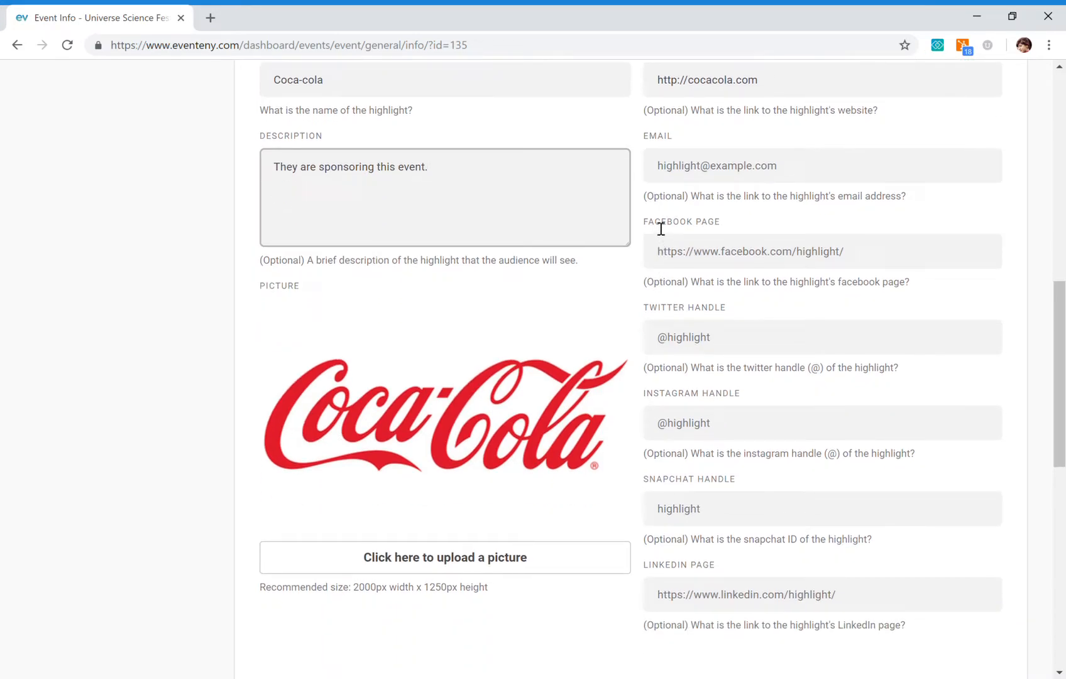
{"action": "left_click", "coordinate": [663, 251]}
{"action": "left_click", "coordinate": [674, 346]}
{"action": "left_click", "coordinate": [675, 420]}
{"action": "scroll", "coordinate": [675, 420], "scroll_direction": "down", "scroll_amount": 1}
{"action": "left_click", "coordinate": [676, 446]}
{"action": "scroll", "coordinate": [675, 447], "scroll_direction": "down", "scroll_amount": 1}
{"action": "left_click", "coordinate": [675, 456]}
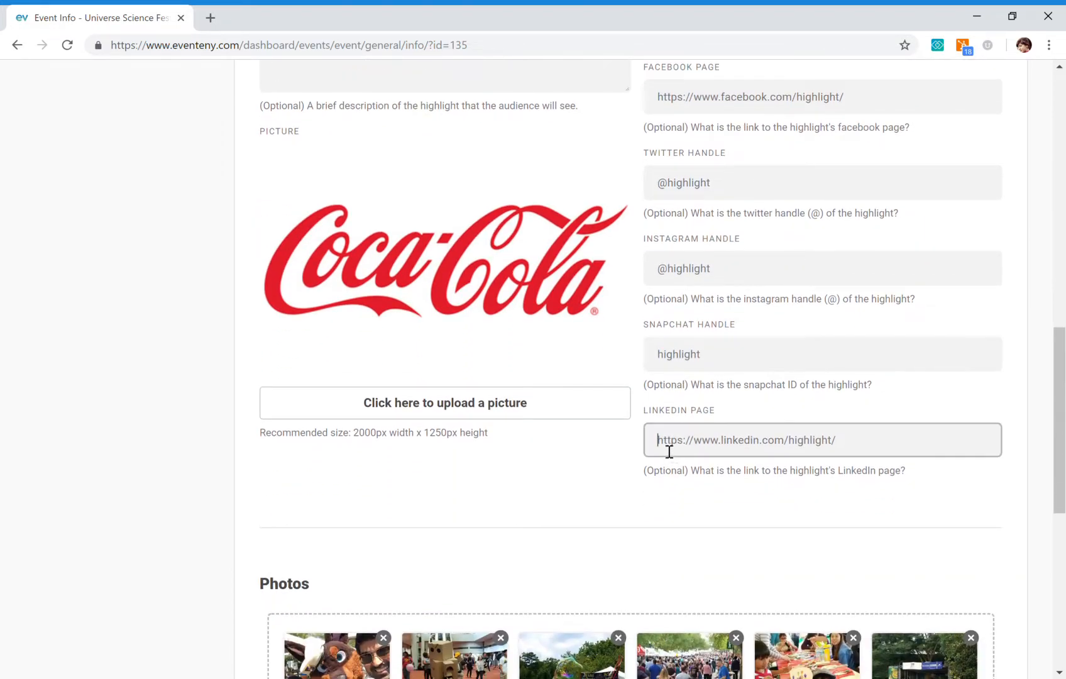
{"action": "left_click", "coordinate": [564, 464]}
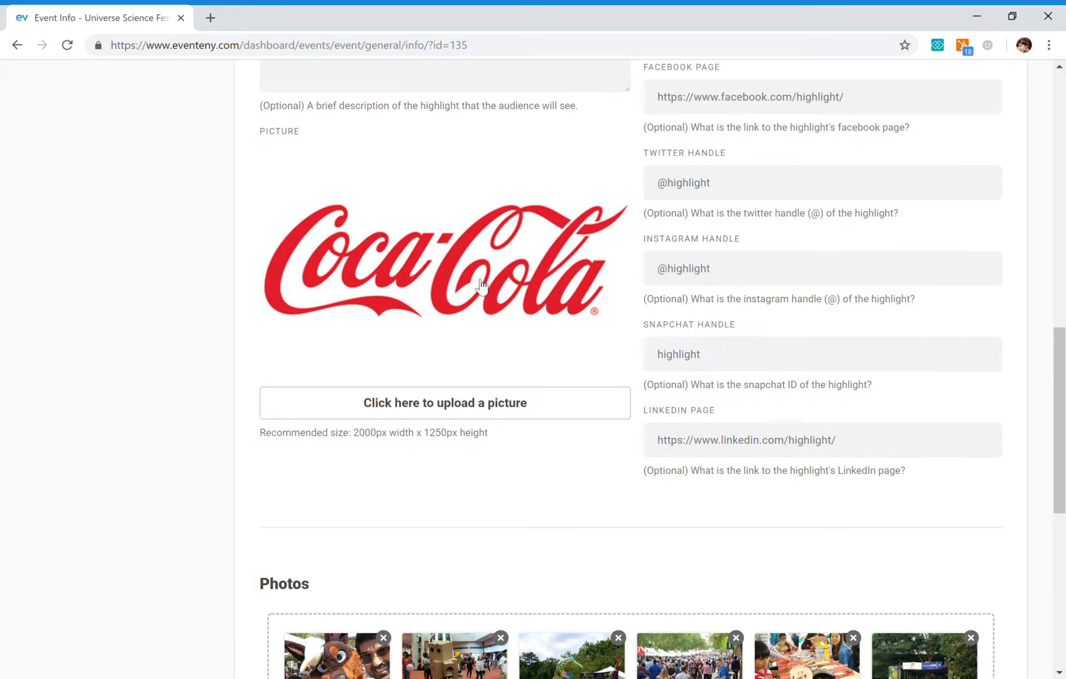
{"action": "scroll", "coordinate": [481, 286], "scroll_direction": "up", "scroll_amount": 1}
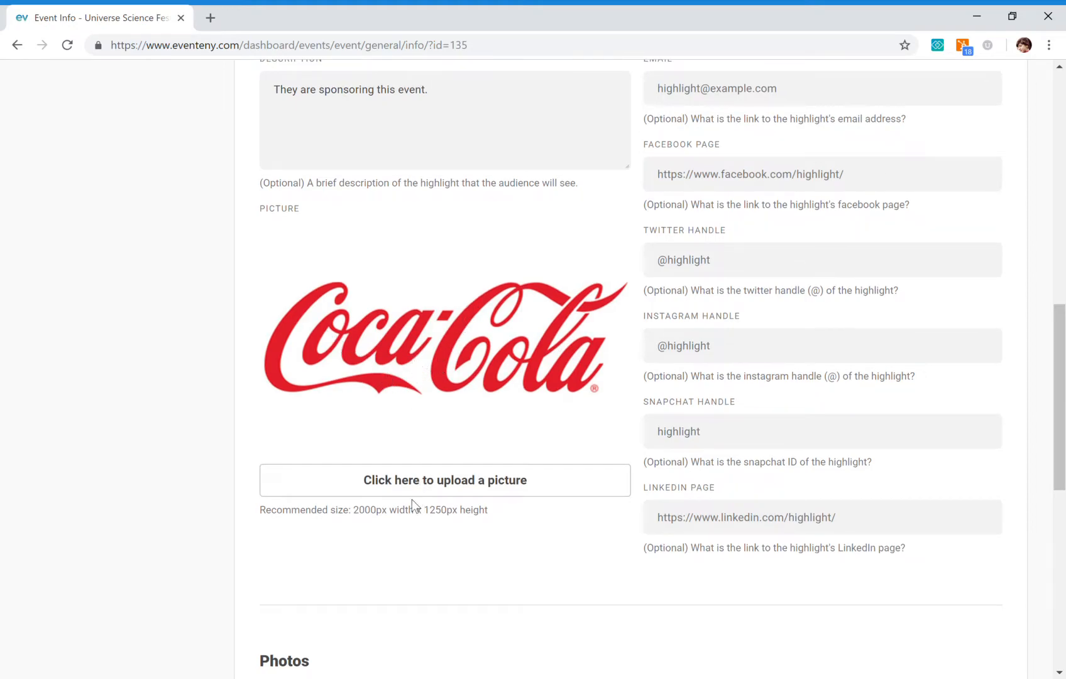
{"action": "scroll", "coordinate": [413, 500], "scroll_direction": "up", "scroll_amount": 1}
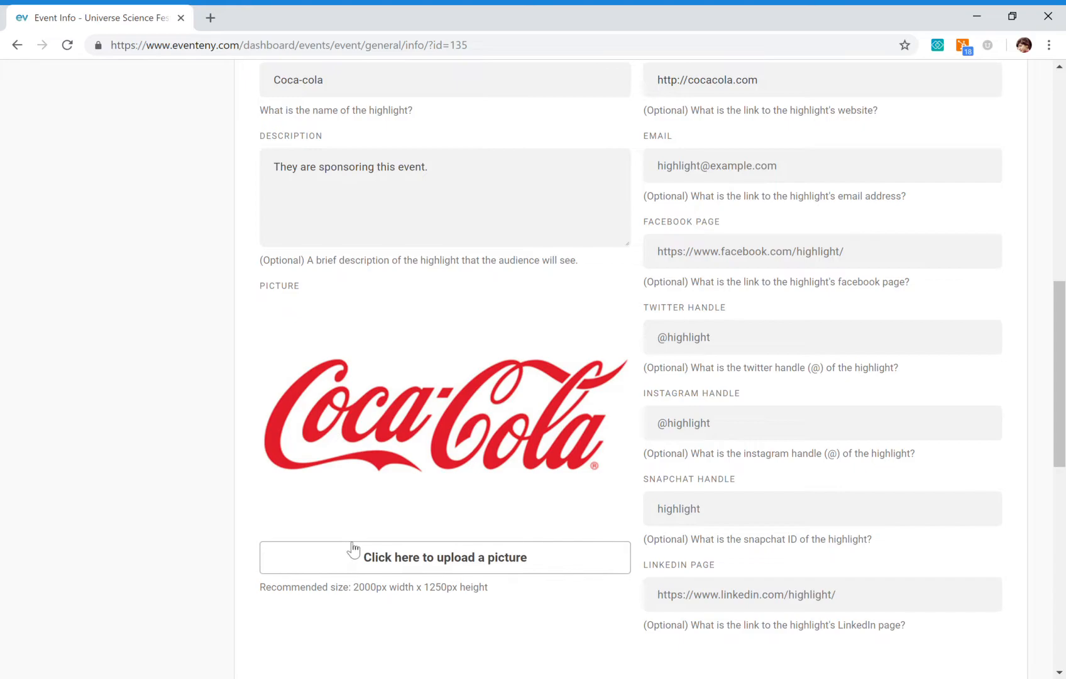
Save the Coca-cola highlight and return to the event's list of highlights.
{"action": "scroll", "coordinate": [377, 556], "scroll_direction": "up", "scroll_amount": 1}
{"action": "scroll", "coordinate": [430, 600], "scroll_direction": "up", "scroll_amount": 2}
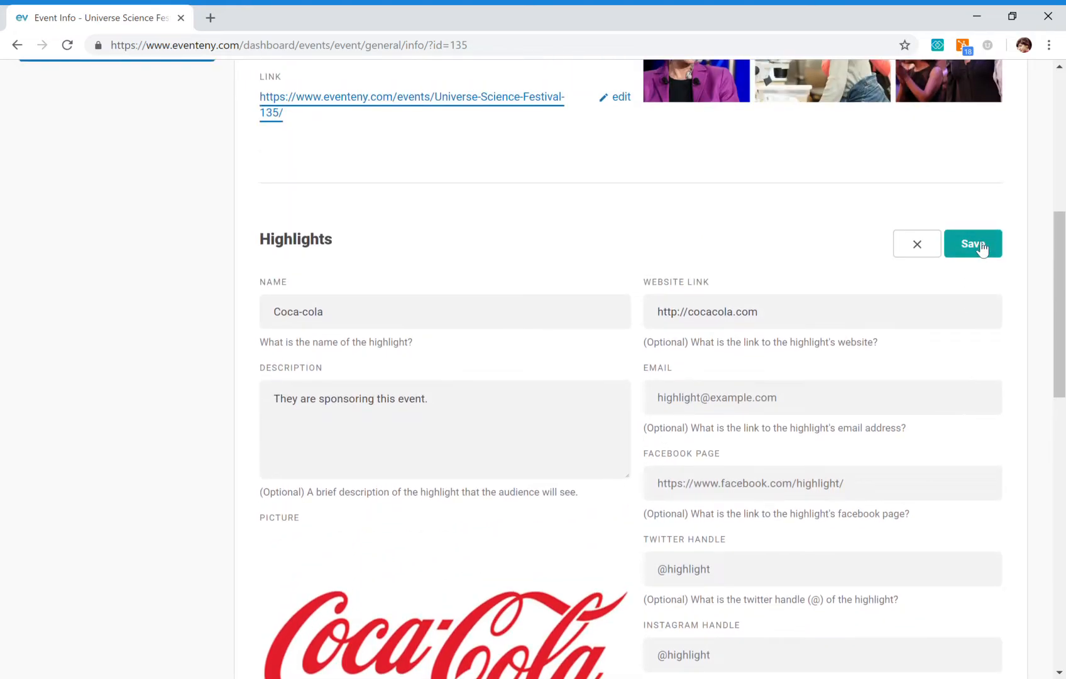
{"action": "left_click", "coordinate": [982, 249]}
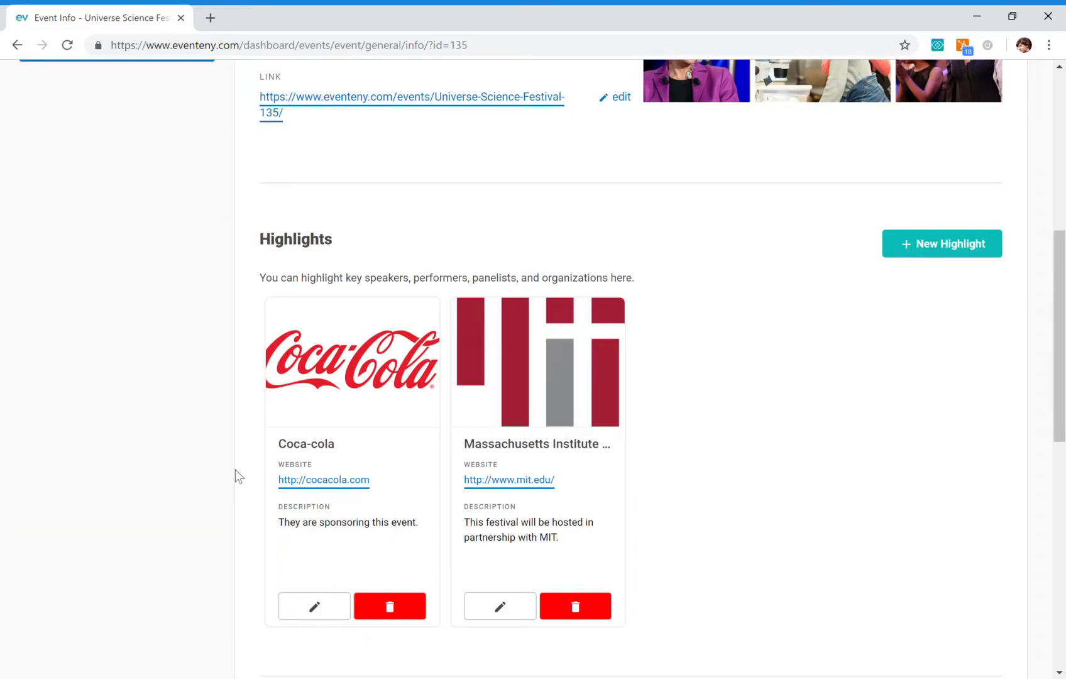
Look over the event's photo gallery and its option for adding pictures below the highlights.
{"action": "scroll", "coordinate": [393, 333], "scroll_direction": "down", "scroll_amount": 5}
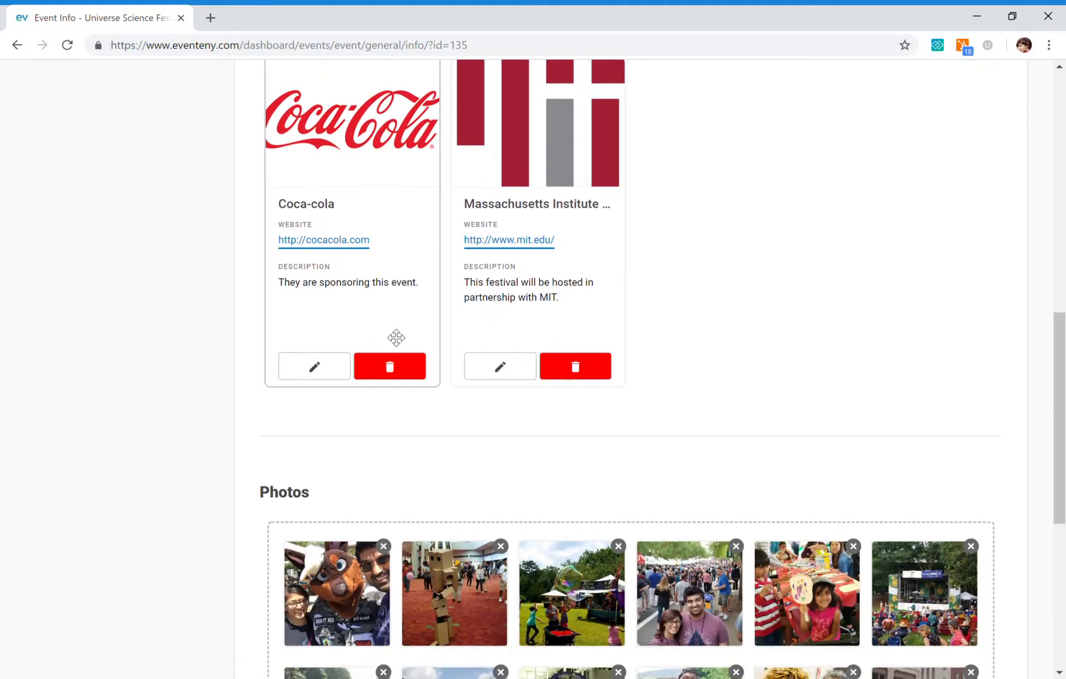
{"action": "scroll", "coordinate": [380, 327], "scroll_direction": "down", "scroll_amount": 4}
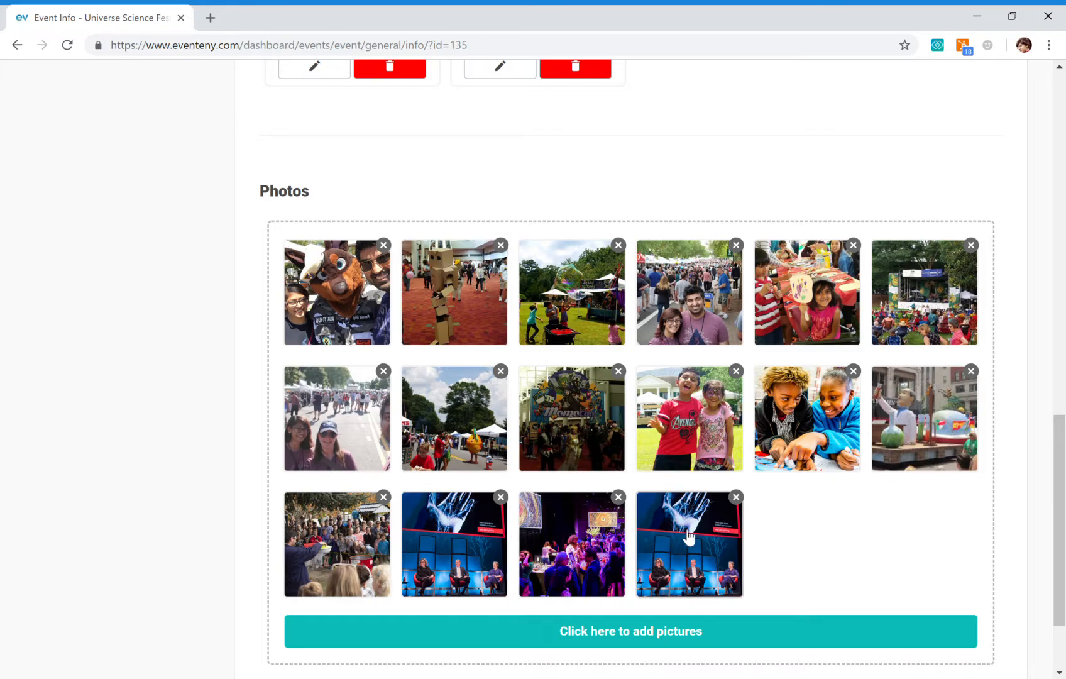
{"action": "scroll", "coordinate": [716, 463], "scroll_direction": "down", "scroll_amount": 1}
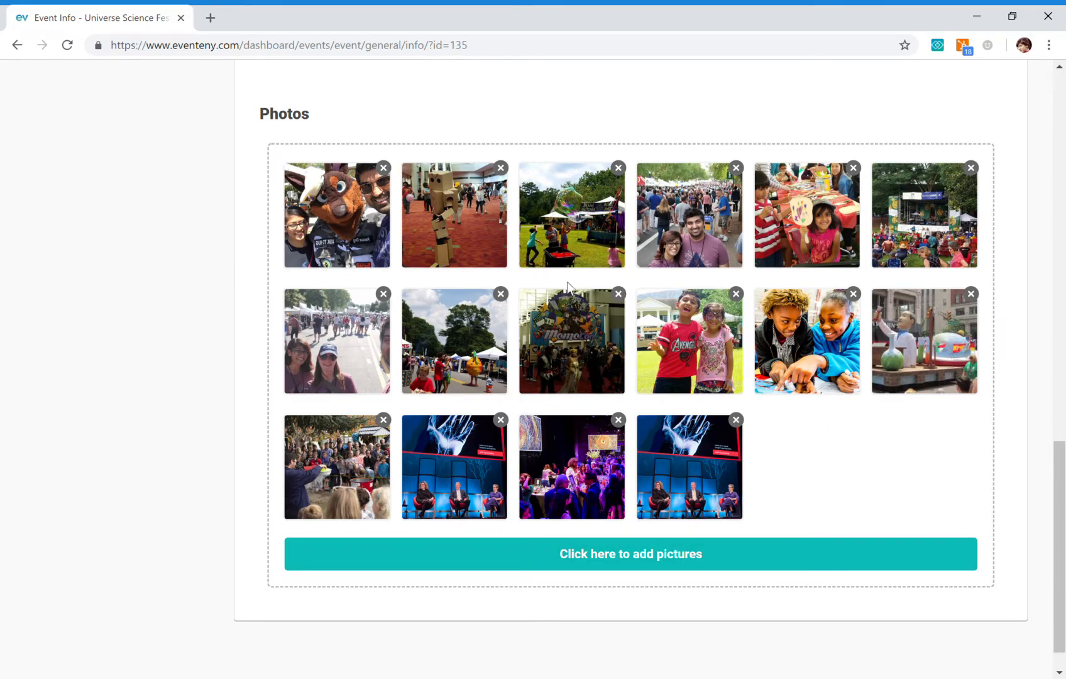
{"action": "scroll", "coordinate": [614, 300], "scroll_direction": "up", "scroll_amount": 7}
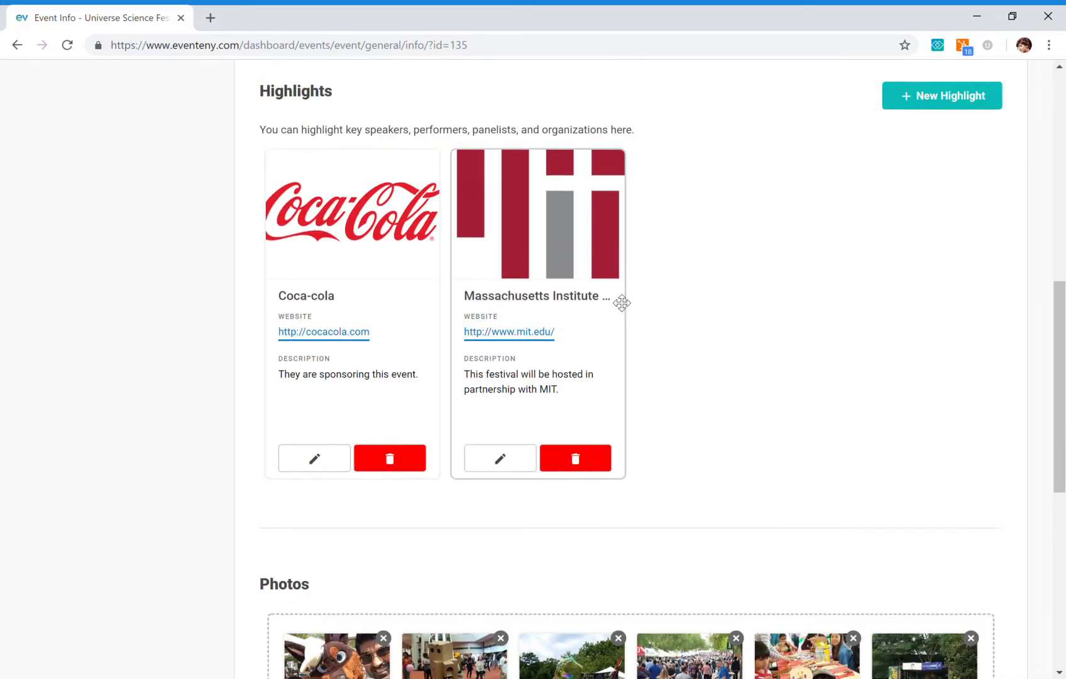
{"action": "scroll", "coordinate": [616, 303], "scroll_direction": "up", "scroll_amount": 10}
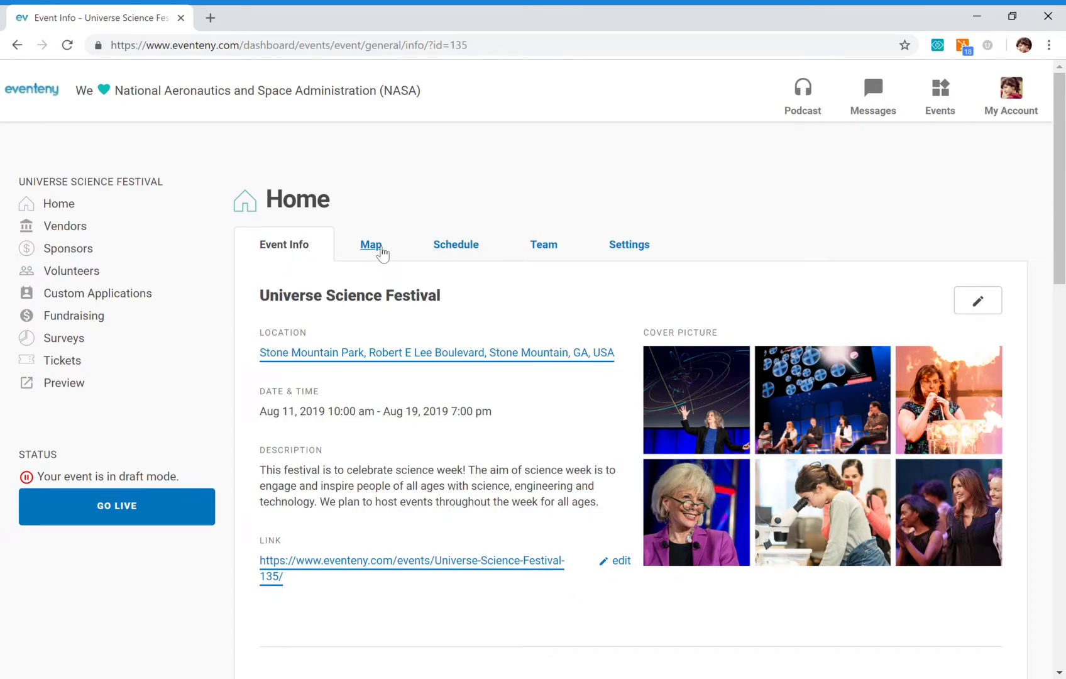
Open the event's maps and examine each map's visibility, sections, booths, status and details, plus the option for a new map.
{"action": "left_click", "coordinate": [371, 245]}
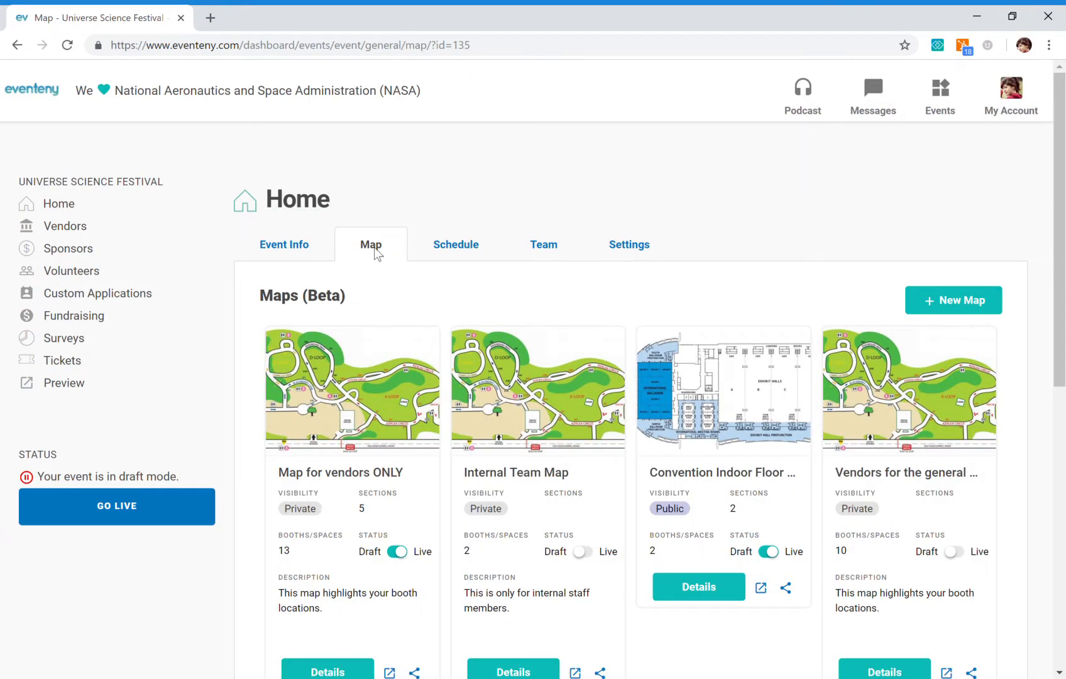
{"action": "scroll", "coordinate": [371, 259], "scroll_direction": "down", "scroll_amount": 1}
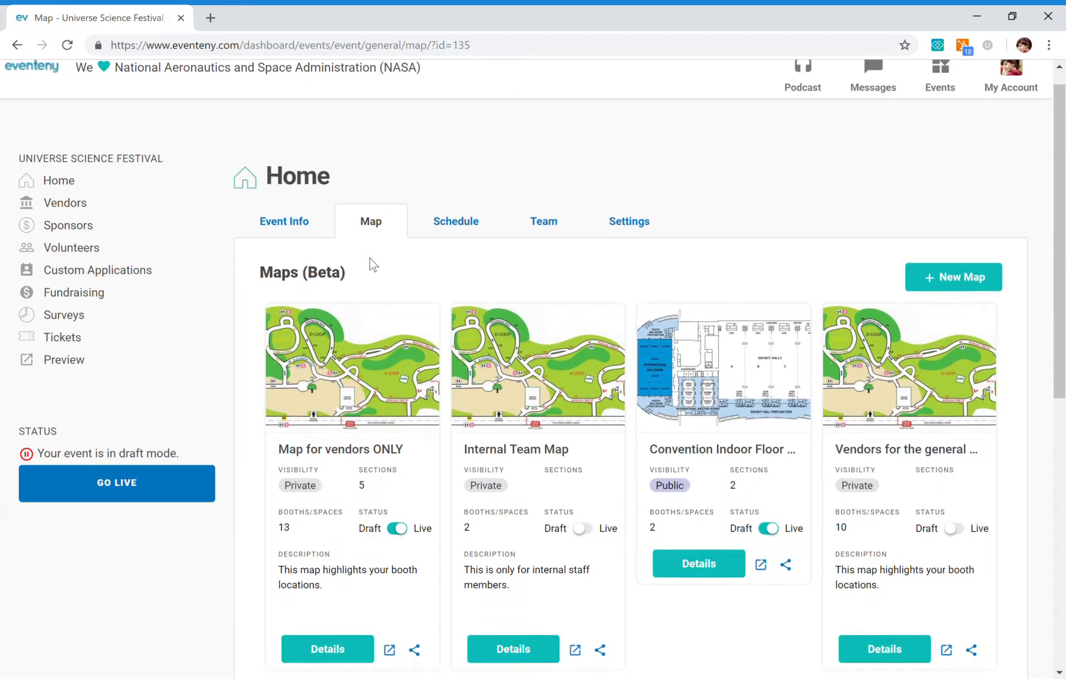
{"action": "scroll", "coordinate": [337, 377], "scroll_direction": "down", "scroll_amount": 1}
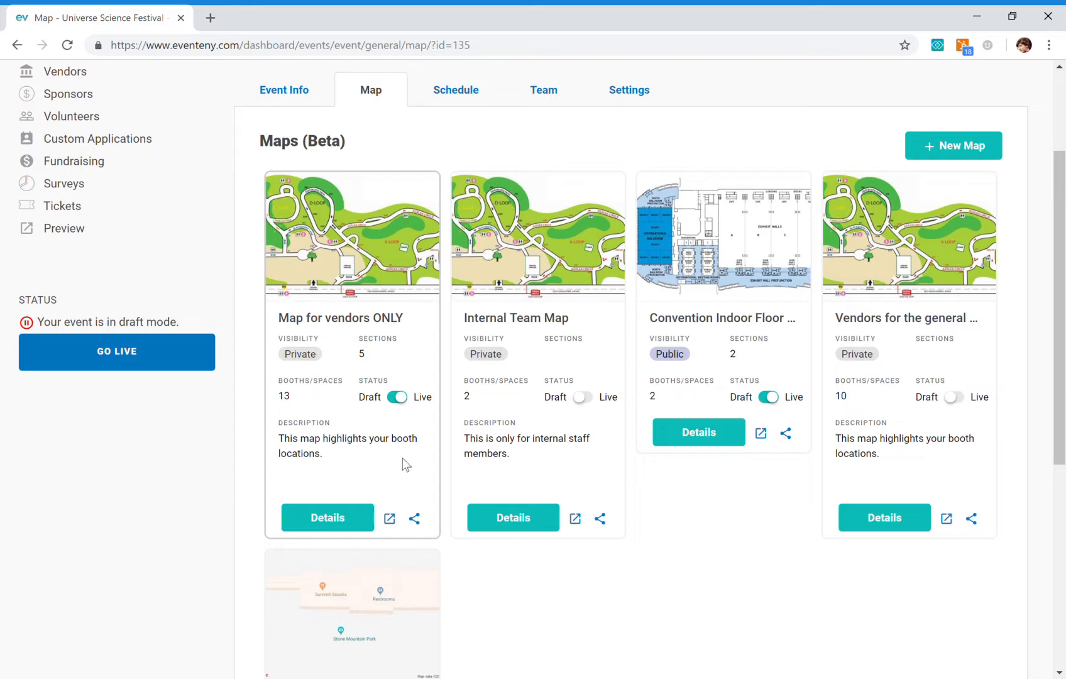
{"action": "scroll", "coordinate": [404, 465], "scroll_direction": "down", "scroll_amount": 1}
{"action": "scroll", "coordinate": [405, 473], "scroll_direction": "up", "scroll_amount": 1}
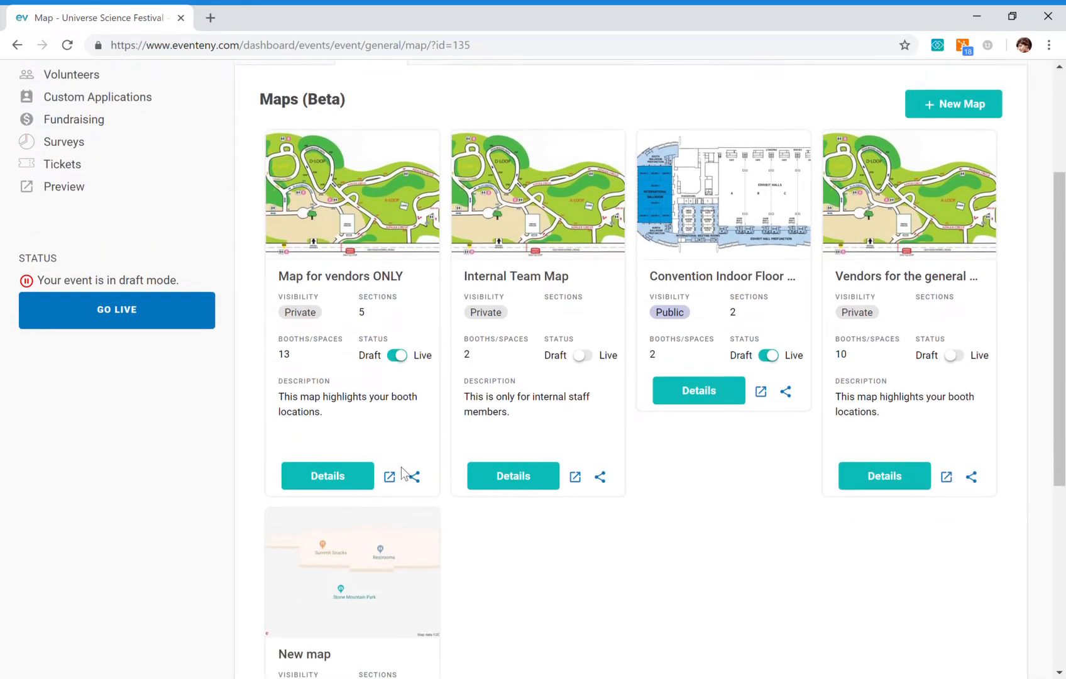
{"action": "scroll", "coordinate": [377, 453], "scroll_direction": "down", "scroll_amount": 1}
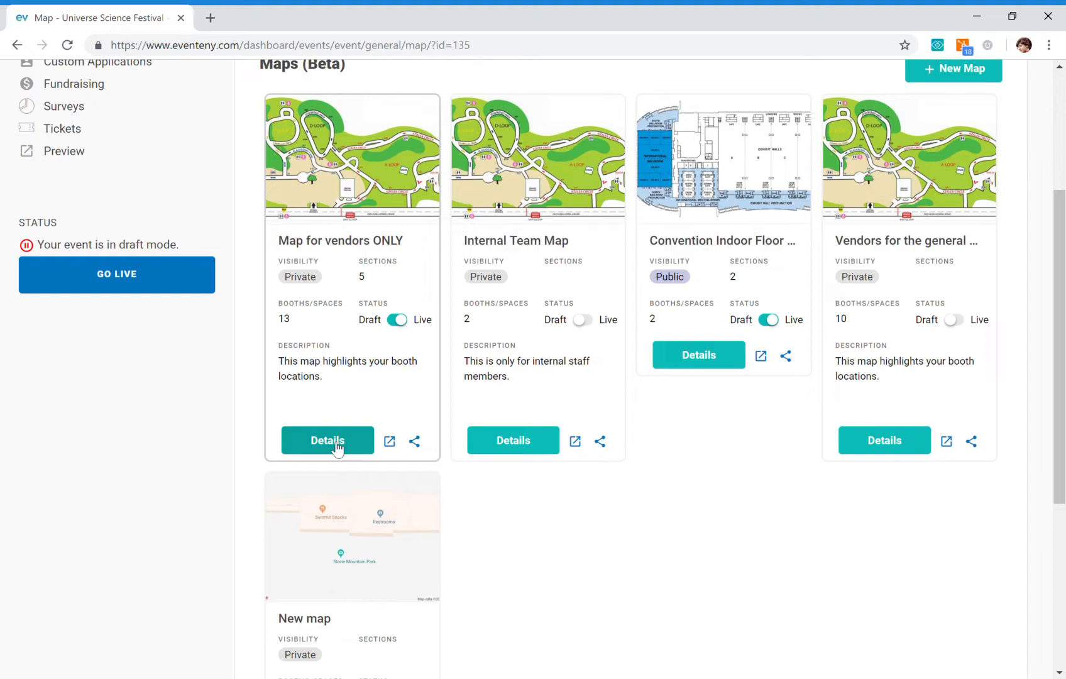
{"action": "scroll", "coordinate": [648, 305], "scroll_direction": "up", "scroll_amount": 2}
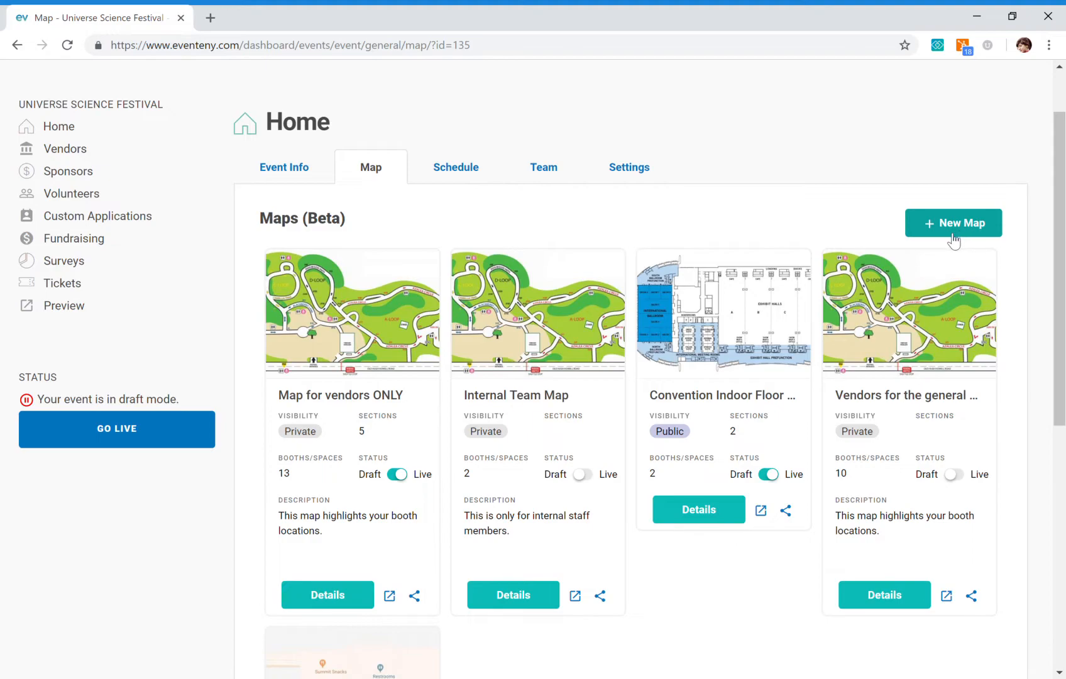
{"action": "scroll", "coordinate": [566, 377], "scroll_direction": "down", "scroll_amount": 1}
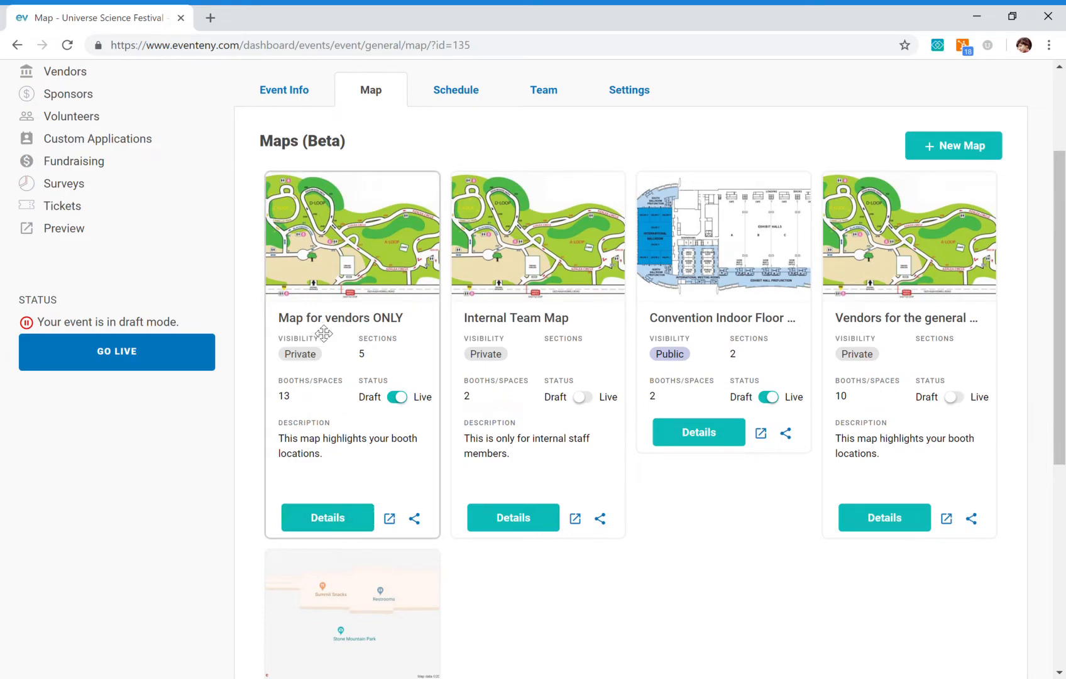
Open the "Map for vendors ONLY" information for editing and review its title, description and visibility fields.
{"action": "left_click", "coordinate": [340, 521]}
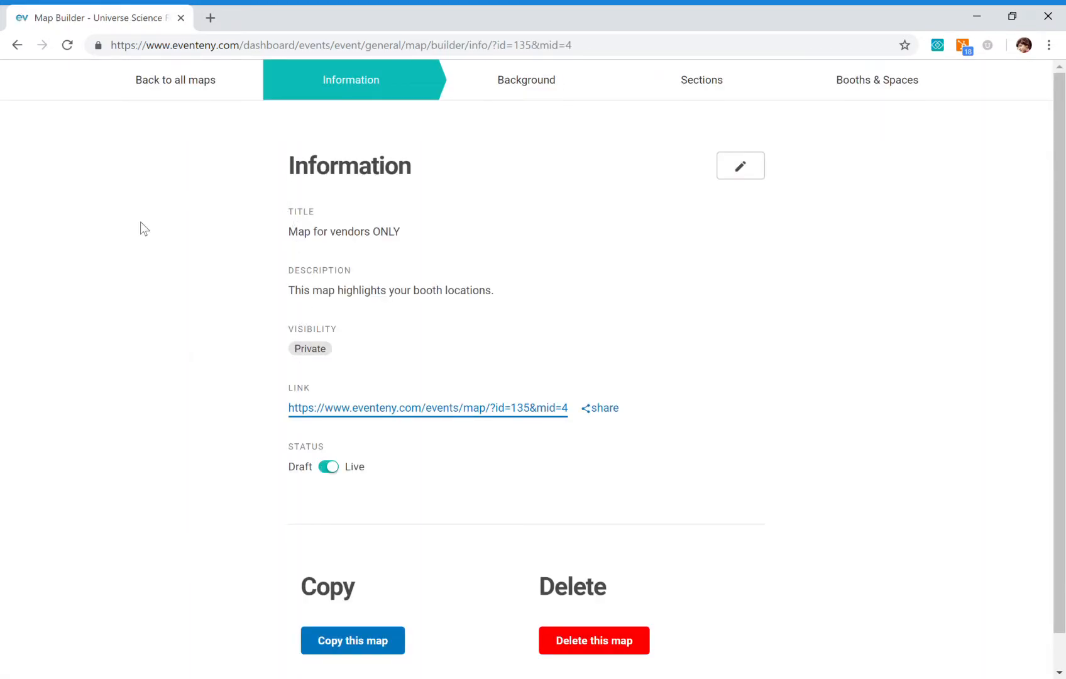
{"action": "left_click", "coordinate": [741, 173]}
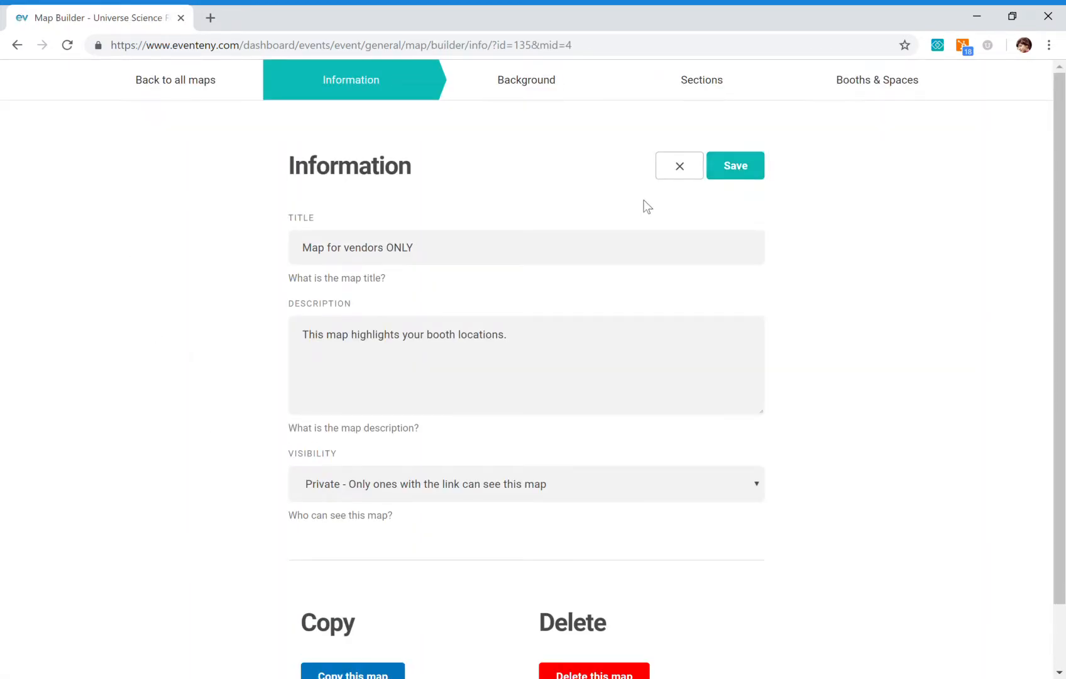
{"action": "left_click_drag", "start_coordinate": [515, 255], "coordinate": [261, 244]}
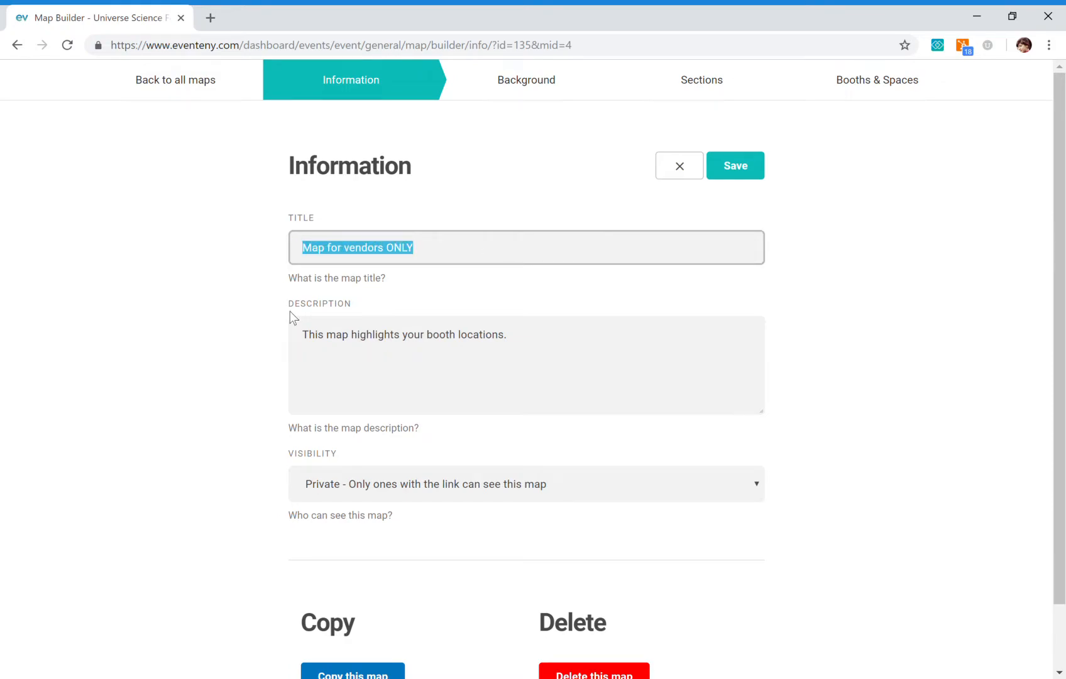
{"action": "left_click", "coordinate": [368, 388]}
{"action": "scroll", "coordinate": [367, 385], "scroll_direction": "down", "scroll_amount": 1}
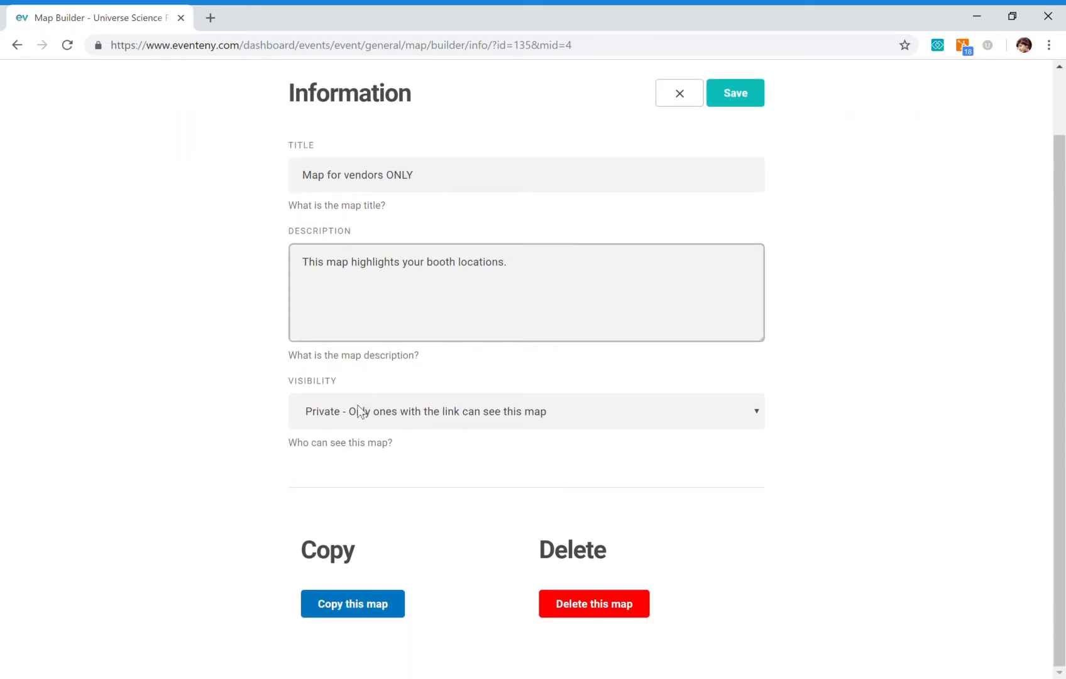
{"action": "left_click", "coordinate": [359, 408]}
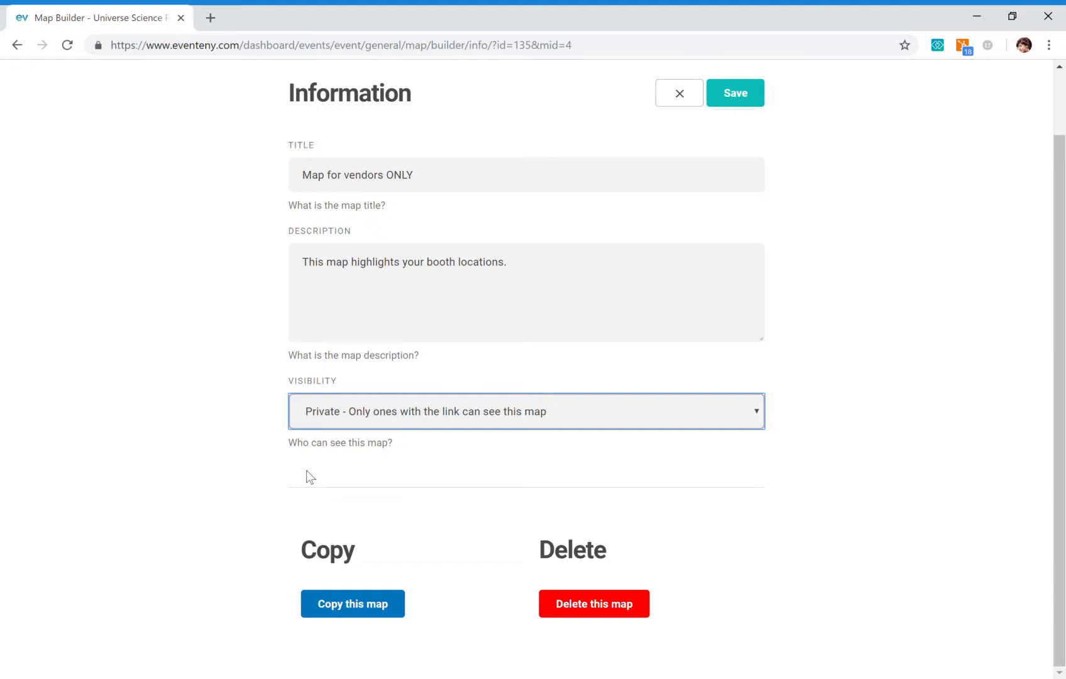
{"action": "left_click", "coordinate": [195, 462]}
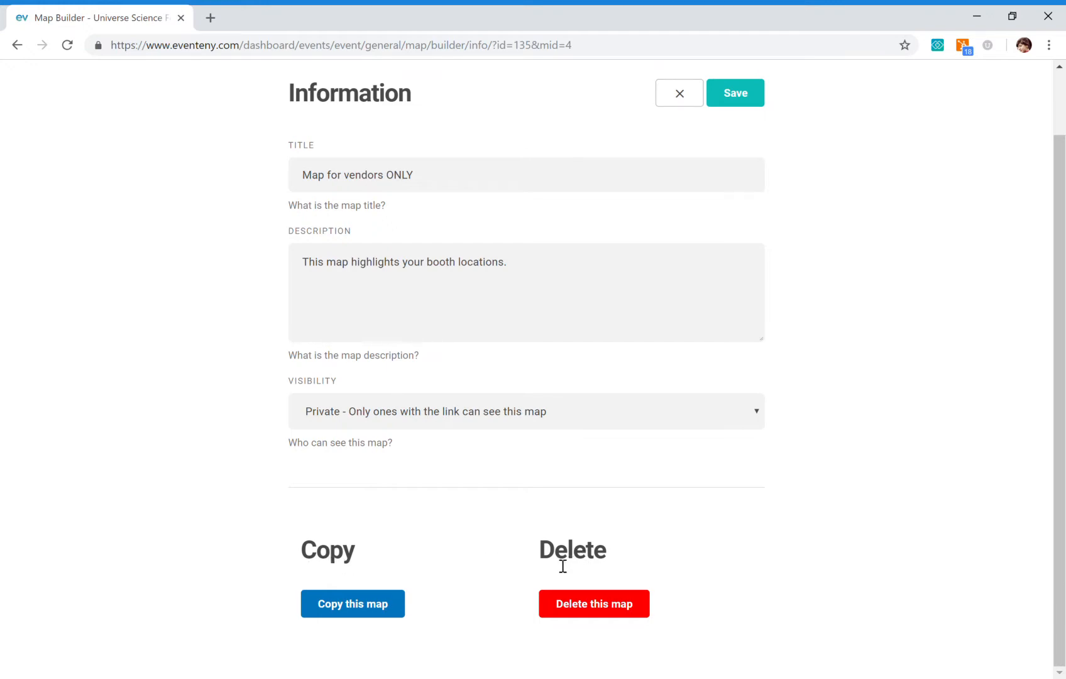
Review the map's copy options for title, destination event and included items, and close them without making a copy.
{"action": "left_click", "coordinate": [368, 600]}
{"action": "scroll", "coordinate": [357, 597], "scroll_direction": "down", "scroll_amount": 1}
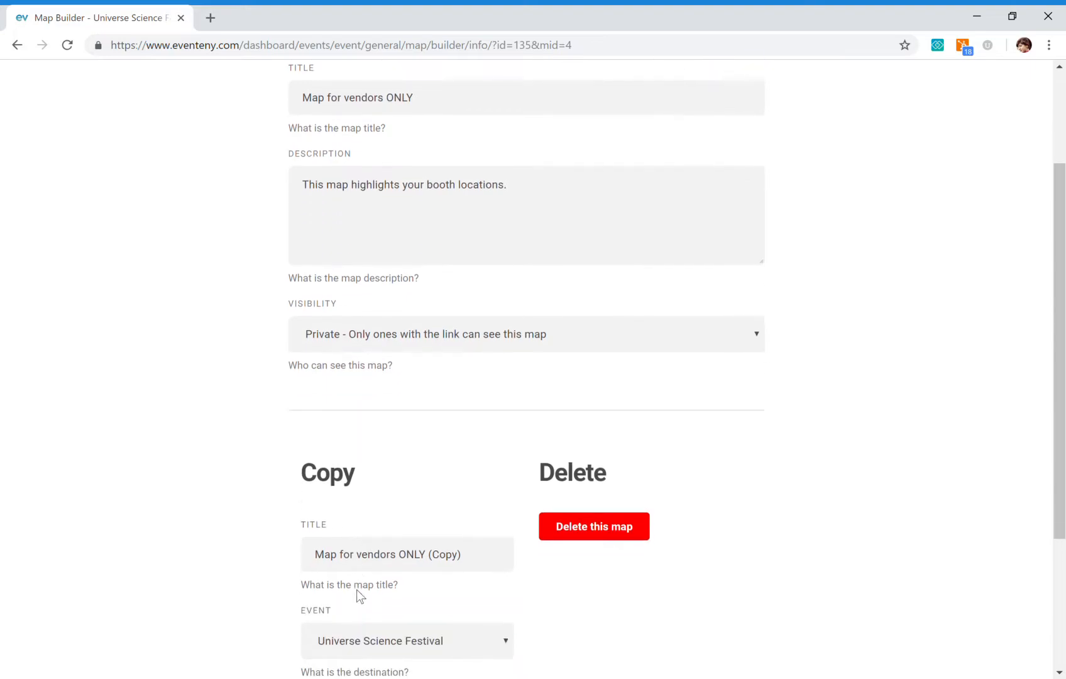
{"action": "scroll", "coordinate": [316, 398], "scroll_direction": "up", "scroll_amount": 1}
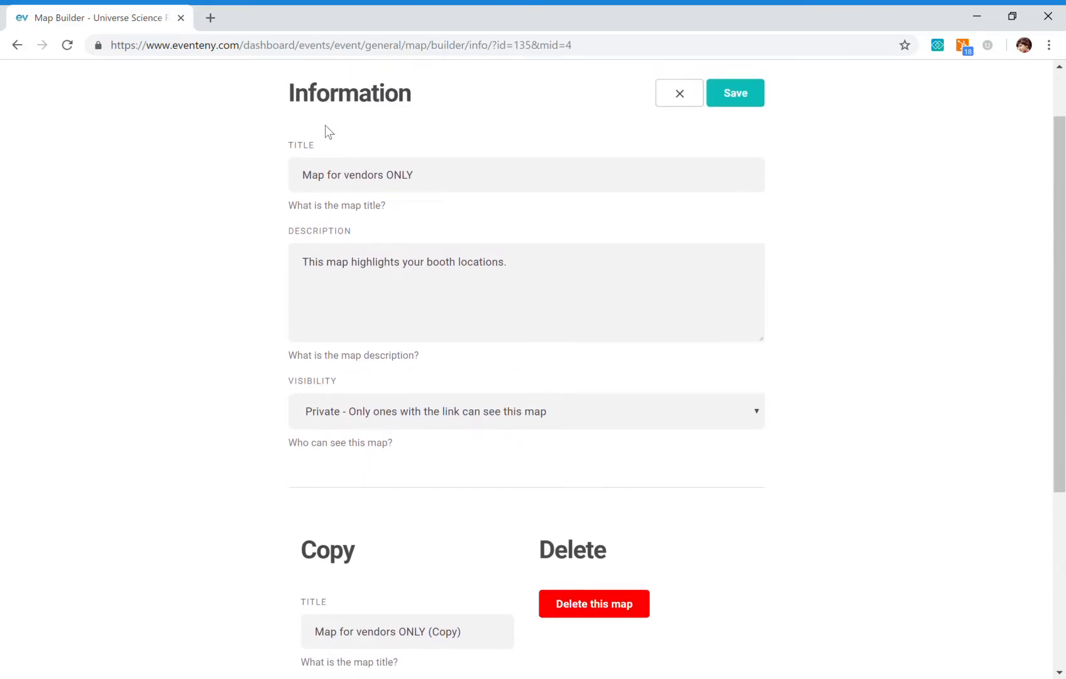
{"action": "left_click_drag", "start_coordinate": [303, 179], "coordinate": [434, 185]}
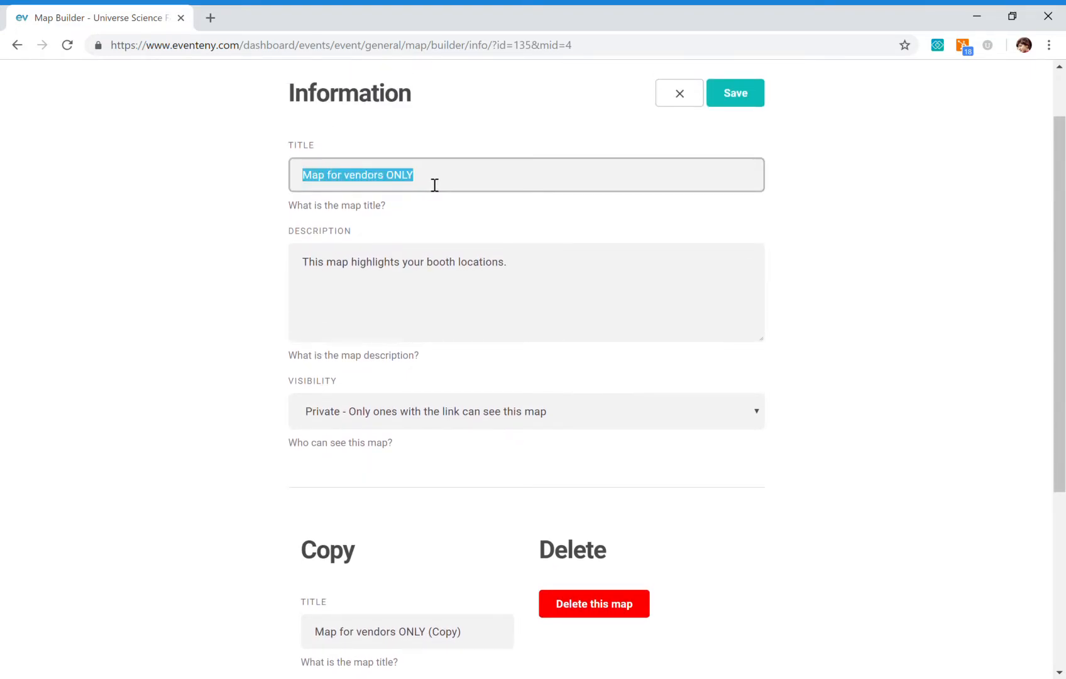
{"action": "left_click", "coordinate": [213, 304]}
{"action": "scroll", "coordinate": [235, 361], "scroll_direction": "down", "scroll_amount": 2}
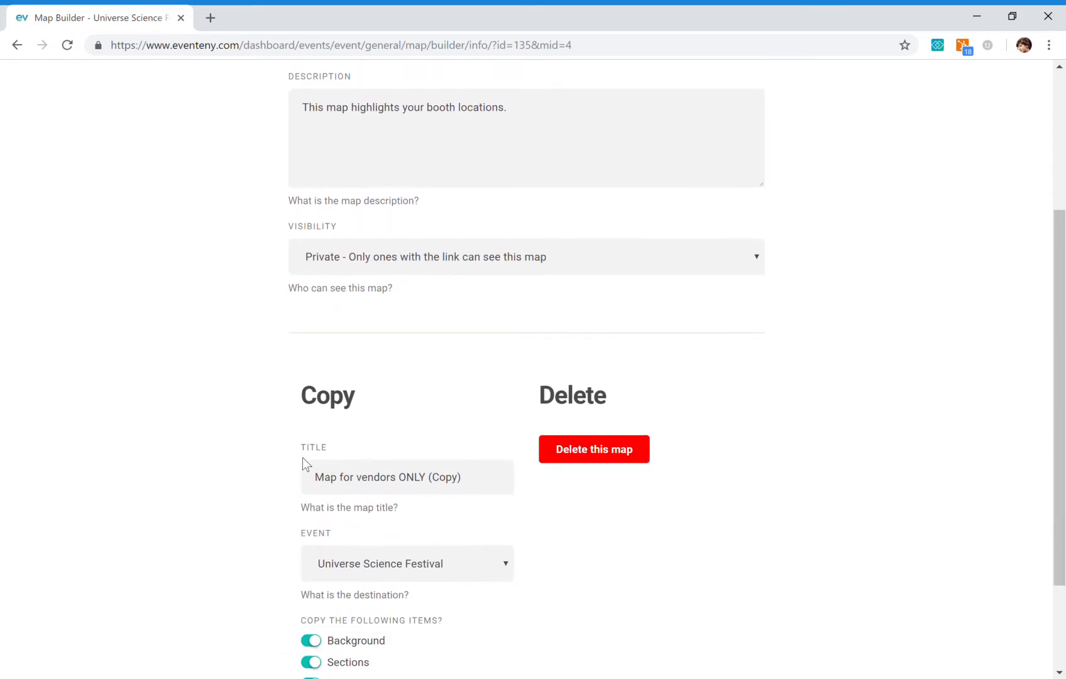
{"action": "left_click_drag", "start_coordinate": [318, 481], "coordinate": [473, 480]}
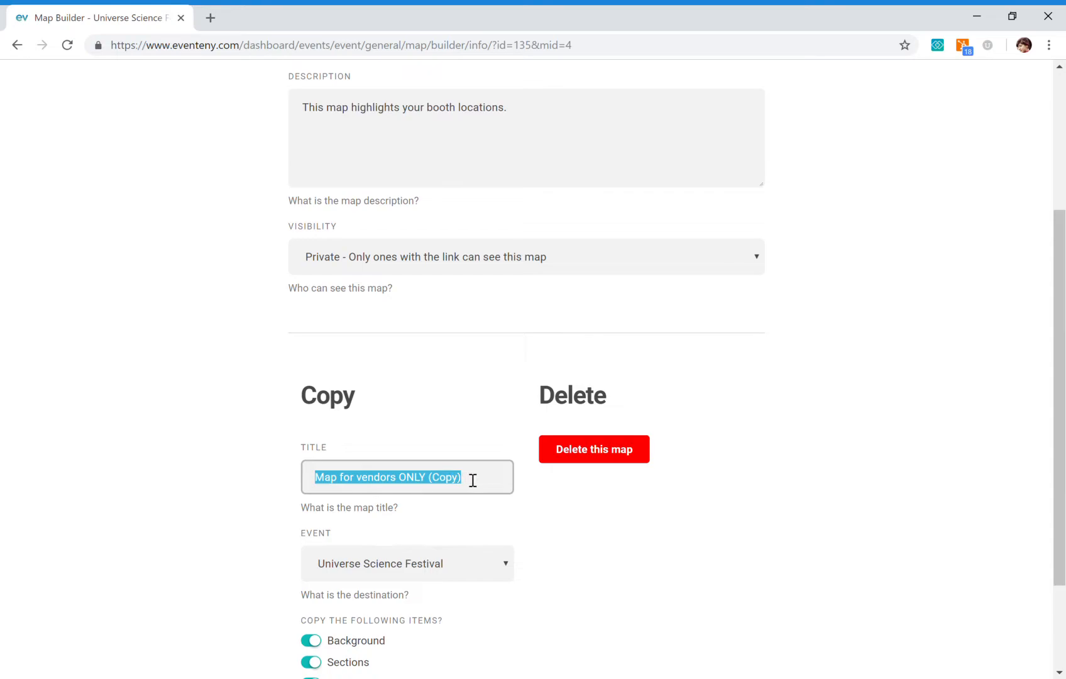
{"action": "left_click", "coordinate": [472, 479]}
{"action": "scroll", "coordinate": [381, 490], "scroll_direction": "down", "scroll_amount": 2}
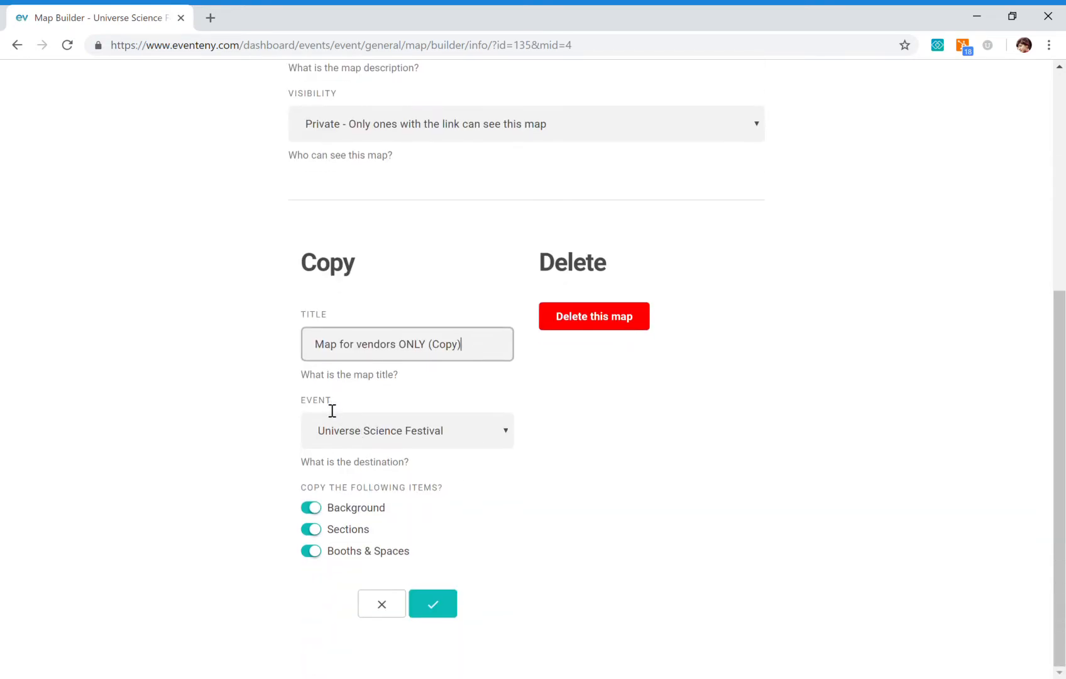
{"action": "left_click", "coordinate": [386, 436]}
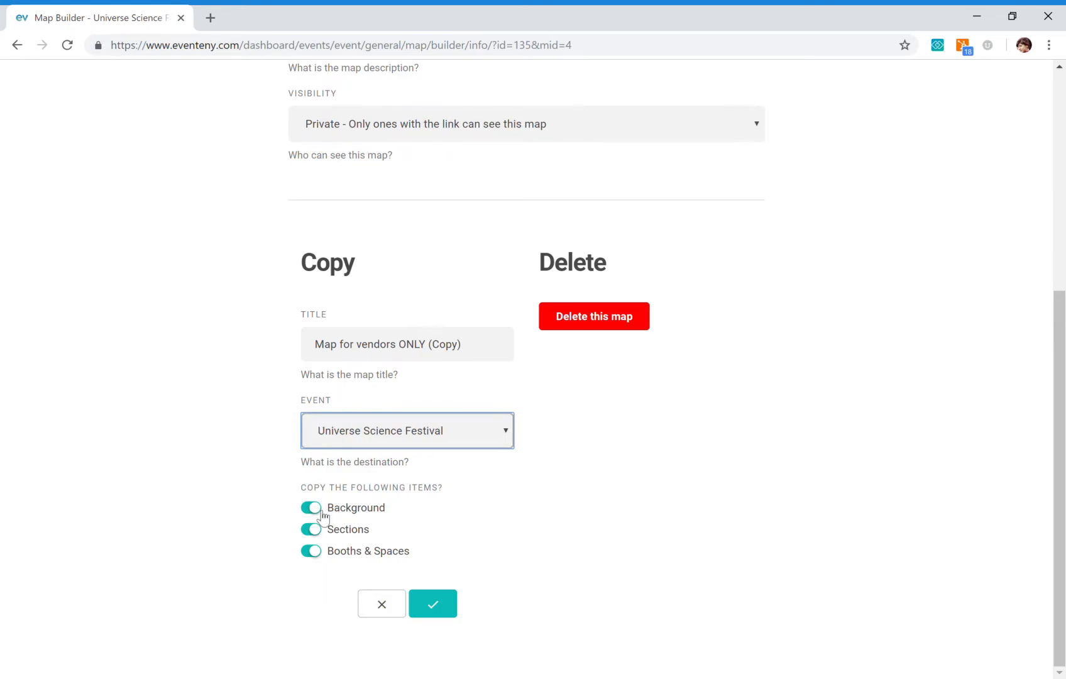
{"action": "left_click", "coordinate": [314, 537]}
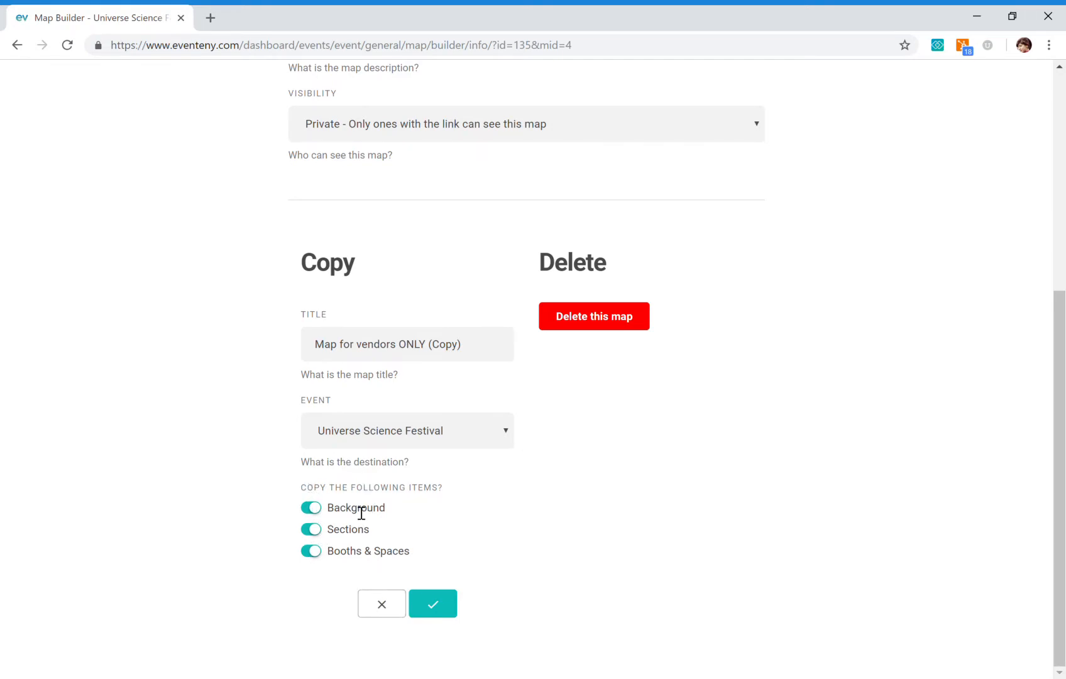
{"action": "left_click", "coordinate": [395, 611]}
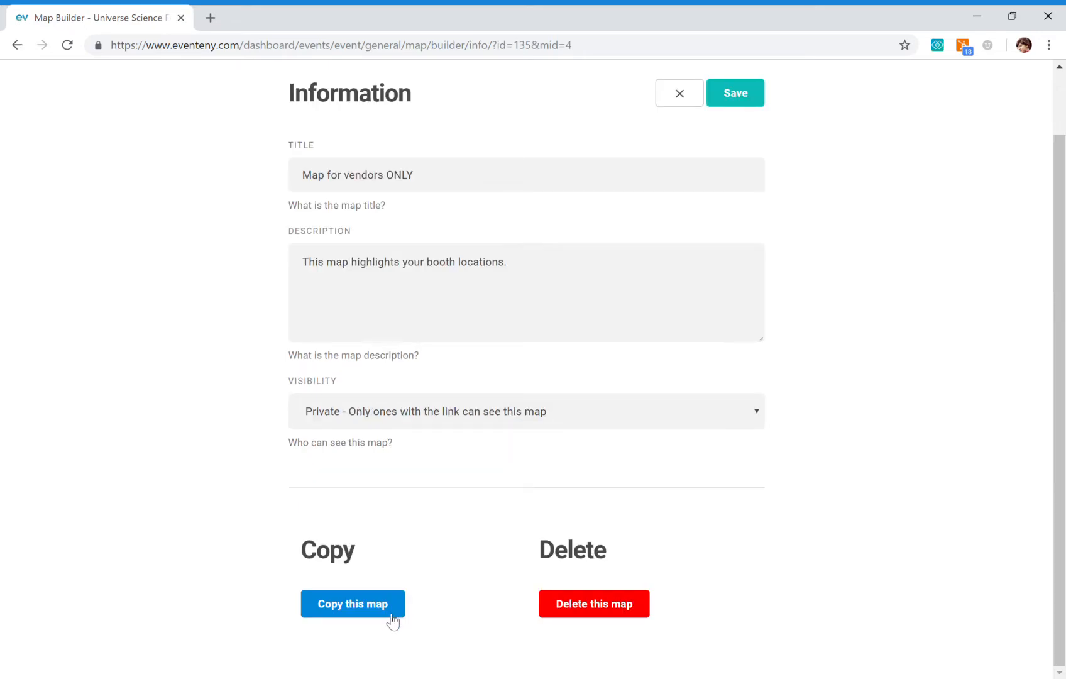
Save the information of the "Map for vendors ONLY" map.
{"action": "scroll", "coordinate": [394, 619], "scroll_direction": "up", "scroll_amount": 2}
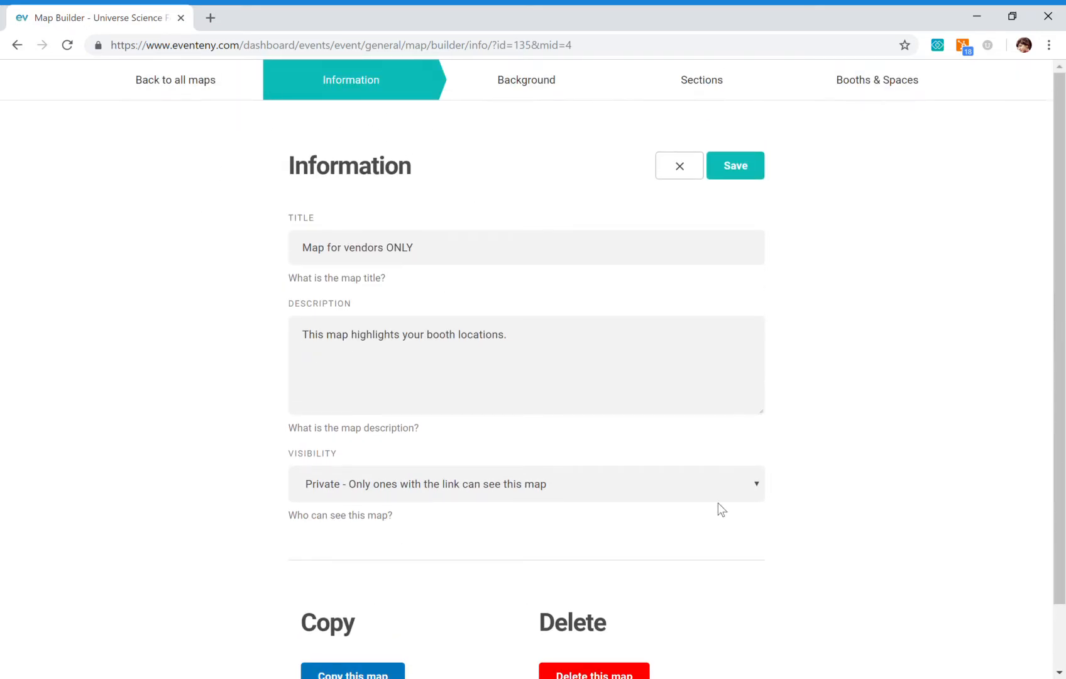
{"action": "left_click", "coordinate": [736, 160]}
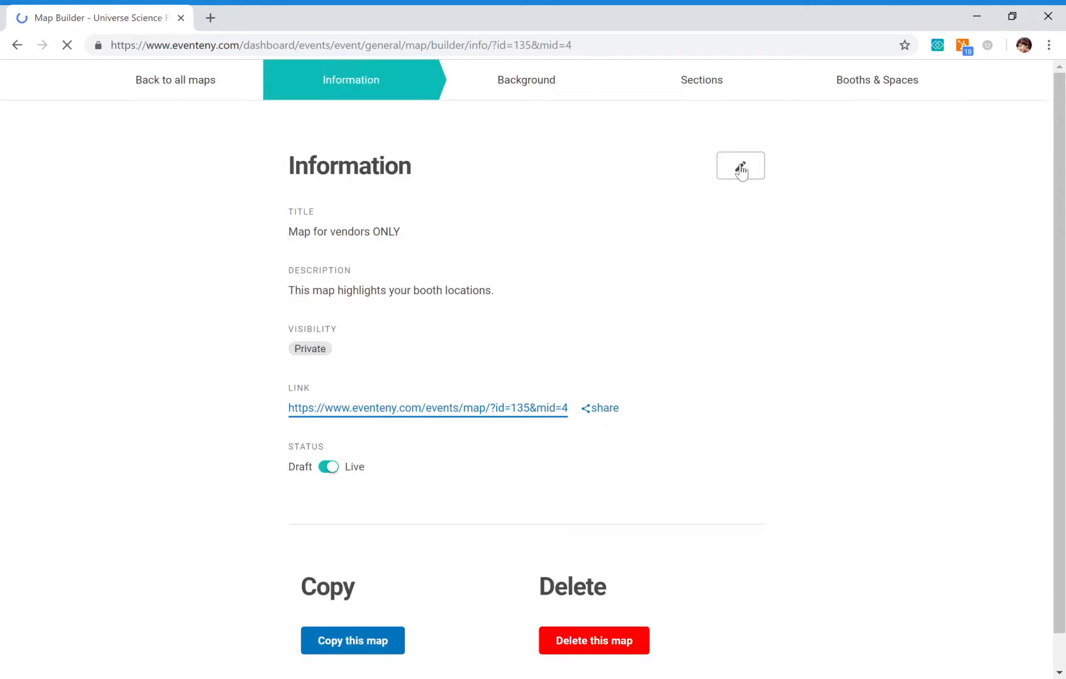
{"action": "scroll", "coordinate": [683, 150], "scroll_direction": "down", "scroll_amount": 1}
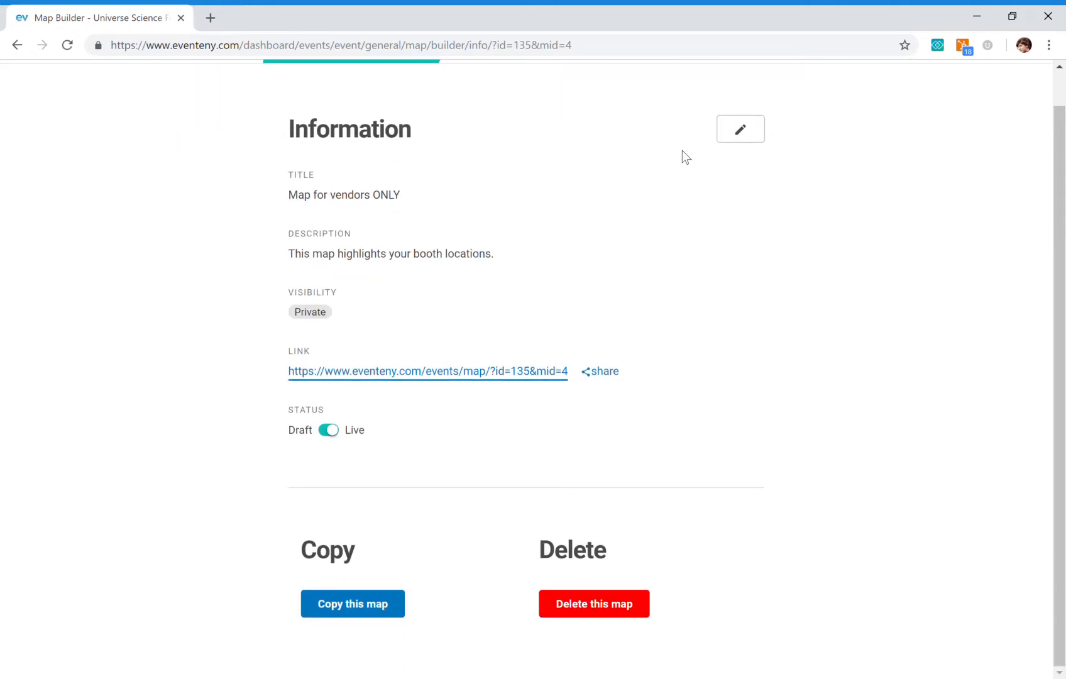
Open the background settings of the "Map for vendors ONLY" map for editing.
{"action": "scroll", "coordinate": [682, 149], "scroll_direction": "up", "scroll_amount": 1}
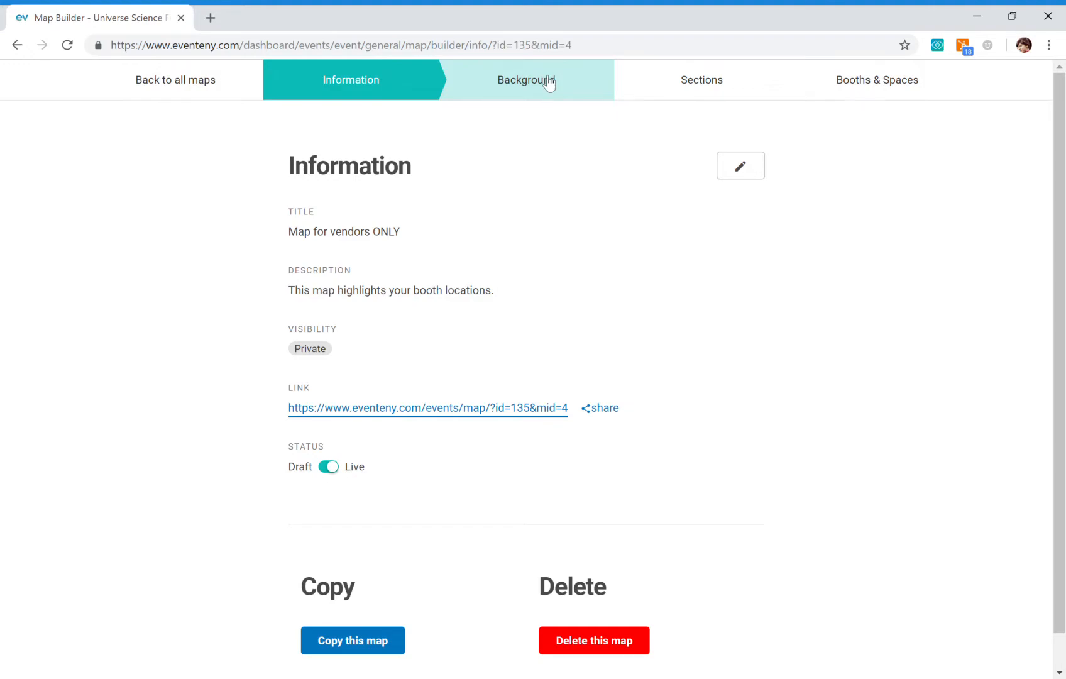
{"action": "left_click", "coordinate": [525, 100]}
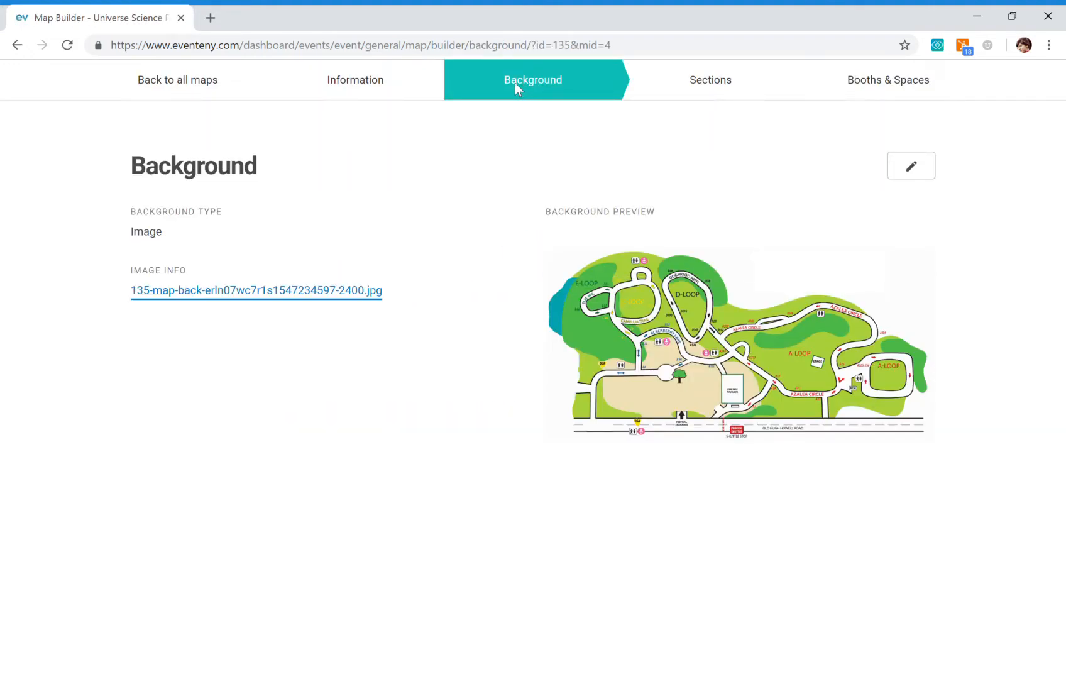
{"action": "left_click", "coordinate": [909, 181]}
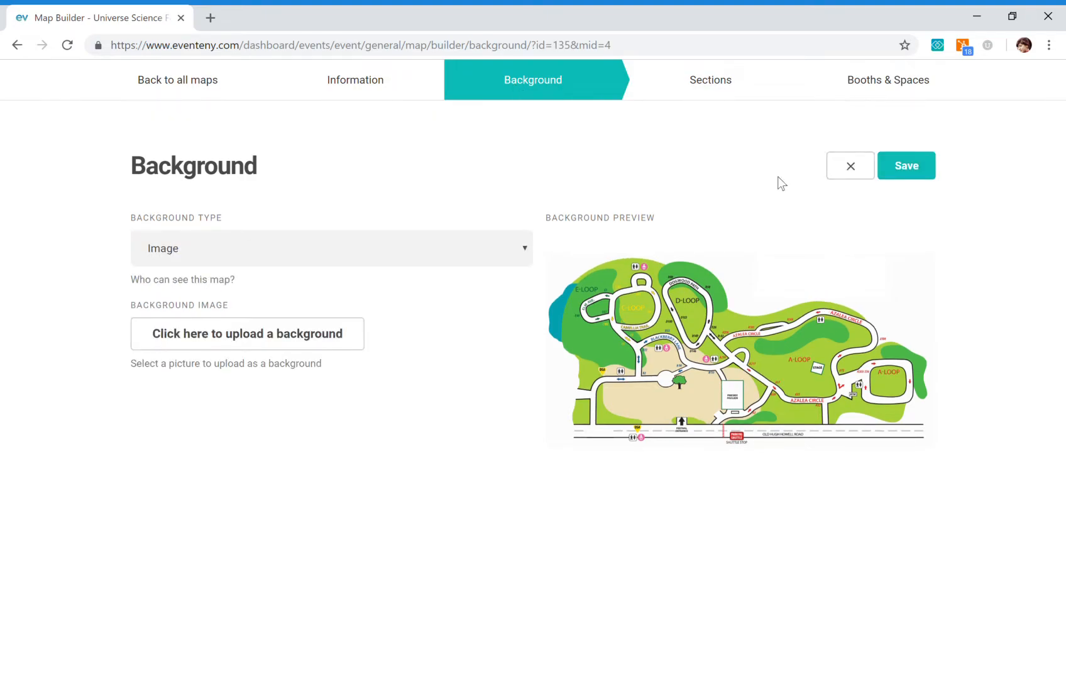
Try the Blank background type for the map, and set the background type to Google Map.
{"action": "left_click", "coordinate": [250, 246]}
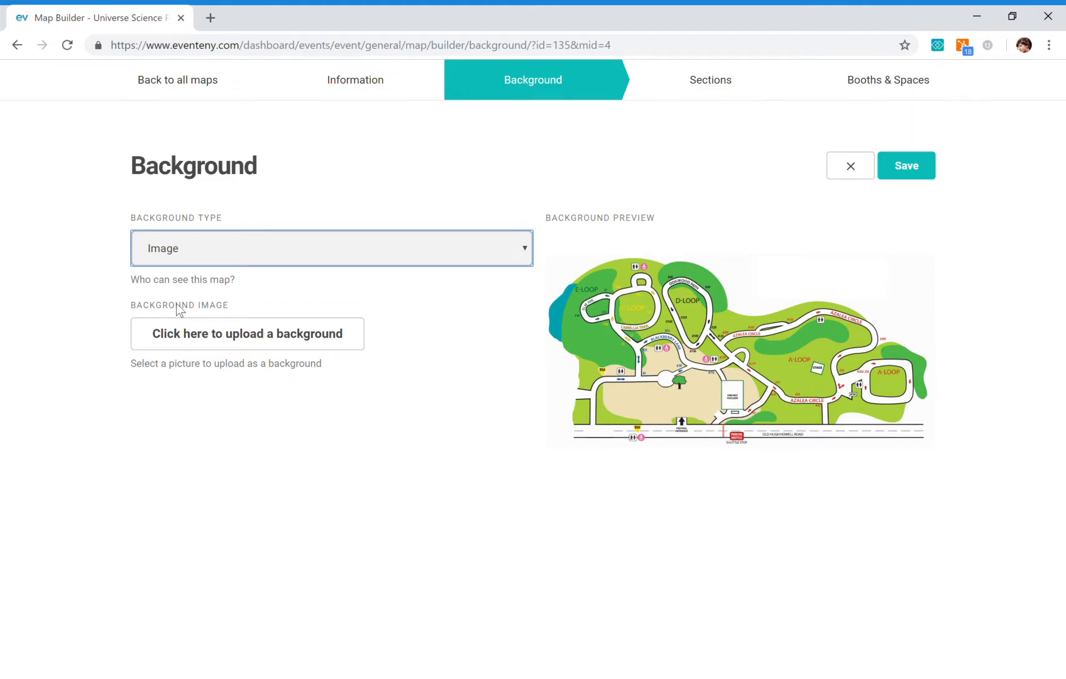
{"action": "left_click", "coordinate": [195, 287]}
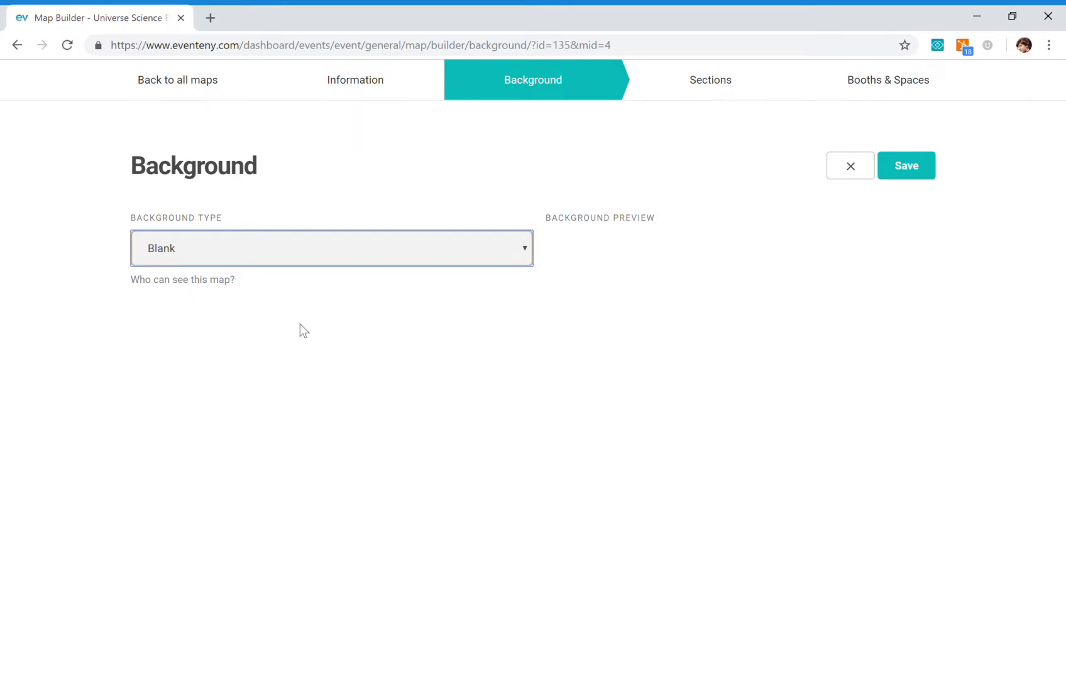
{"action": "key", "text": "Down"}
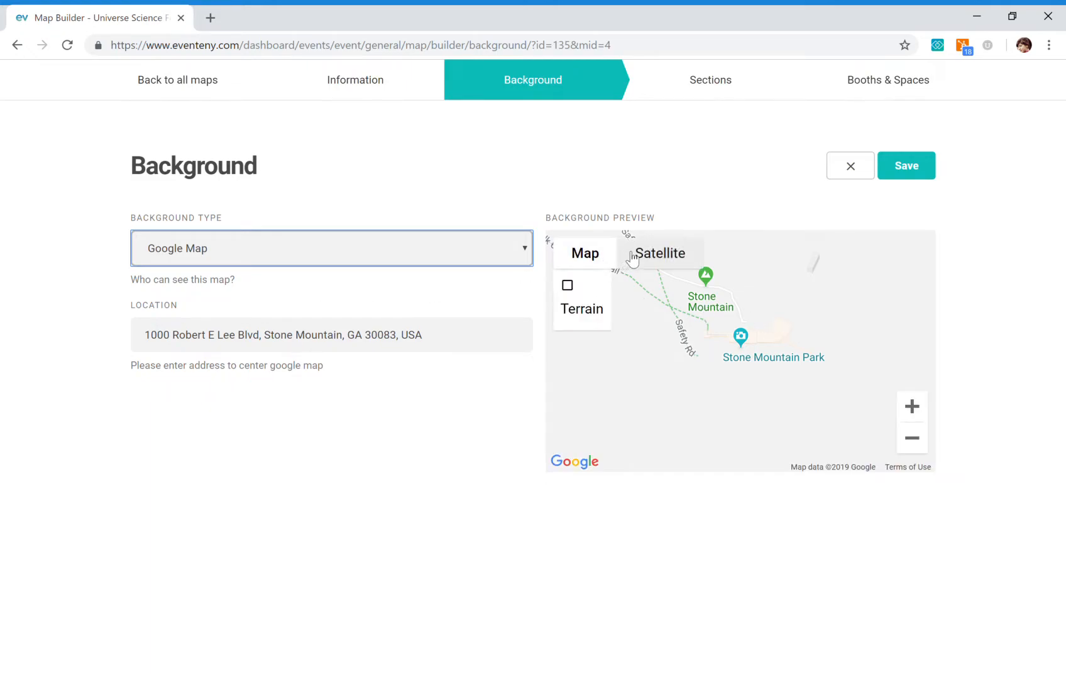
Frame the Google Map background preview closely around Stone Mountain Park, Summit Snacks and the restrooms.
{"action": "left_click", "coordinate": [912, 407]}
{"action": "left_click", "coordinate": [913, 408]}
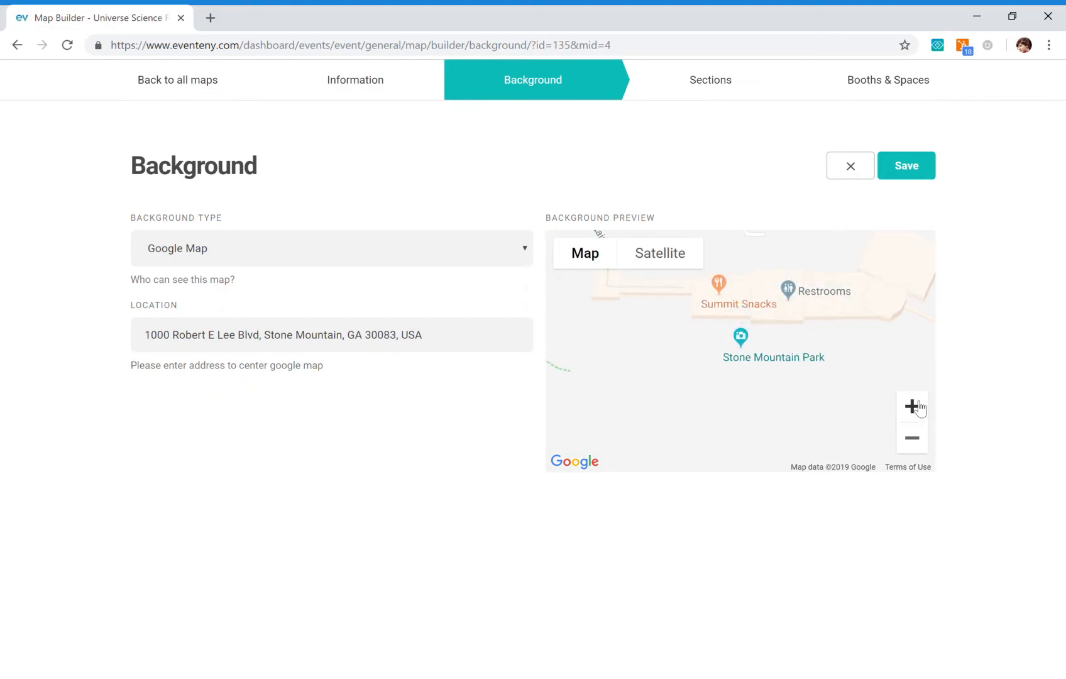
{"action": "left_click", "coordinate": [918, 406]}
{"action": "left_click_drag", "start_coordinate": [862, 369], "coordinate": [712, 410]}
{"action": "left_click", "coordinate": [916, 442]}
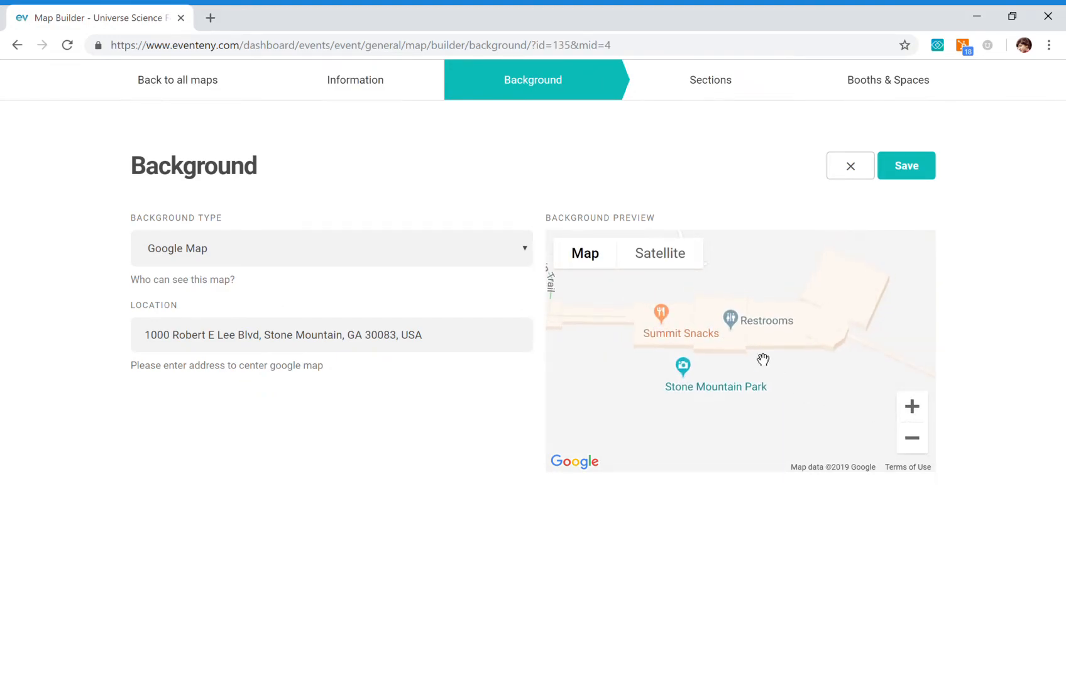
Check the location address that centres the Google Map, and save the background settings.
{"action": "left_click", "coordinate": [288, 345]}
{"action": "left_click_drag", "start_coordinate": [473, 343], "coordinate": [112, 305]}
{"action": "left_click", "coordinate": [112, 304]}
{"action": "left_click", "coordinate": [902, 171]}
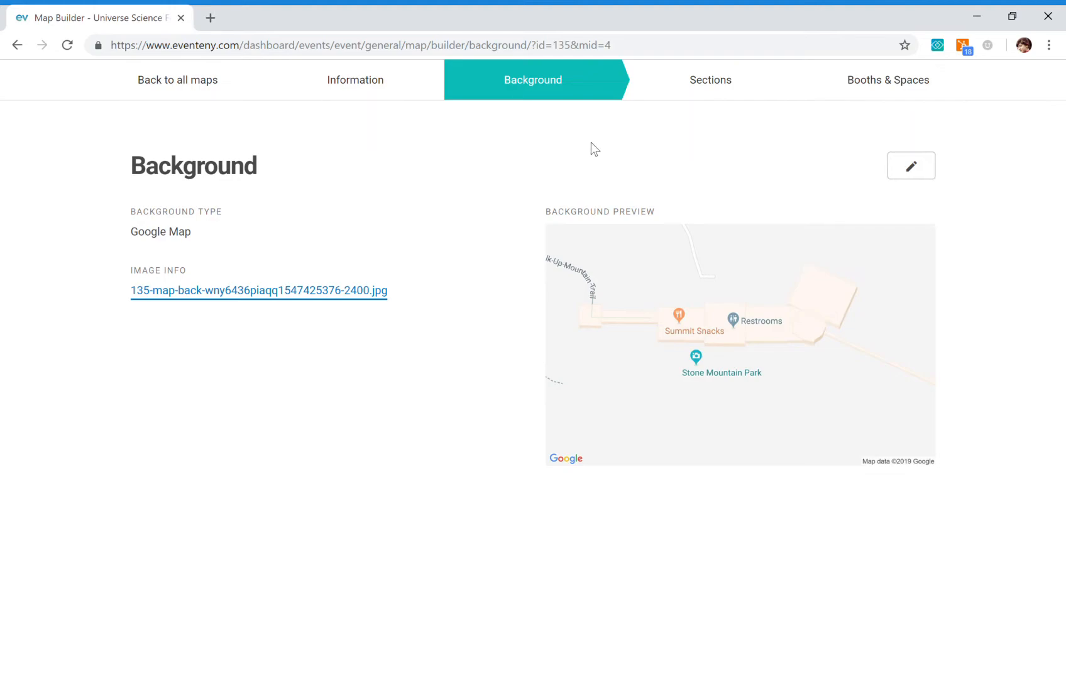
Add a new section to the map and place it just below the Stone Mountain Park label.
{"action": "left_click", "coordinate": [668, 92]}
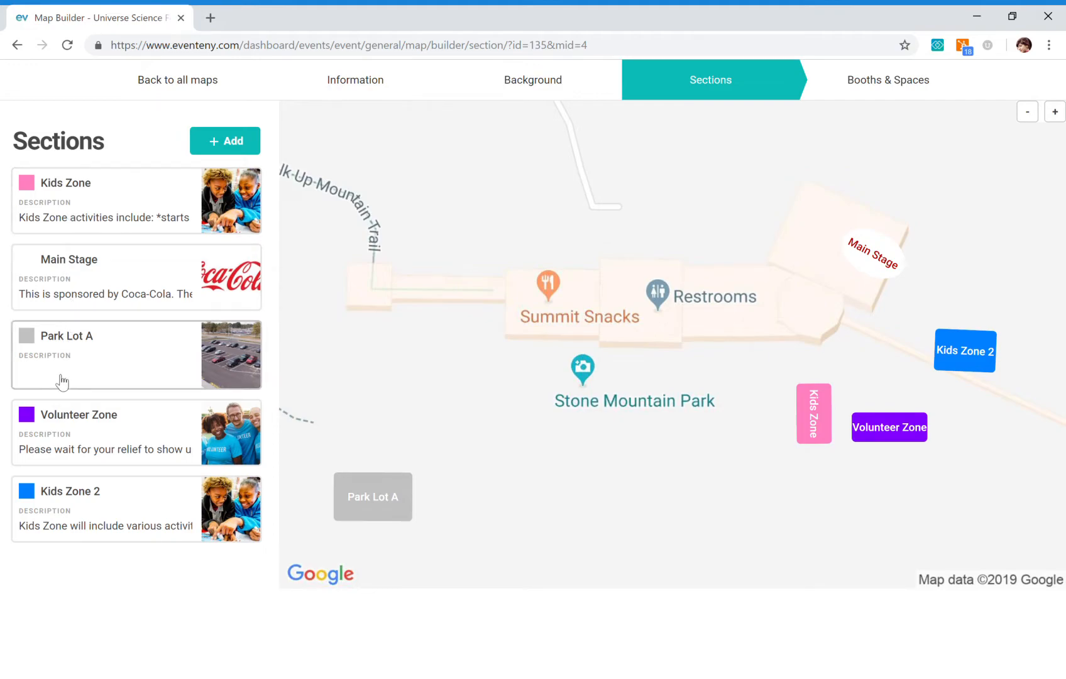
{"action": "left_click", "coordinate": [221, 157]}
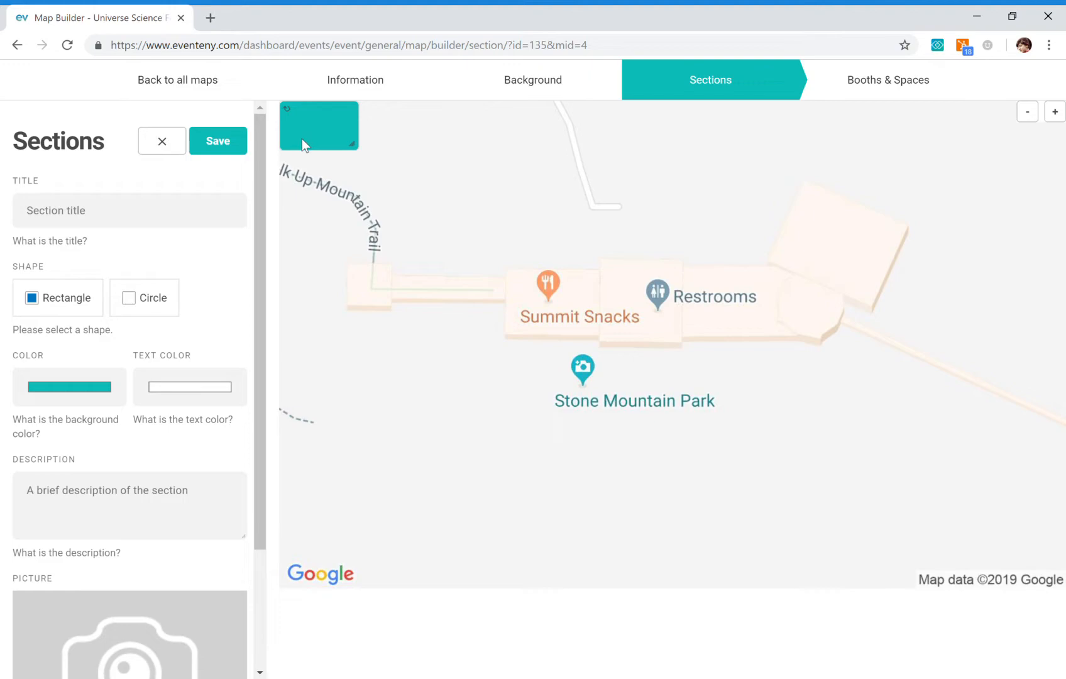
{"action": "left_click_drag", "start_coordinate": [314, 154], "coordinate": [617, 459]}
Title the new section "Volunteer Zone 2" and give it a rectangle shape with a dark teal background color.
{"action": "left_click", "coordinate": [105, 221]}
{"action": "type", "text": "Volunteer Zone 2"}
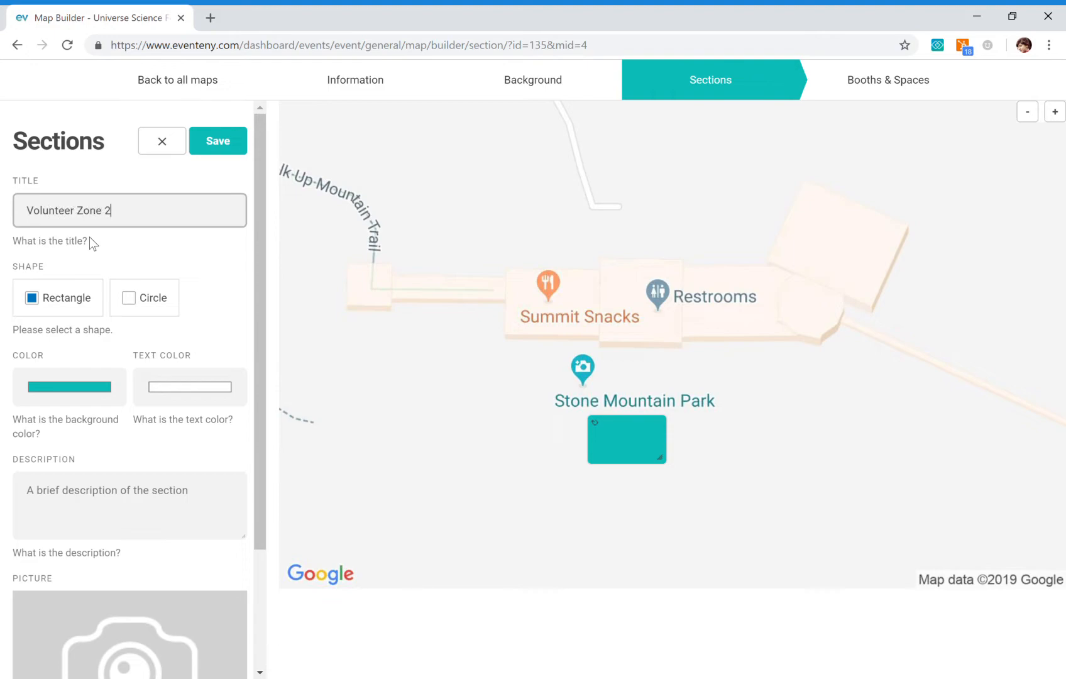
{"action": "left_click", "coordinate": [126, 299]}
{"action": "left_click", "coordinate": [49, 302]}
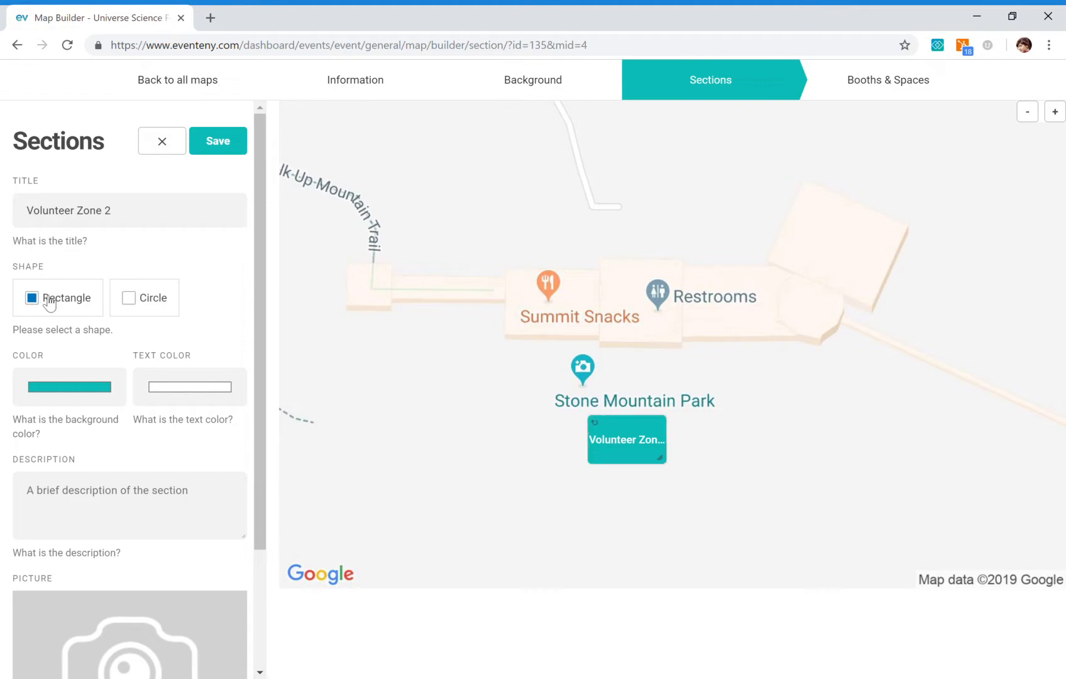
{"action": "left_click", "coordinate": [59, 394]}
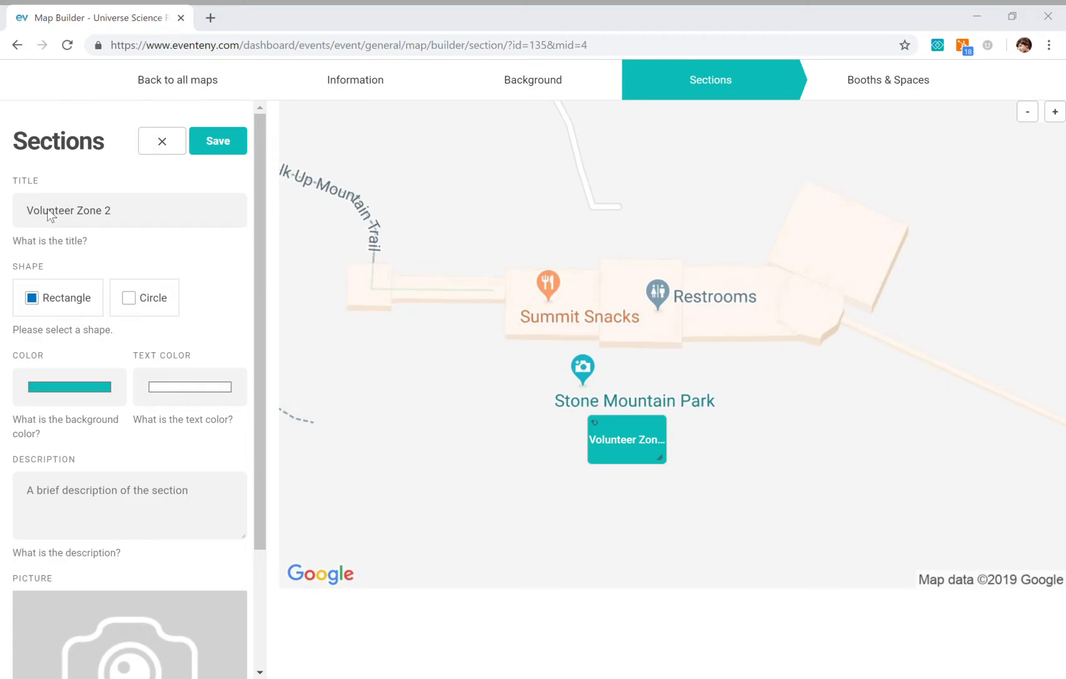
{"action": "left_click", "coordinate": [35, 235]}
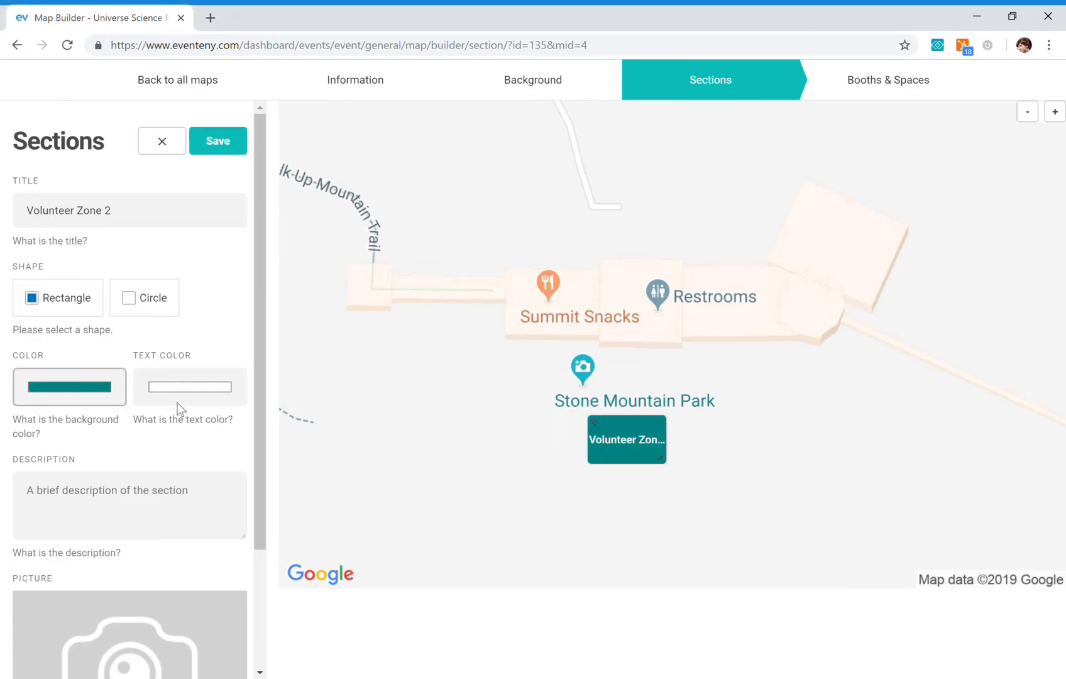
Describe the section as "Volunteer Zone for check in and check out only." and upload a picture for it.
{"action": "scroll", "coordinate": [134, 434], "scroll_direction": "down", "scroll_amount": 3}
{"action": "left_click", "coordinate": [120, 362]}
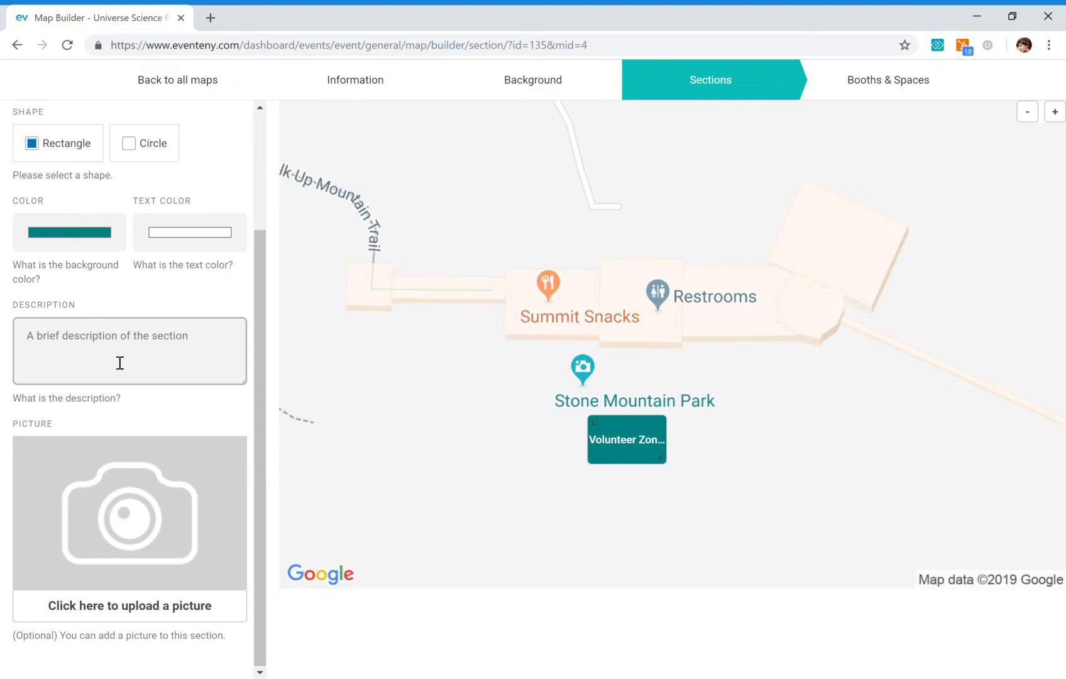
{"action": "type", "text": "Volu"}
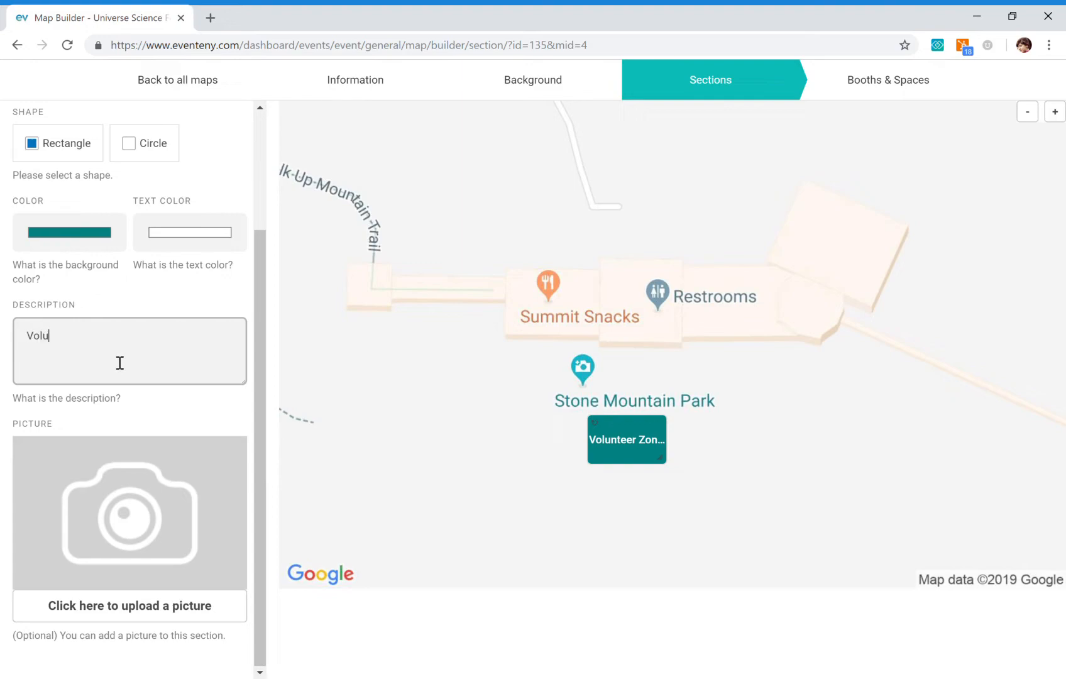
{"action": "type", "text": "nteer Zone for check in "}
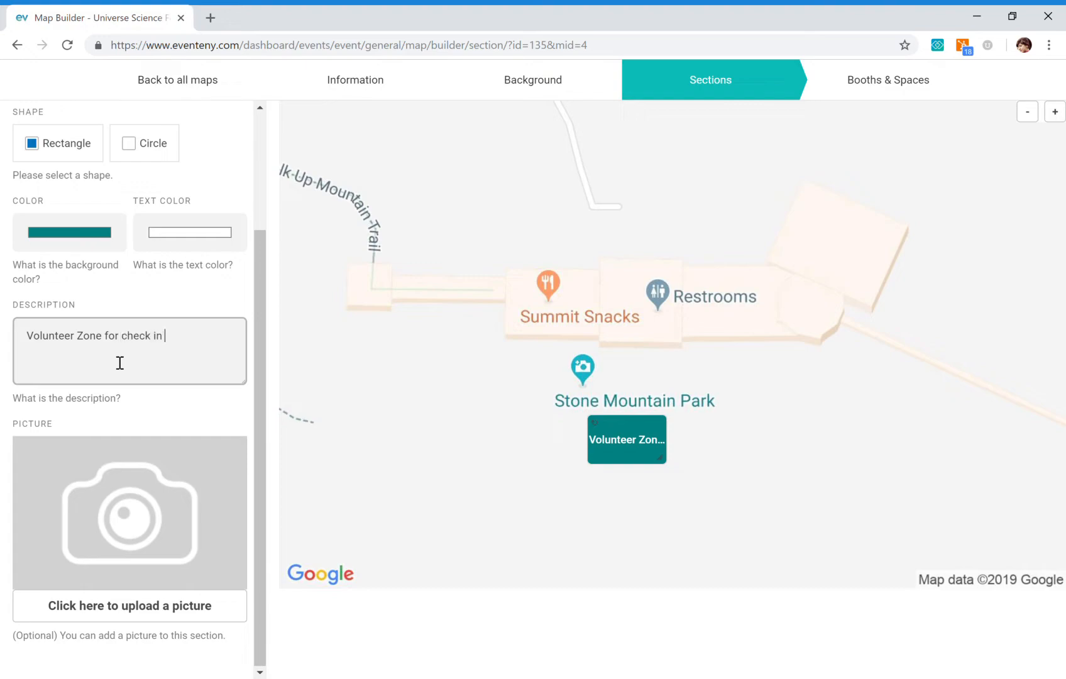
{"action": "type", "text": "and check out only."}
{"action": "left_click", "coordinate": [183, 525]}
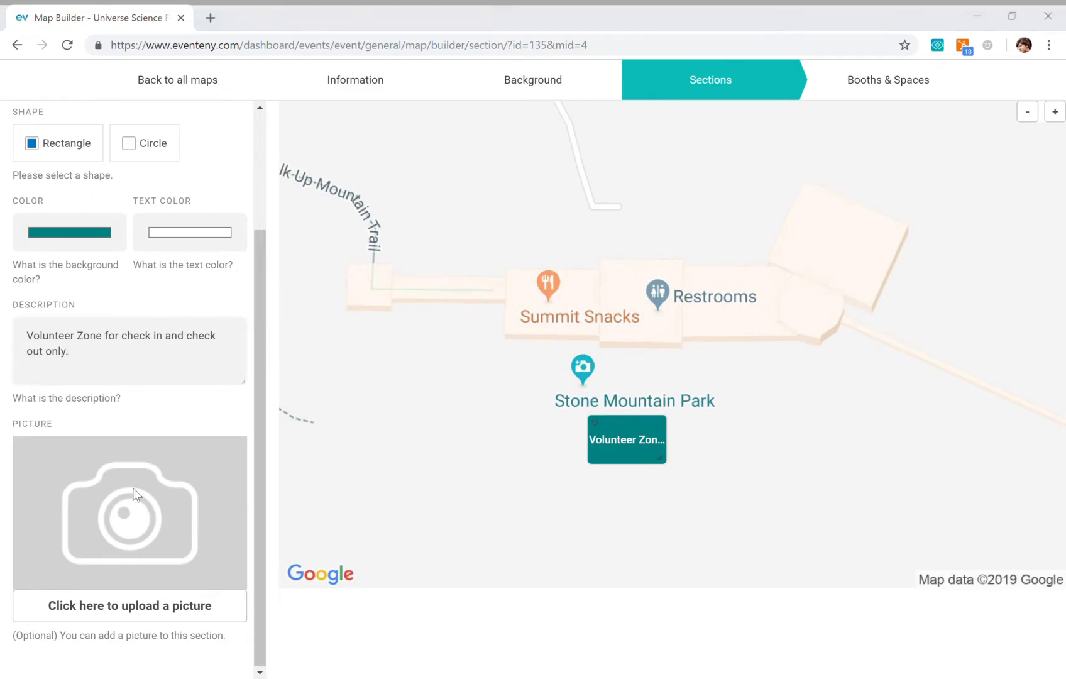
{"action": "double_click", "coordinate": [276, 139]}
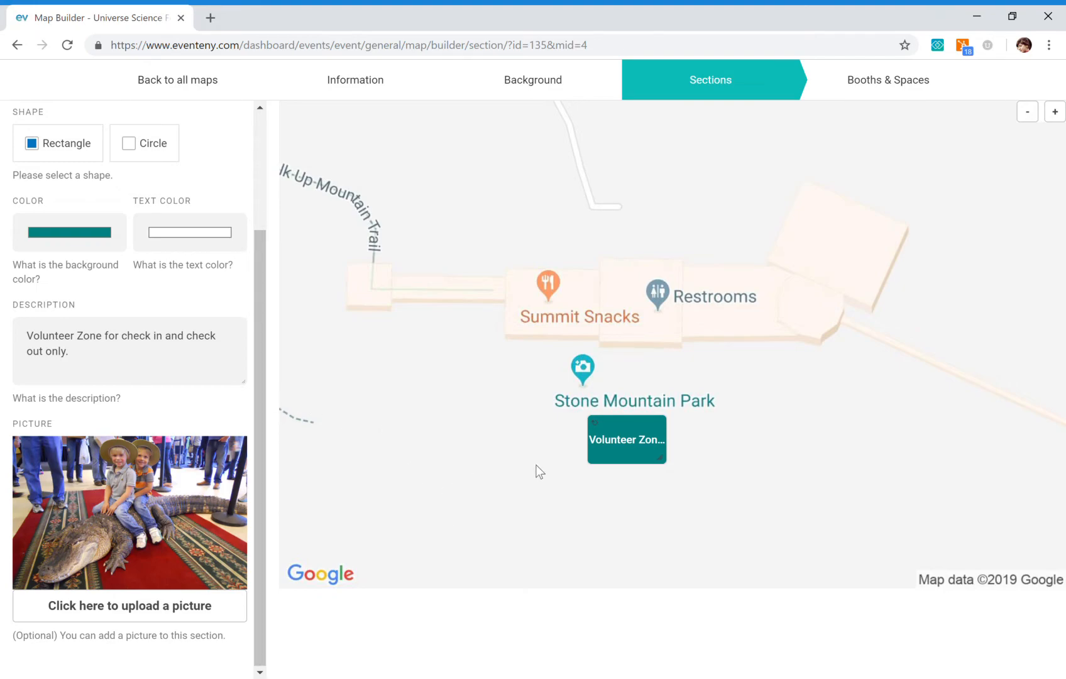
Widen the Volunteer Zone 2 section, rotate it upright just below the Stone Mountain Park label, and save it.
{"action": "left_click_drag", "start_coordinate": [671, 468], "coordinate": [698, 470]}
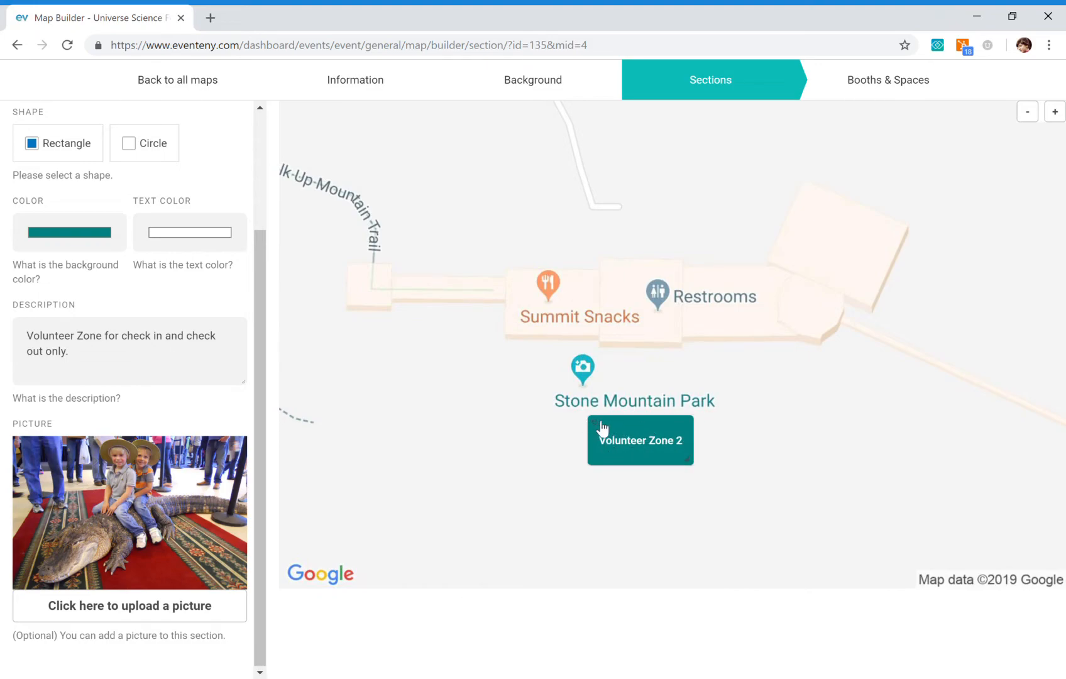
{"action": "left_click_drag", "start_coordinate": [600, 430], "coordinate": [623, 413]}
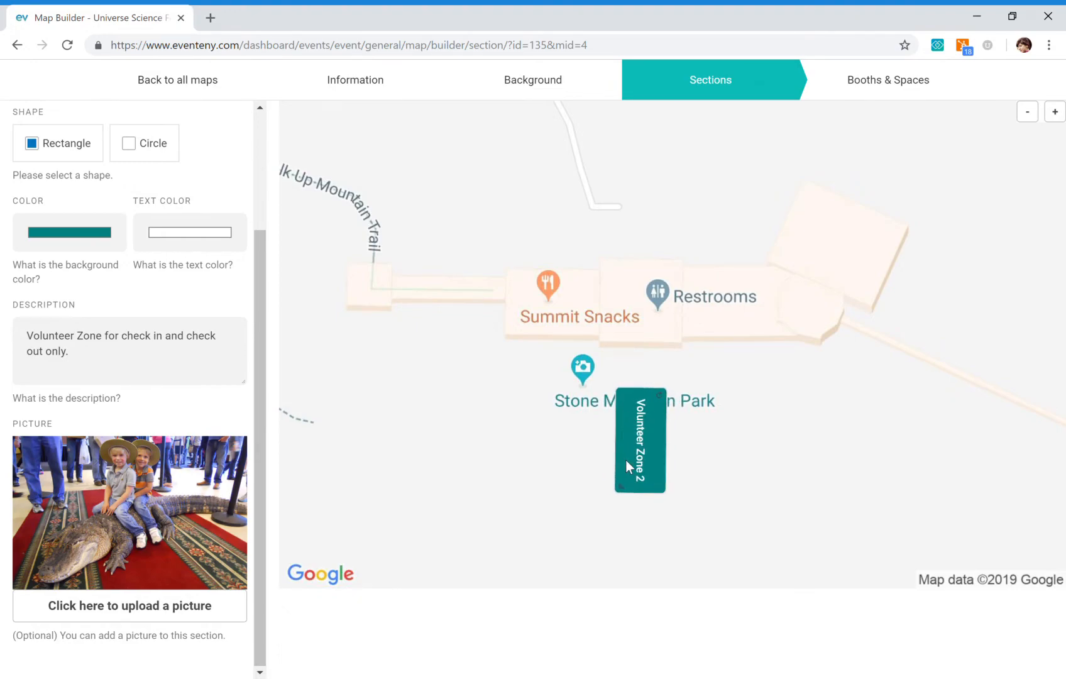
{"action": "left_click_drag", "start_coordinate": [626, 459], "coordinate": [626, 496]}
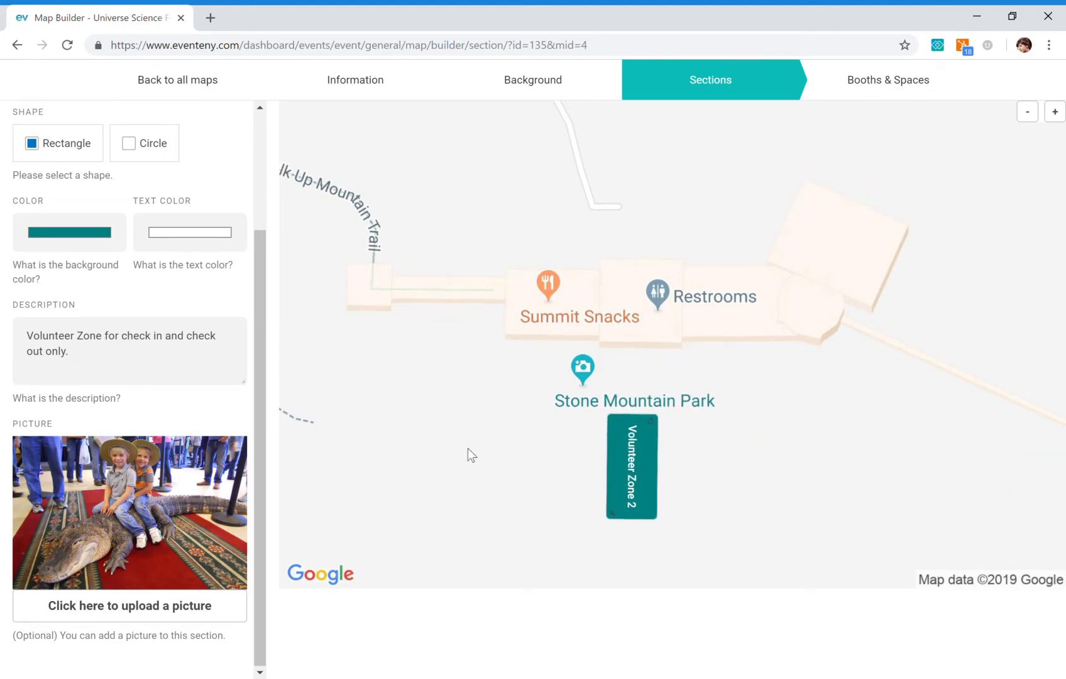
{"action": "scroll", "coordinate": [152, 216], "scroll_direction": "up", "scroll_amount": 3}
{"action": "left_click", "coordinate": [232, 153]}
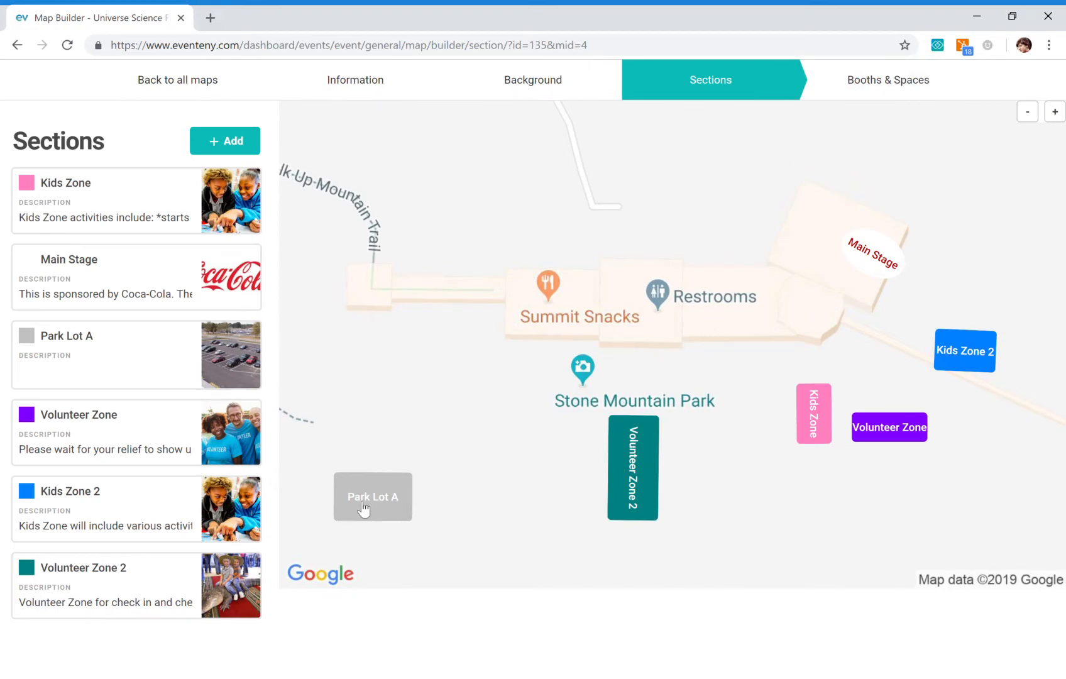
Open the map's booths and spaces and examine the booth list and the row of numbered booths up close.
{"action": "left_click", "coordinate": [865, 97]}
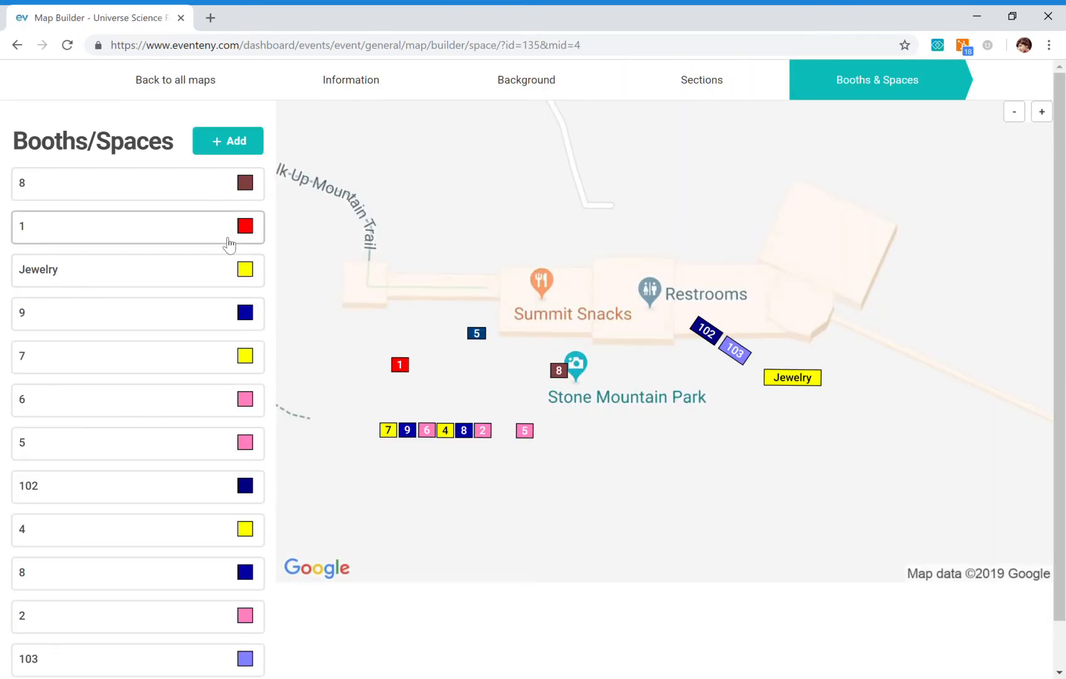
{"action": "scroll", "coordinate": [229, 252], "scroll_direction": "down", "scroll_amount": 1}
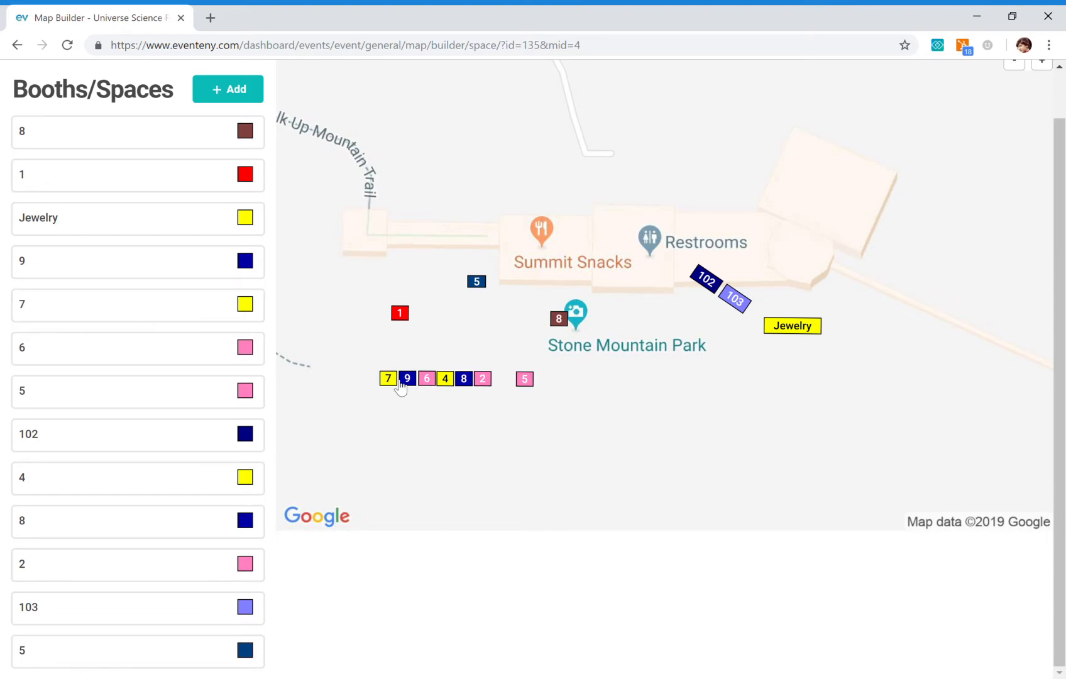
{"action": "scroll", "coordinate": [852, 247], "scroll_direction": "up", "scroll_amount": 1}
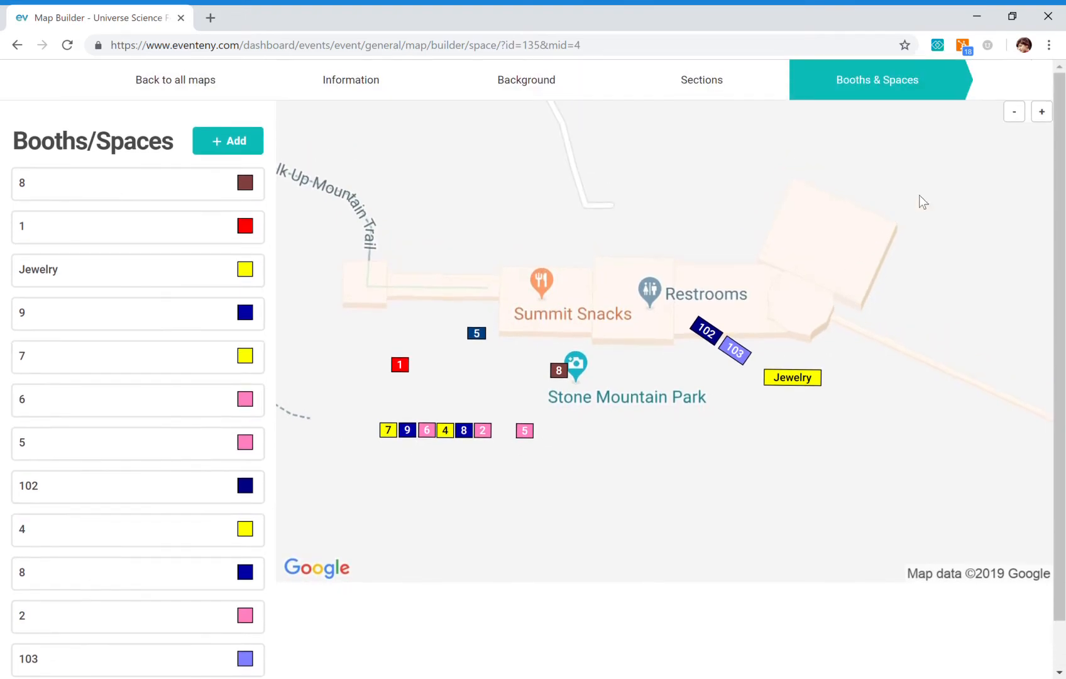
{"action": "left_click", "coordinate": [1042, 113]}
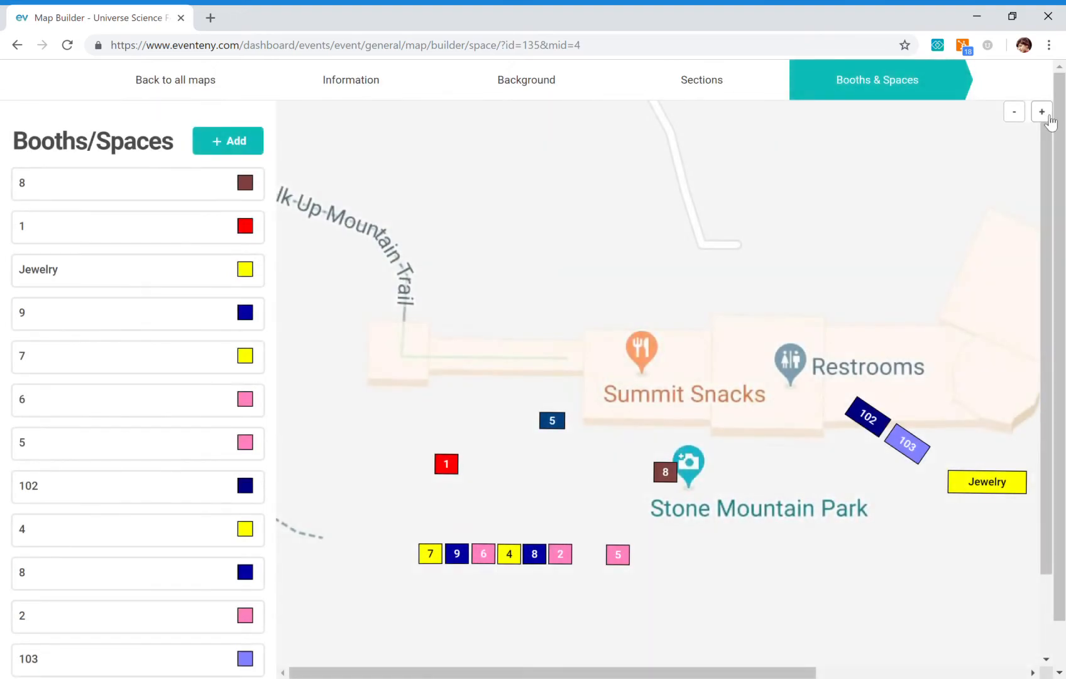
{"action": "left_click", "coordinate": [1042, 113]}
{"action": "scroll", "coordinate": [785, 321], "scroll_direction": "down", "scroll_amount": 1}
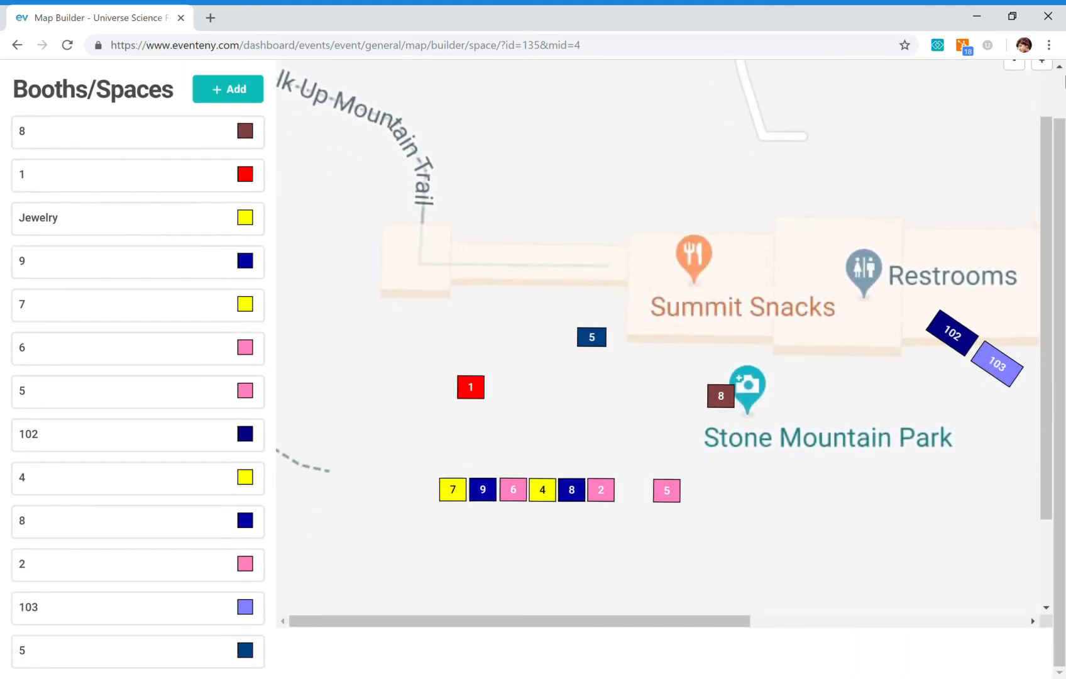
{"action": "left_click", "coordinate": [1049, 67]}
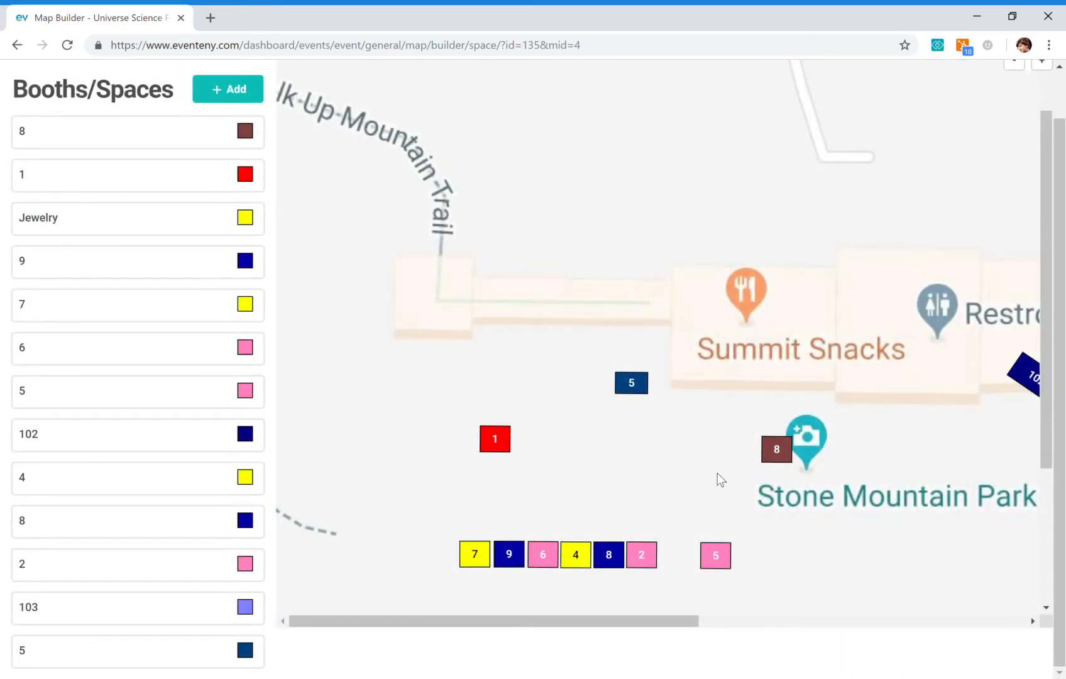
{"action": "scroll", "coordinate": [688, 310], "scroll_direction": "down", "scroll_amount": 3}
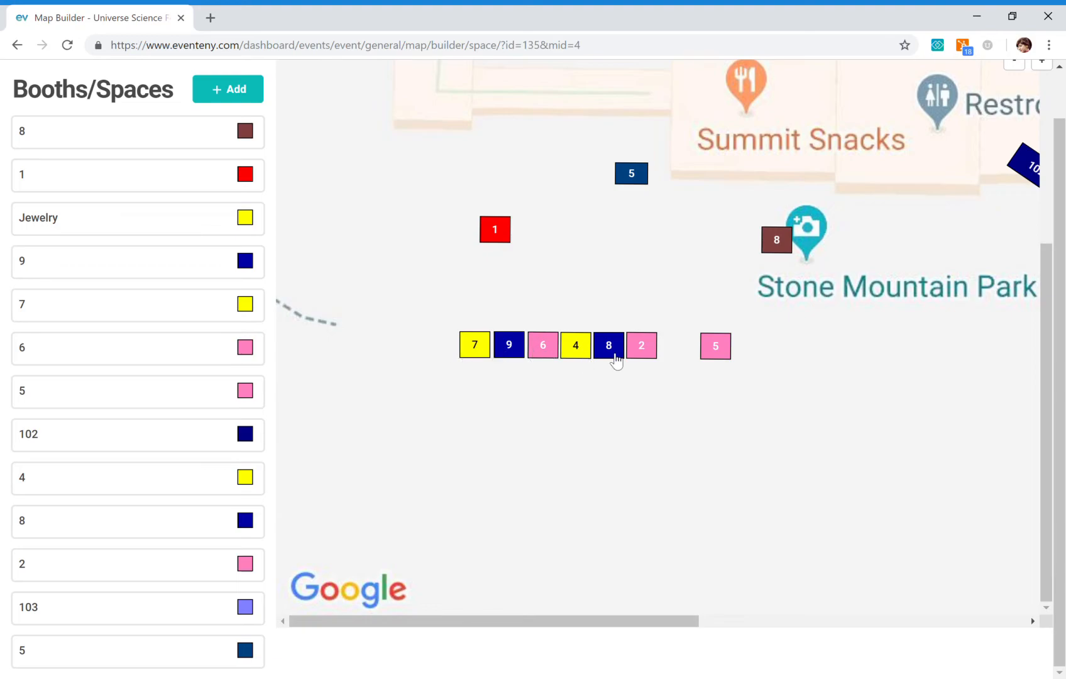
Duplicate the pink booth 5 beside the booth row and title the copy 9.
{"action": "left_click", "coordinate": [718, 350]}
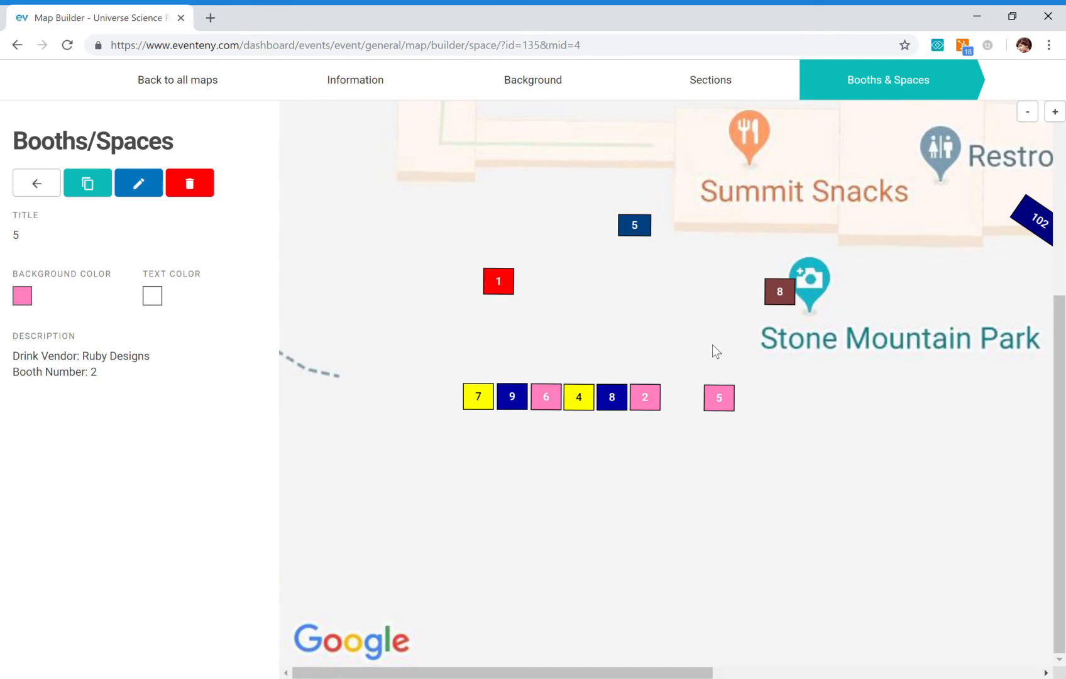
{"action": "left_click", "coordinate": [88, 184]}
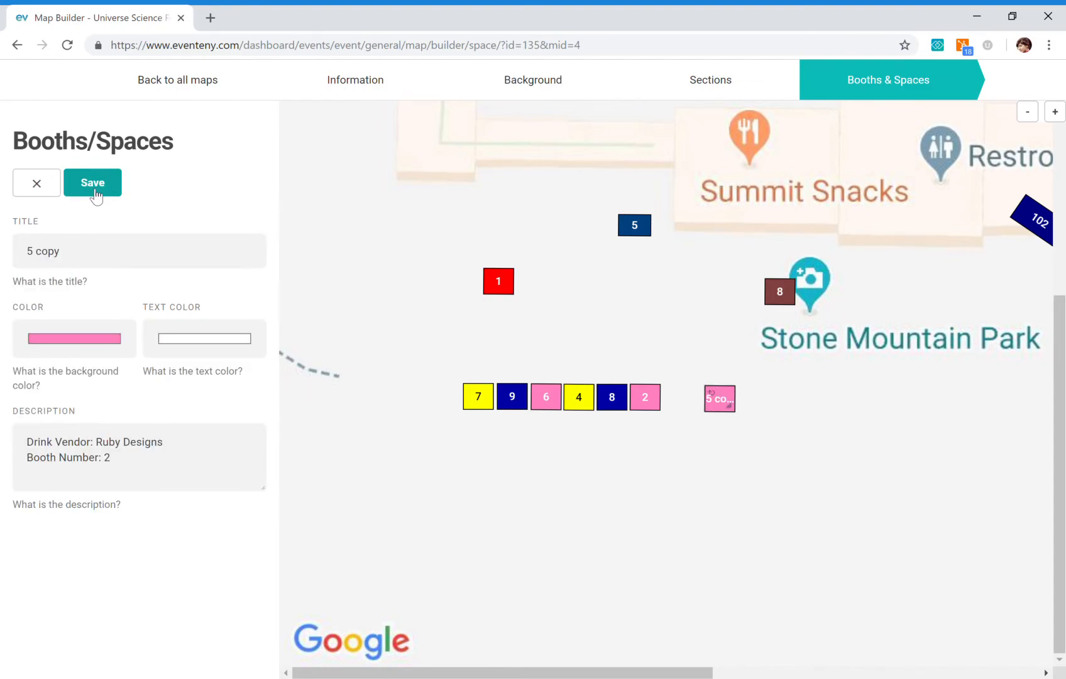
{"action": "left_click_drag", "start_coordinate": [93, 255], "coordinate": [5, 247]}
{"action": "type", "text": "2"}
{"action": "key", "text": "BackSpace"}
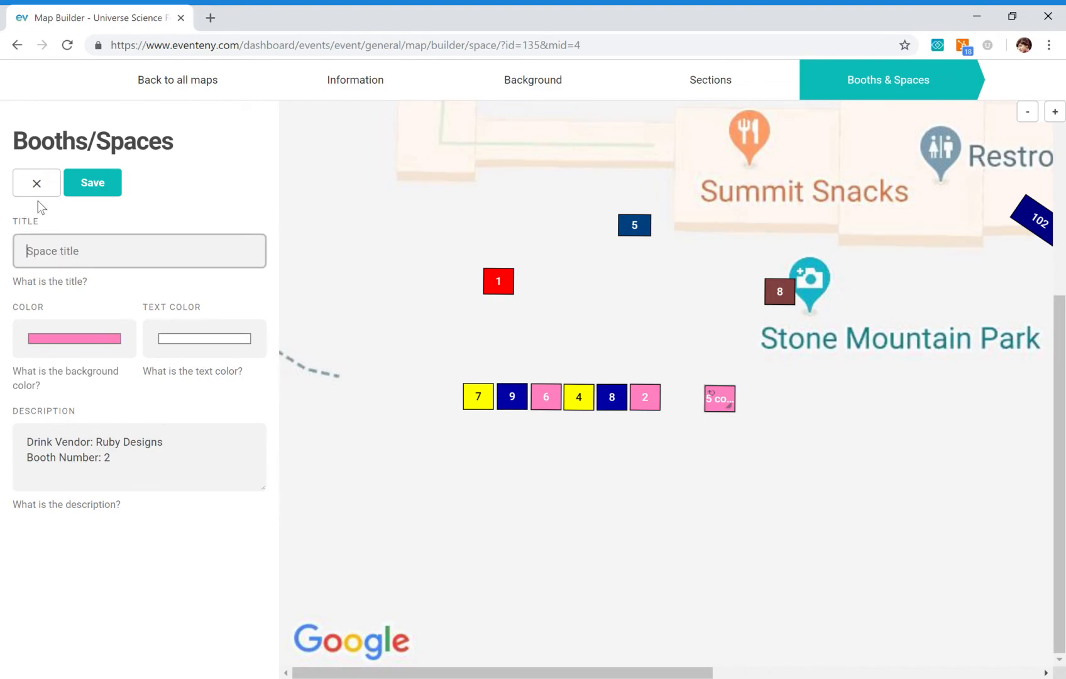
{"action": "type", "text": "0"}
{"action": "key", "text": "BackSpace"}
{"action": "type", "text": "9"}
Color the copied booth 9 gray, move it above the booth row near booth 1, and save it.
{"action": "left_click", "coordinate": [3, 522]}
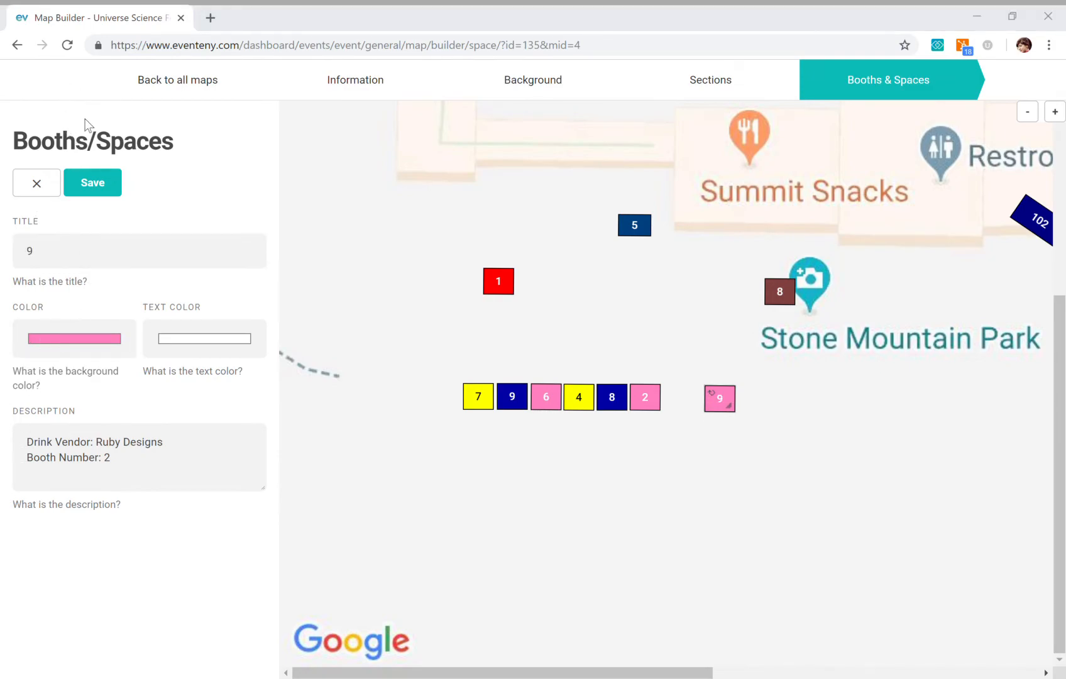
{"action": "left_click", "coordinate": [20, 234]}
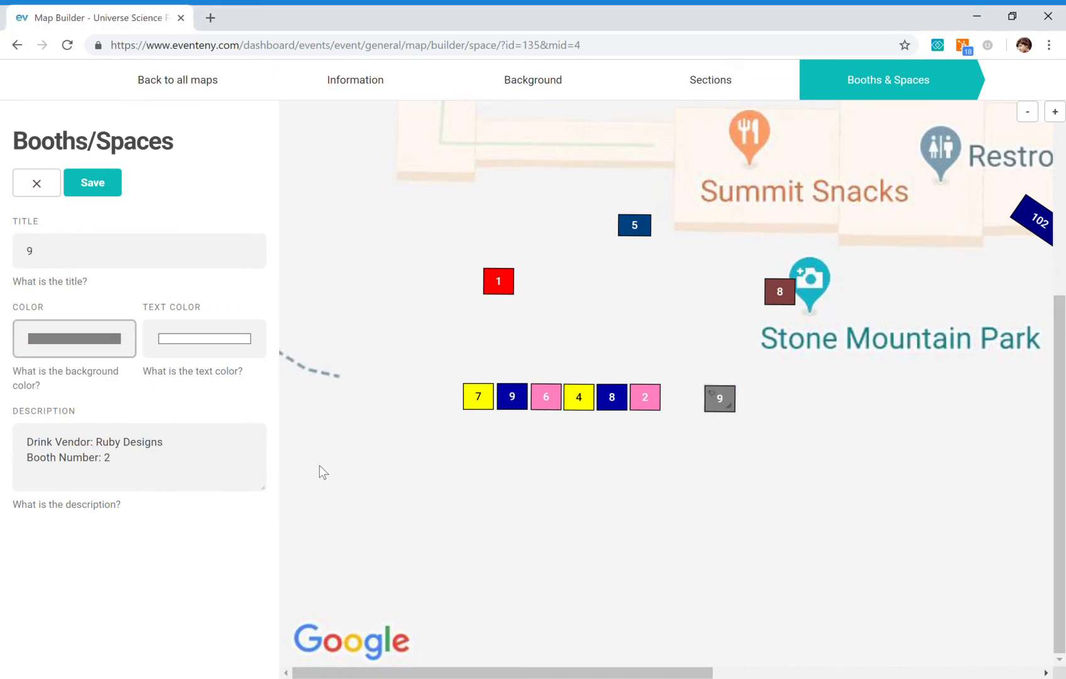
{"action": "left_click_drag", "start_coordinate": [715, 410], "coordinate": [564, 350]}
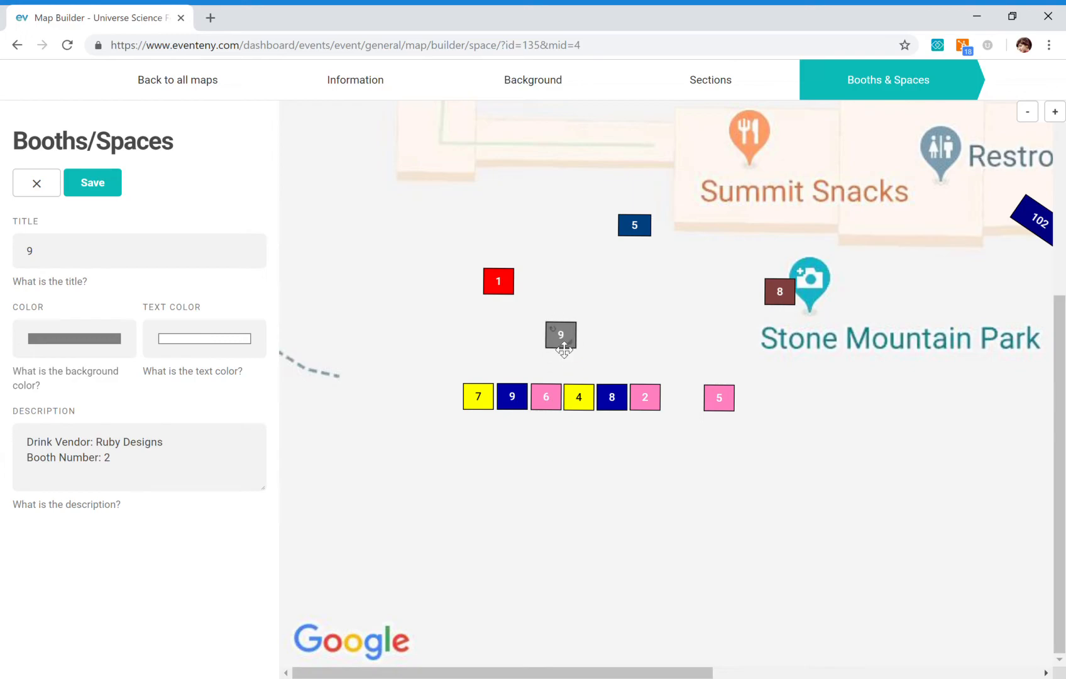
{"action": "left_click", "coordinate": [109, 189]}
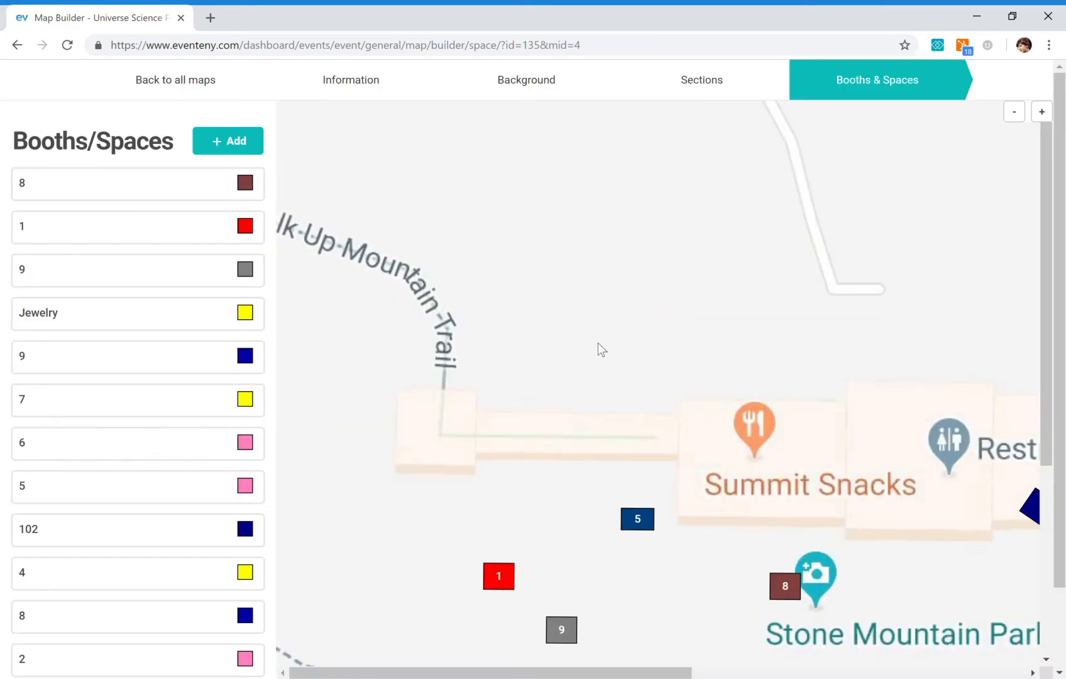
Return to the list of all maps, open the public page of Map for vendors ONLY, and select its web address.
{"action": "left_click", "coordinate": [1014, 113]}
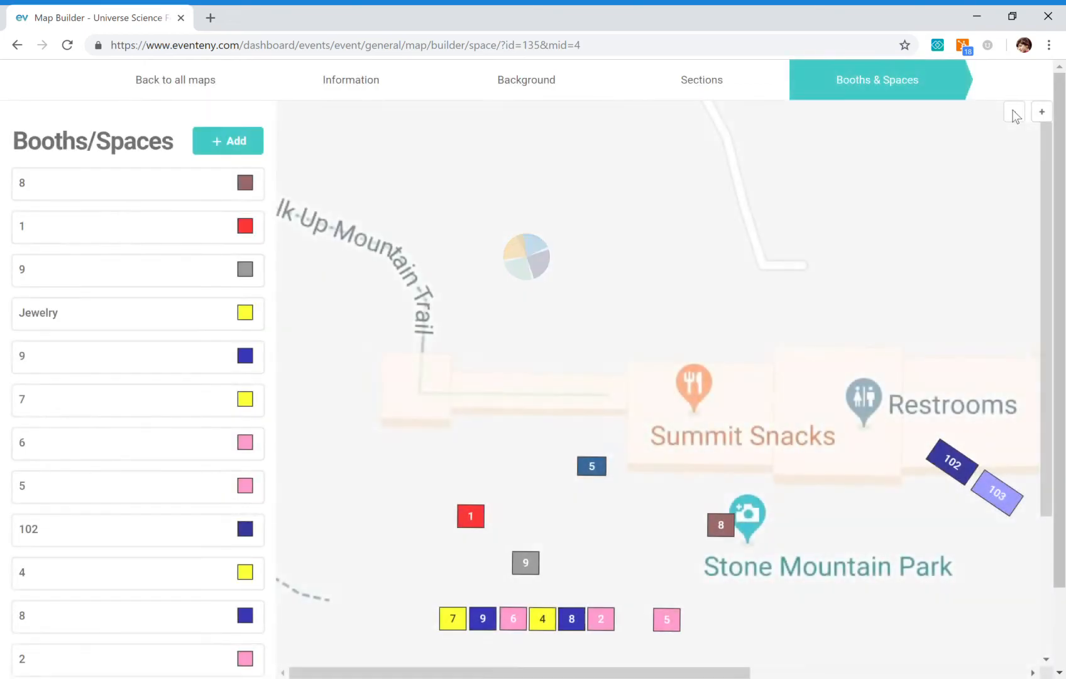
{"action": "left_click", "coordinate": [1016, 113]}
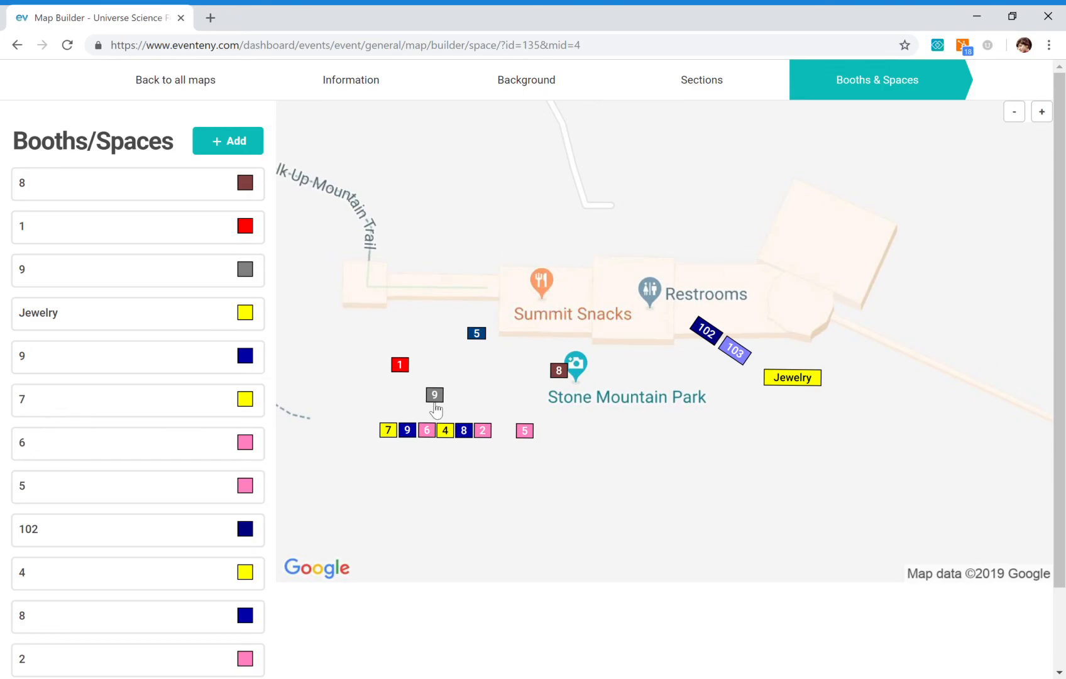
{"action": "left_click", "coordinate": [177, 76]}
{"action": "scroll", "coordinate": [189, 98], "scroll_direction": "down", "scroll_amount": 3}
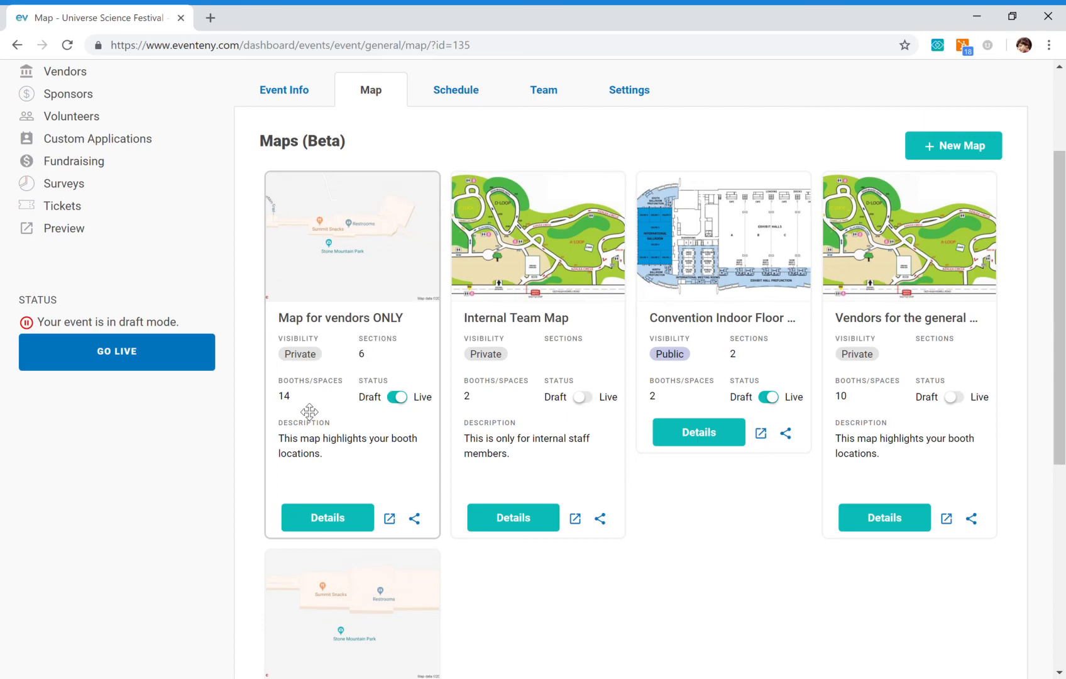
{"action": "left_click", "coordinate": [389, 519]}
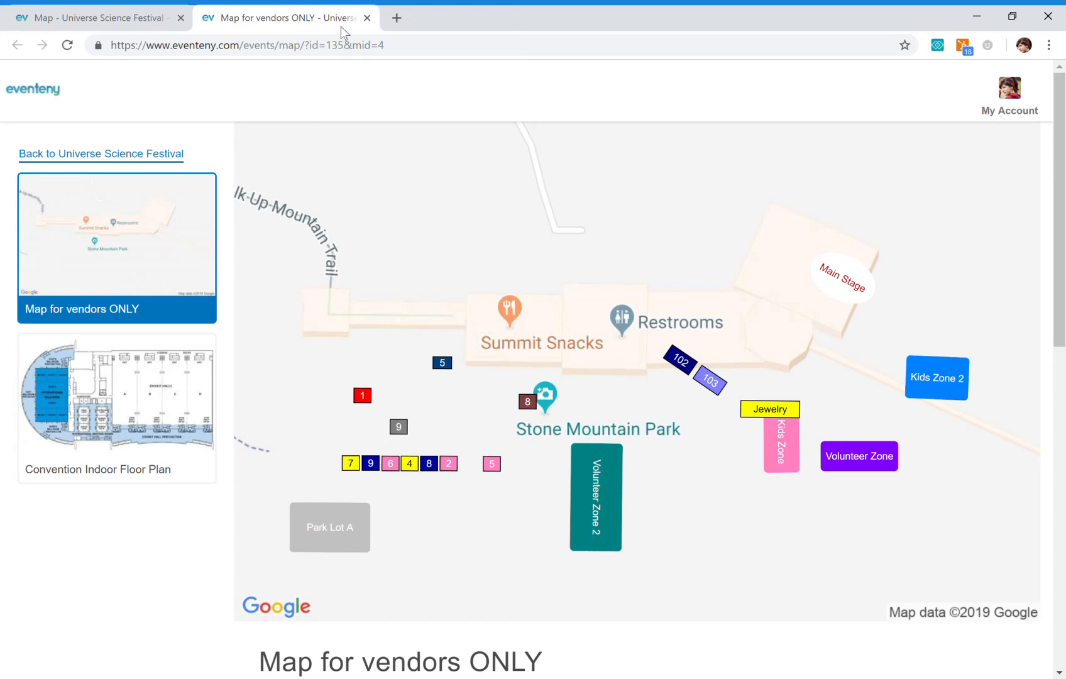
{"action": "left_click", "coordinate": [336, 49]}
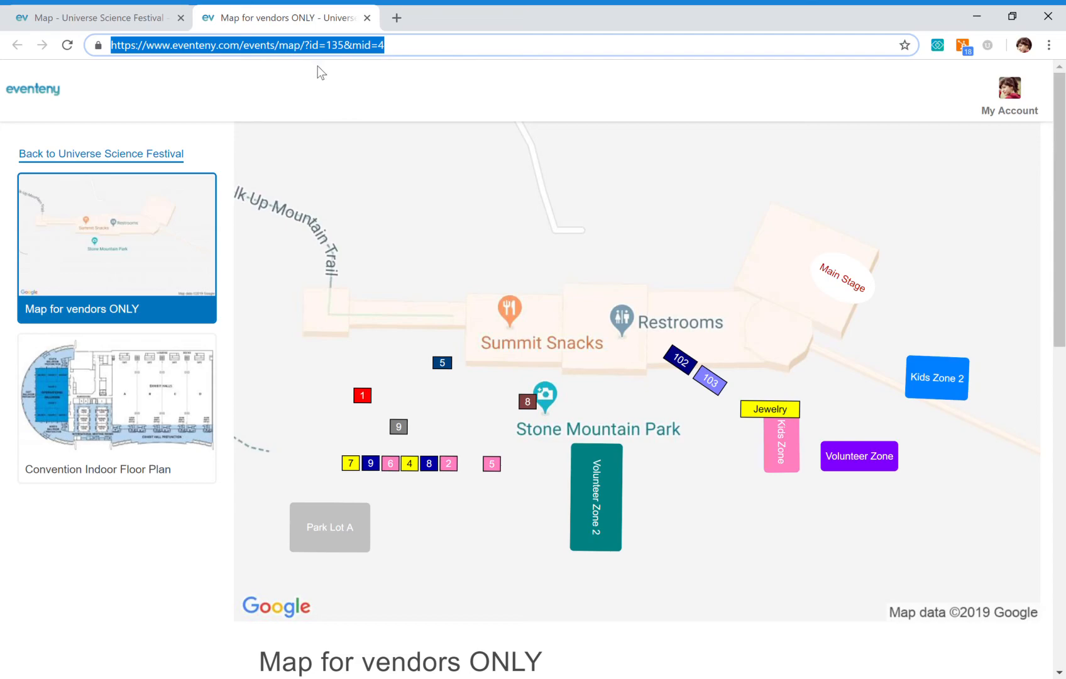
View the details of the Volunteer Zone 2 and Kids Zone sections on the public map, closing each after reading.
{"action": "scroll", "coordinate": [305, 251], "scroll_direction": "down", "scroll_amount": 6}
{"action": "scroll", "coordinate": [329, 282], "scroll_direction": "up", "scroll_amount": 5}
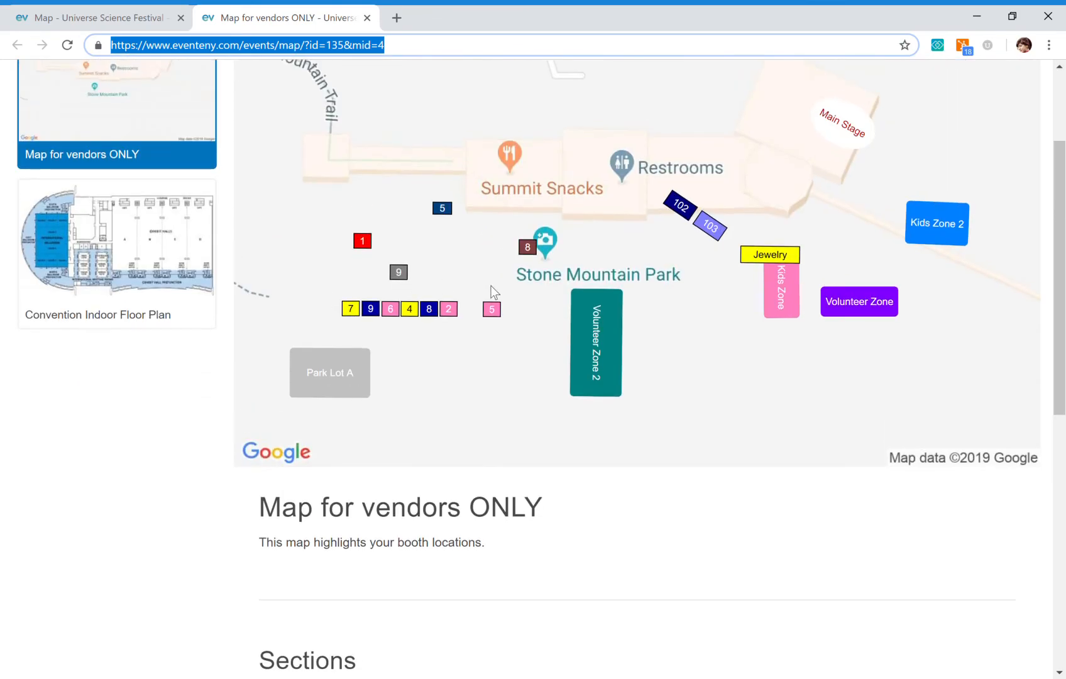
{"action": "left_click", "coordinate": [616, 418]}
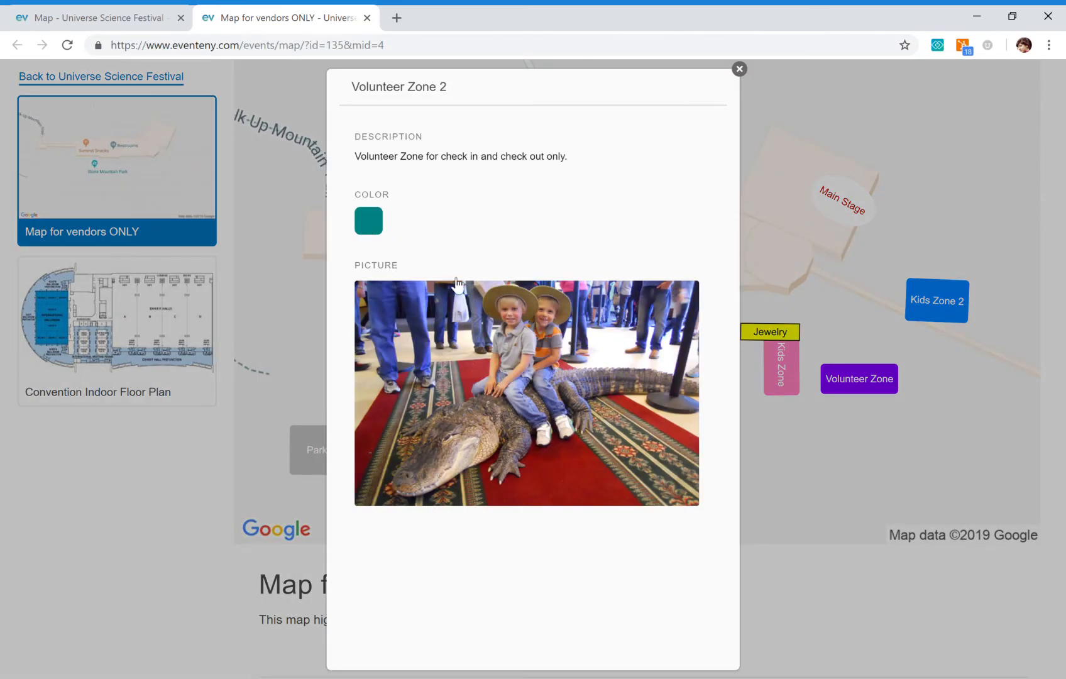
{"action": "left_click", "coordinate": [739, 69]}
{"action": "left_click", "coordinate": [778, 381]}
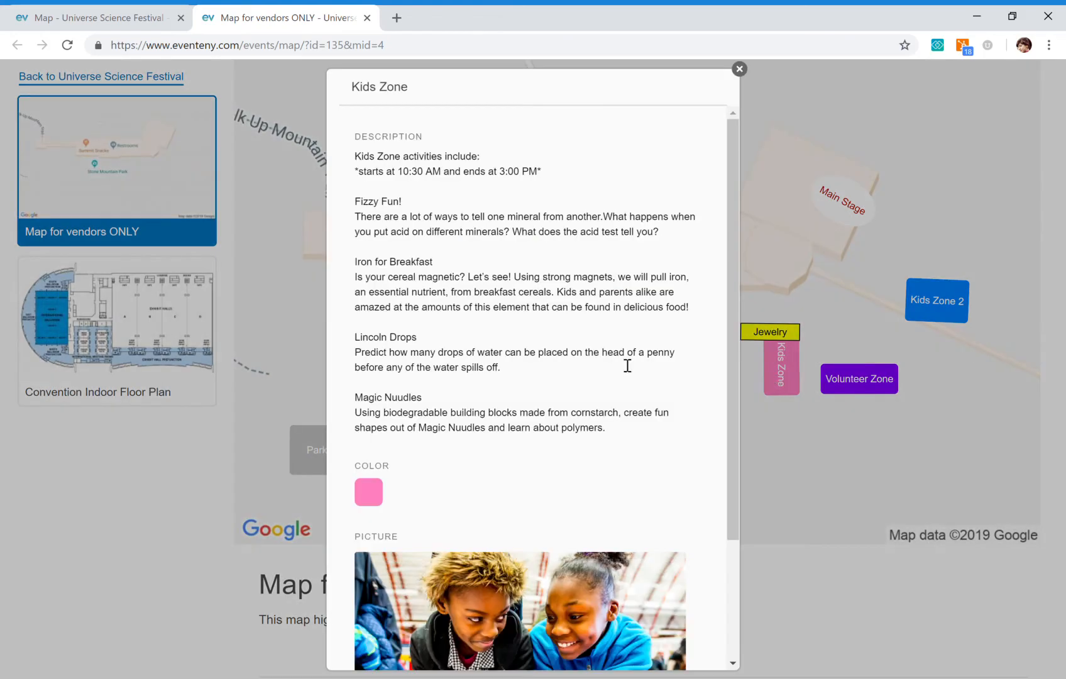
{"action": "left_click_drag", "start_coordinate": [356, 202], "coordinate": [591, 419]}
{"action": "left_click", "coordinate": [590, 441]}
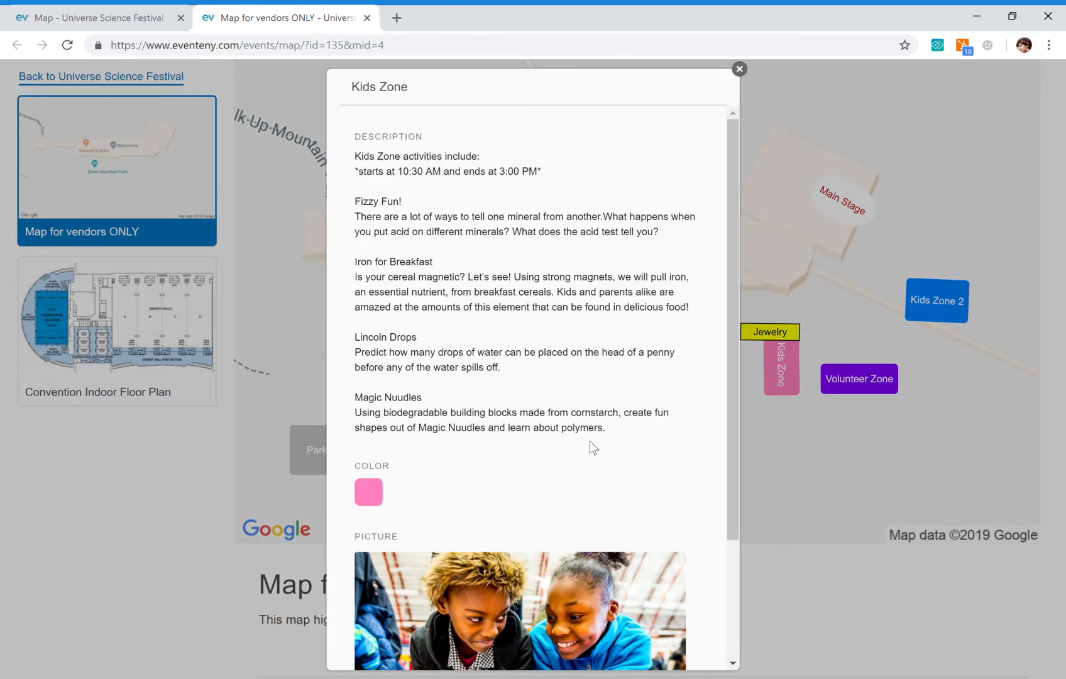
{"action": "left_click", "coordinate": [740, 70]}
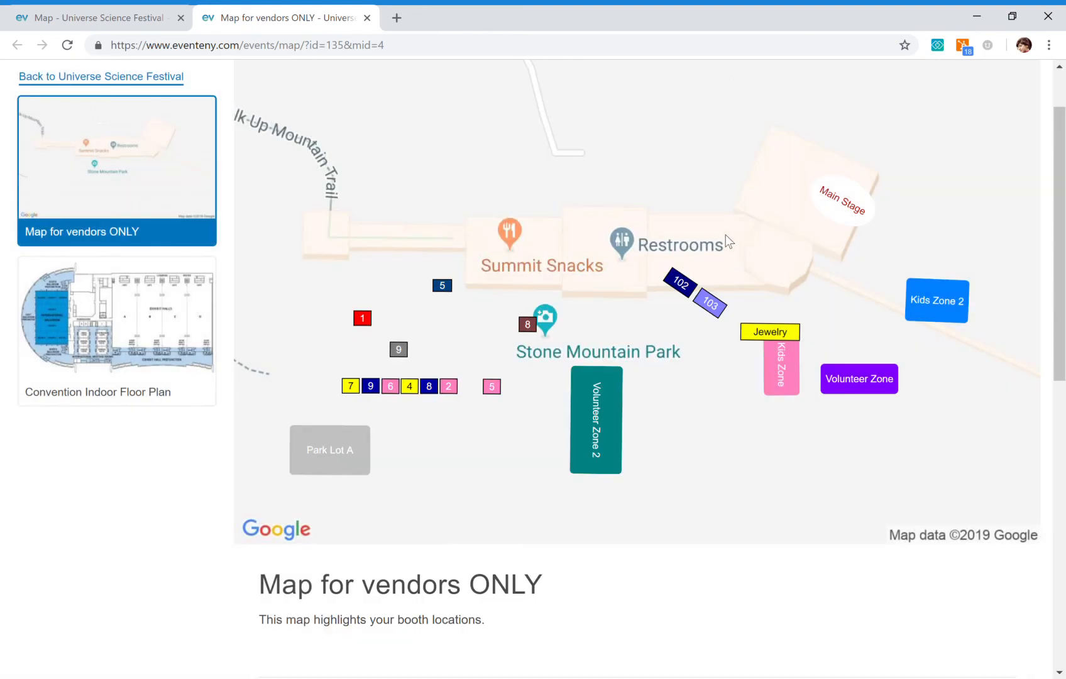
View the details of Park Lot A and the yellow booth 7, reading the booth's vendor description.
{"action": "left_click", "coordinate": [364, 449]}
{"action": "left_click", "coordinate": [740, 69]}
{"action": "left_click", "coordinate": [351, 386]}
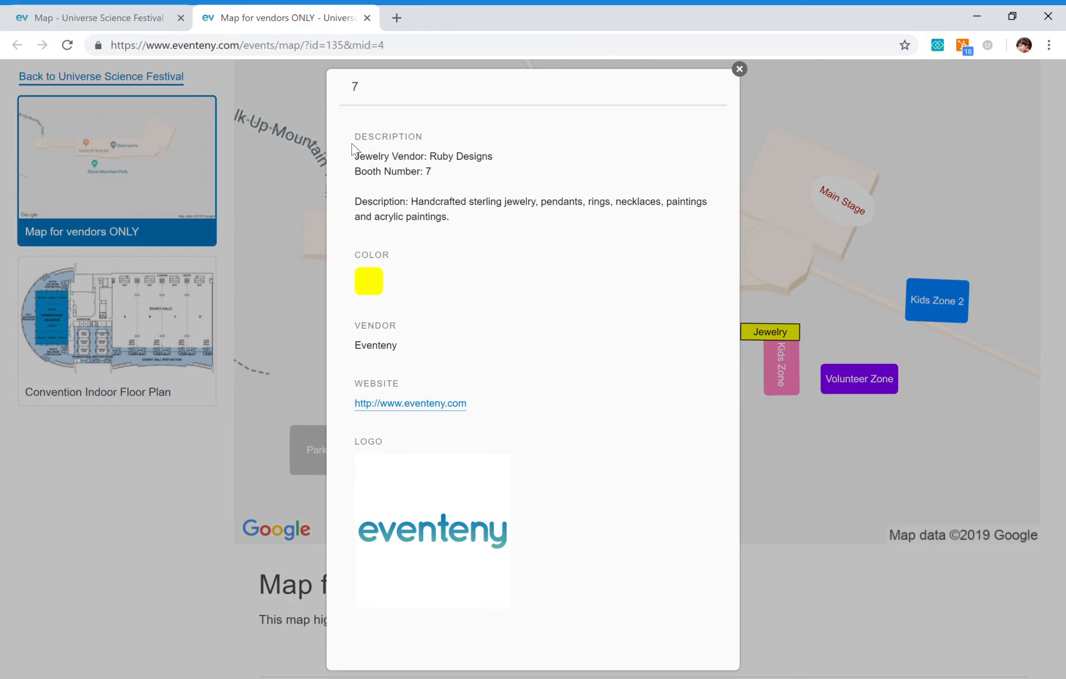
{"action": "left_click_drag", "start_coordinate": [359, 139], "coordinate": [456, 242]}
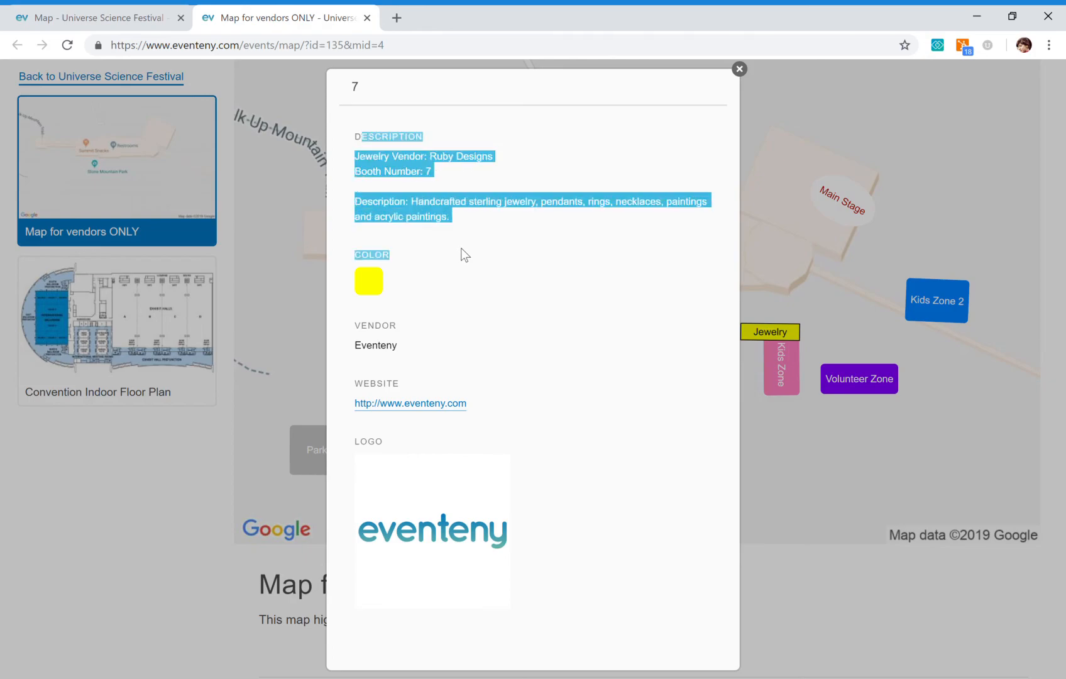
{"action": "left_click", "coordinate": [432, 225]}
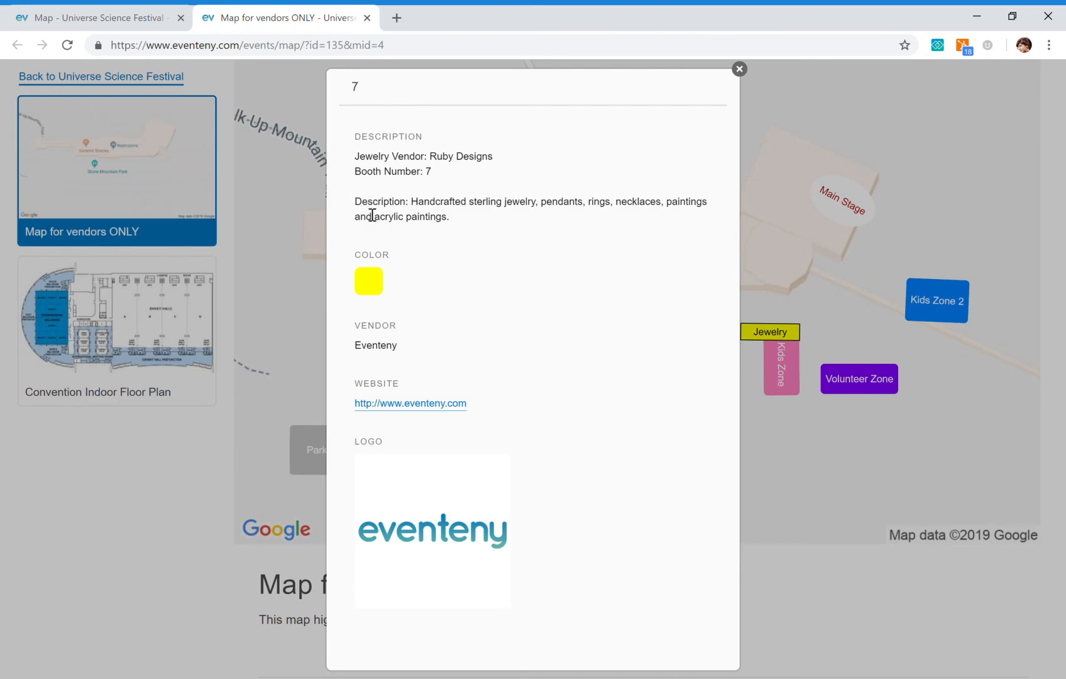
{"action": "left_click", "coordinate": [748, 73]}
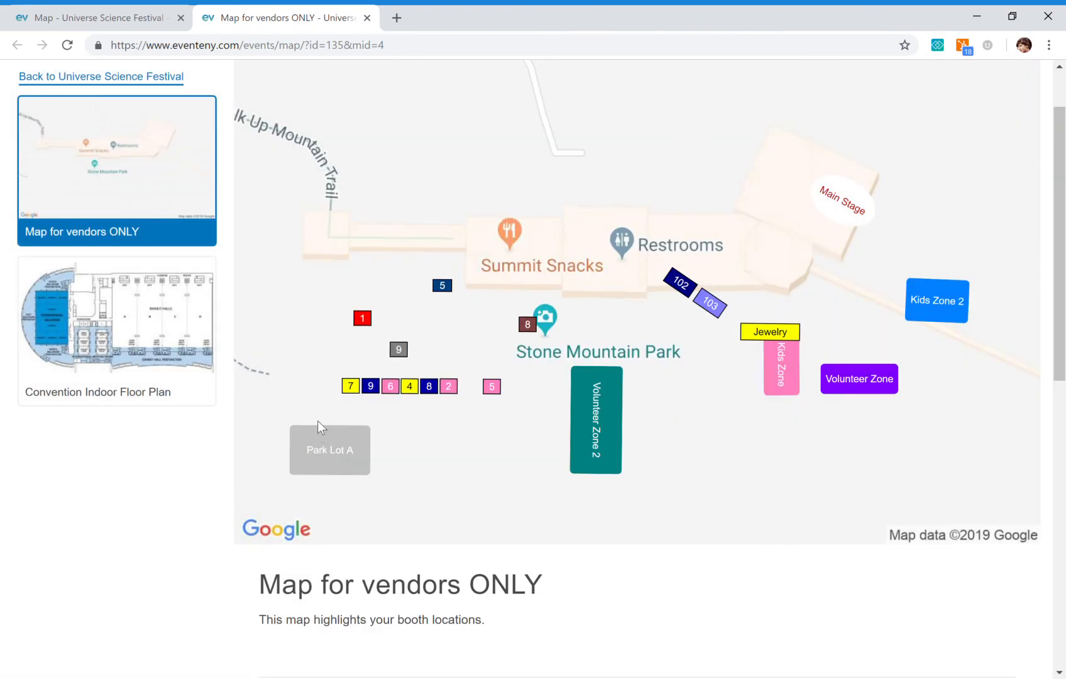
View the details of the gray booth 9 on the public map and close them.
{"action": "scroll", "coordinate": [318, 420], "scroll_direction": "up", "scroll_amount": 2}
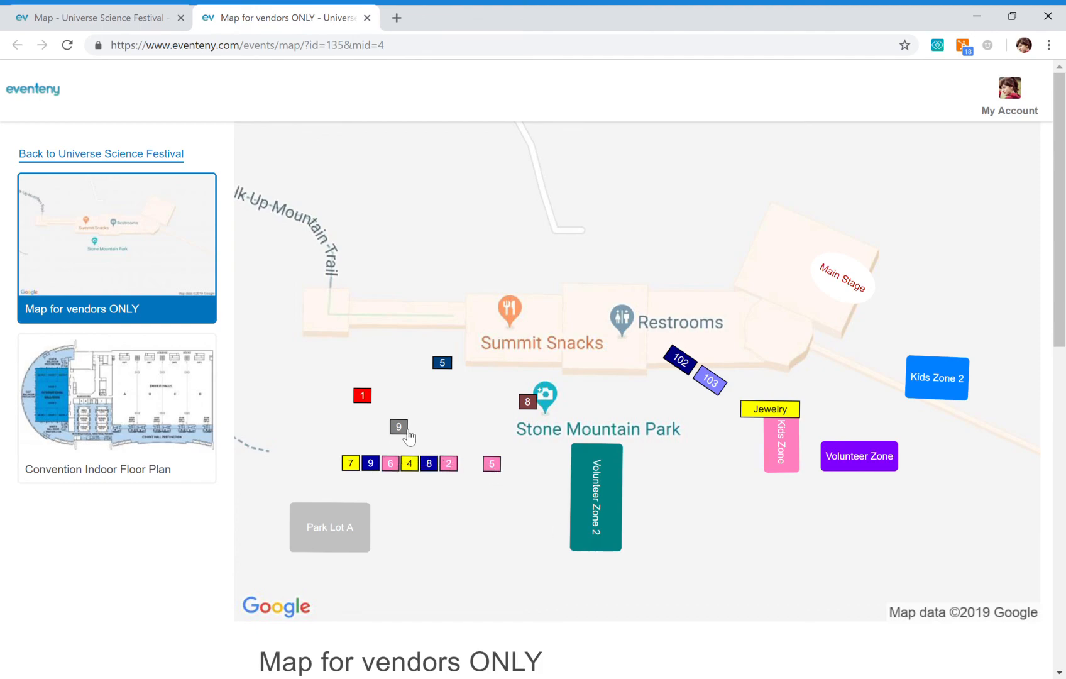
{"action": "left_click", "coordinate": [407, 432]}
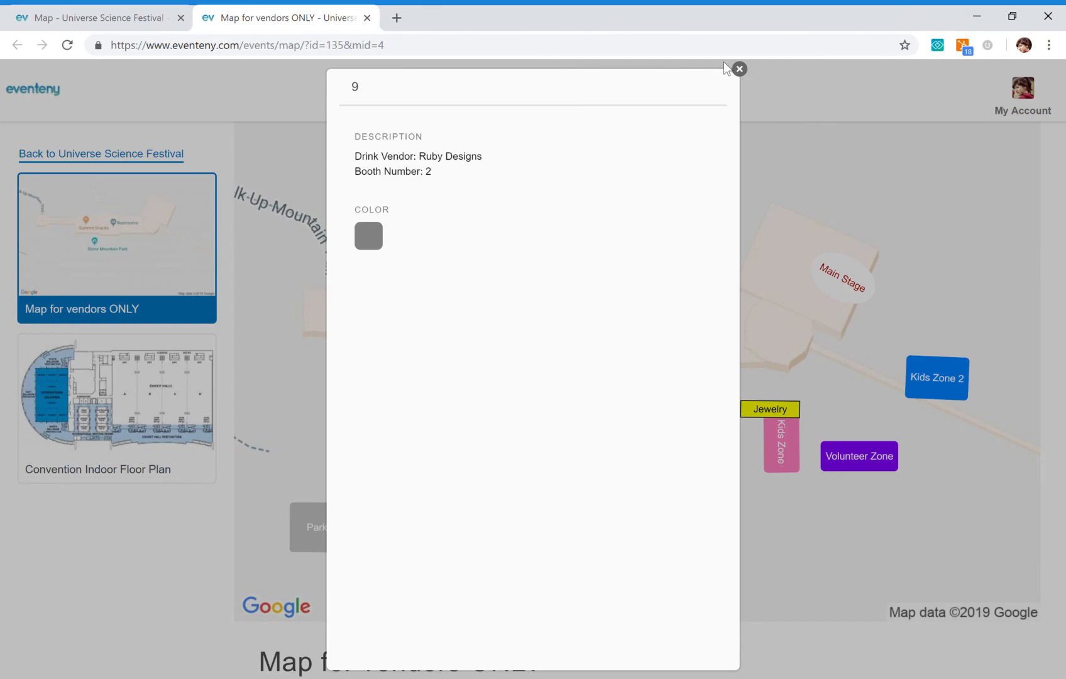
{"action": "left_click", "coordinate": [747, 75]}
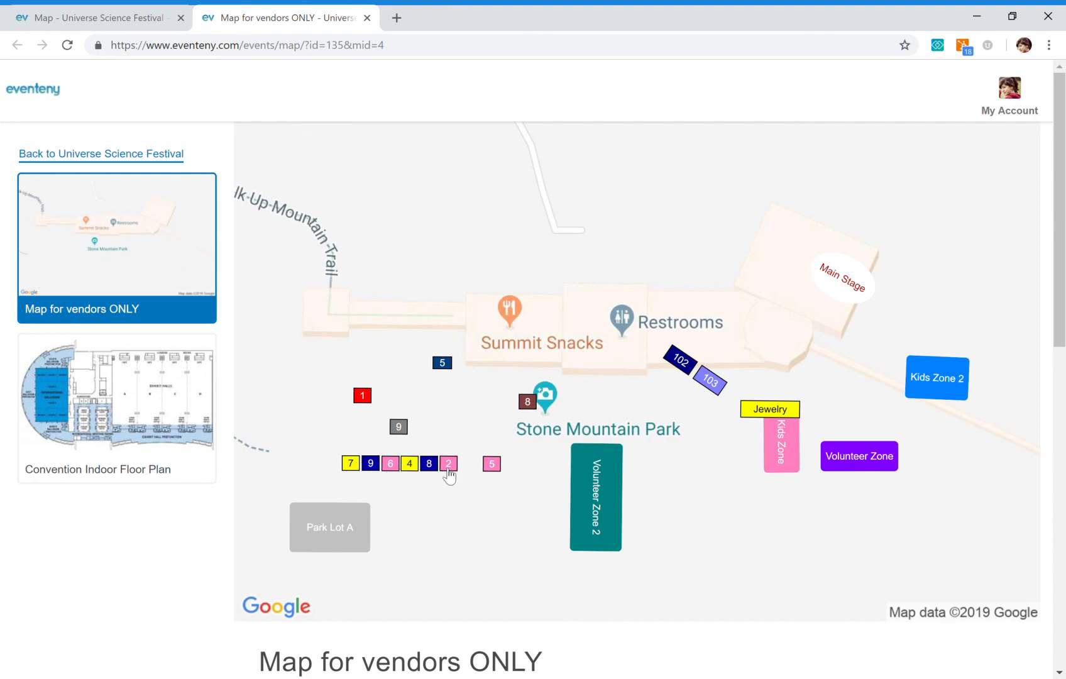
Examine the Sections and Booths & Spaces lists below the public map, then return to the map.
{"action": "scroll", "coordinate": [440, 475], "scroll_direction": "down", "scroll_amount": 2}
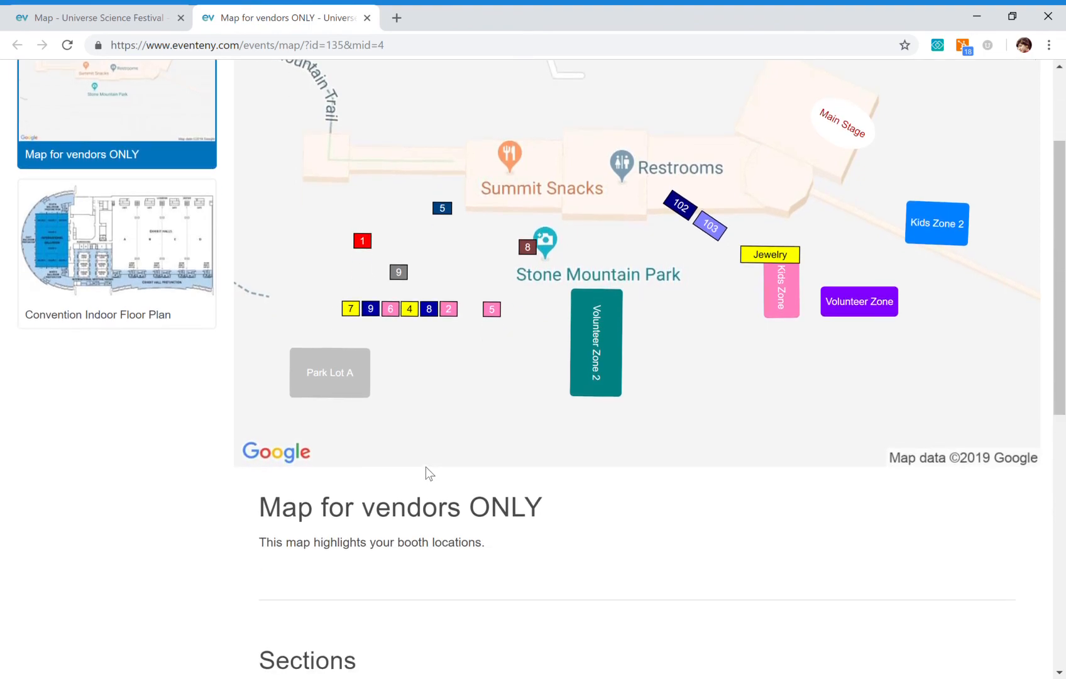
{"action": "scroll", "coordinate": [426, 466], "scroll_direction": "down", "scroll_amount": 2}
{"action": "scroll", "coordinate": [372, 356], "scroll_direction": "down", "scroll_amount": 2}
{"action": "scroll", "coordinate": [148, 343], "scroll_direction": "down", "scroll_amount": 1}
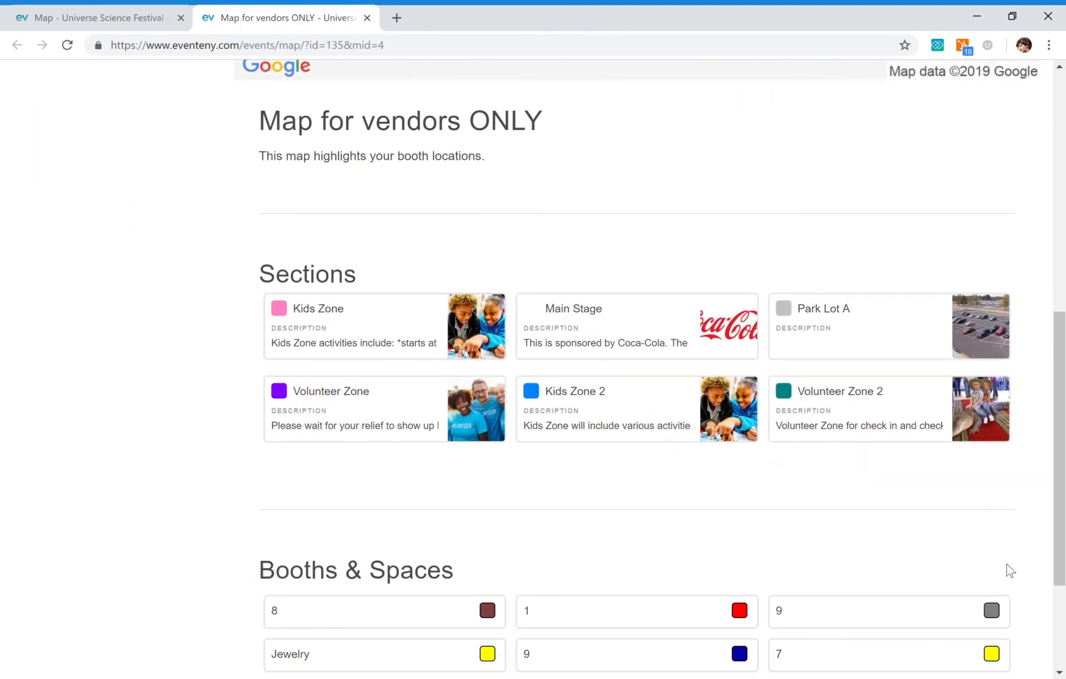
{"action": "scroll", "coordinate": [328, 402], "scroll_direction": "down", "scroll_amount": 3}
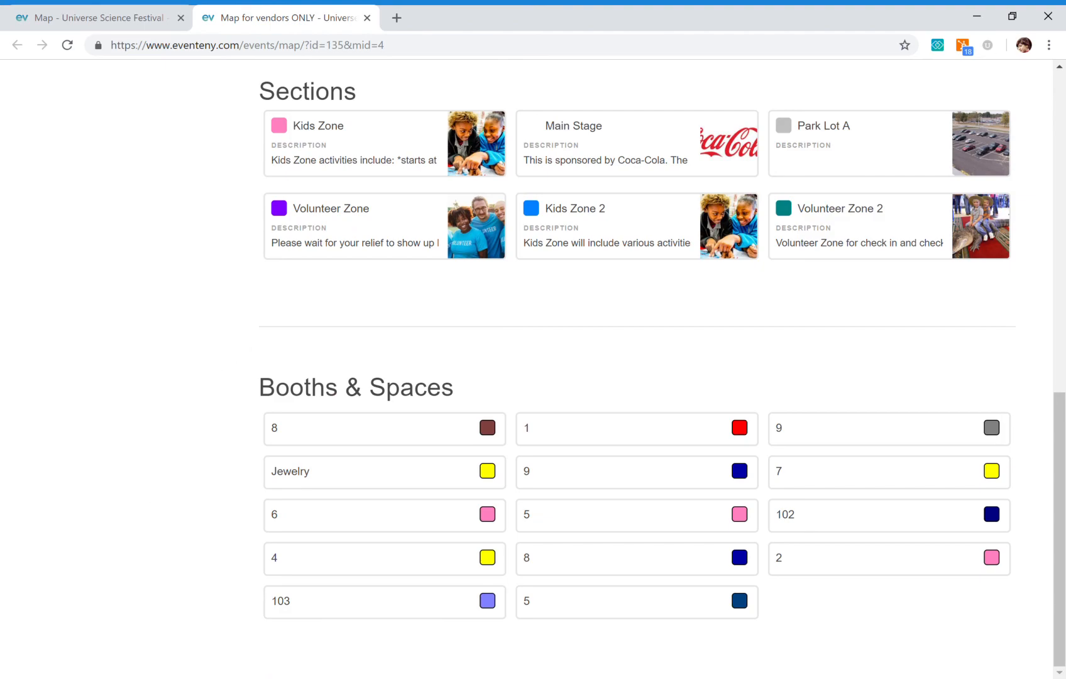
{"action": "scroll", "coordinate": [962, 466], "scroll_direction": "up", "scroll_amount": 10}
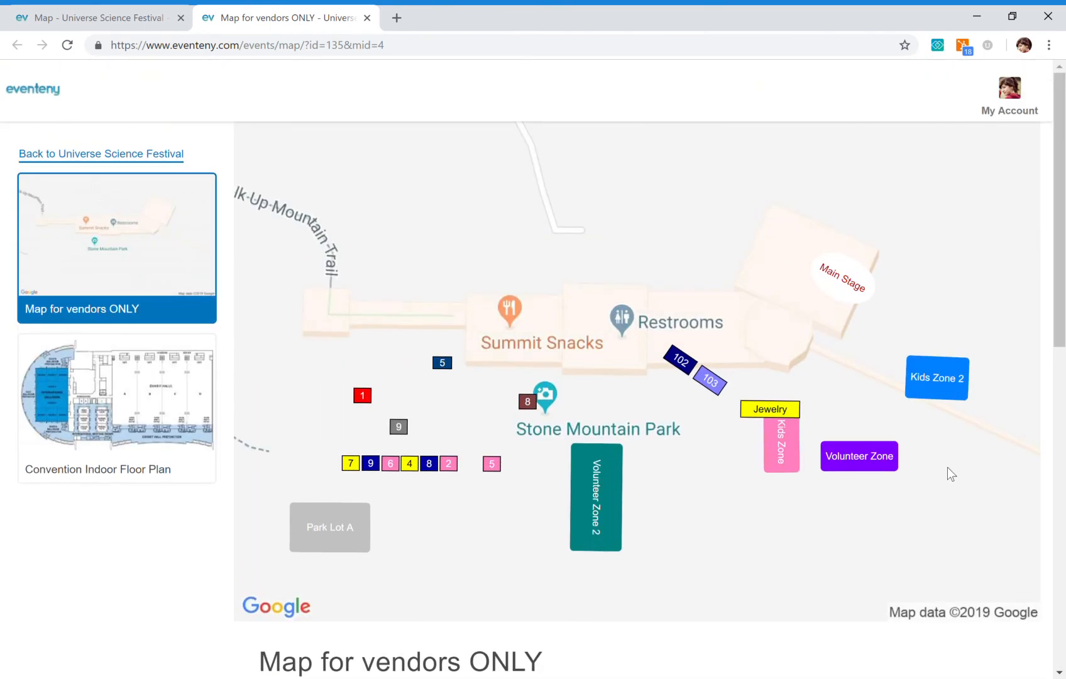